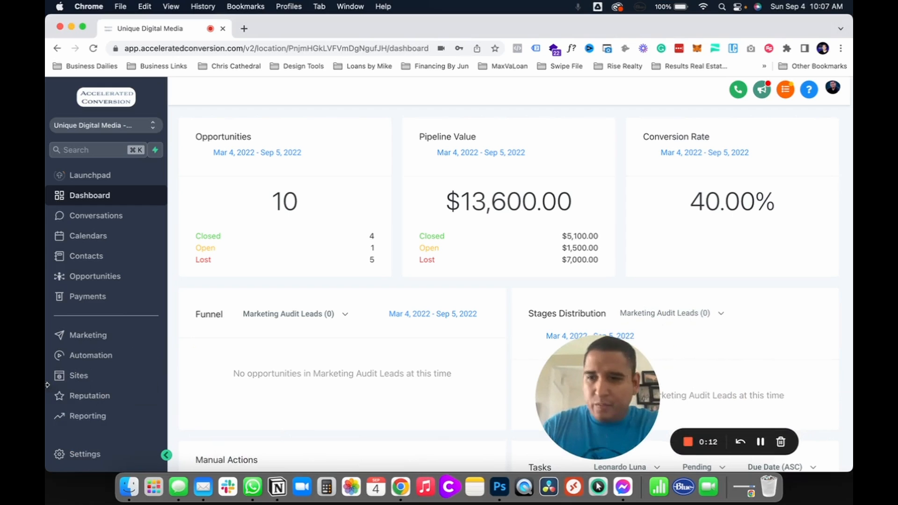
Step: Create a new funnel named "Lead Magnet" in the Sites area
left_click(79, 376)
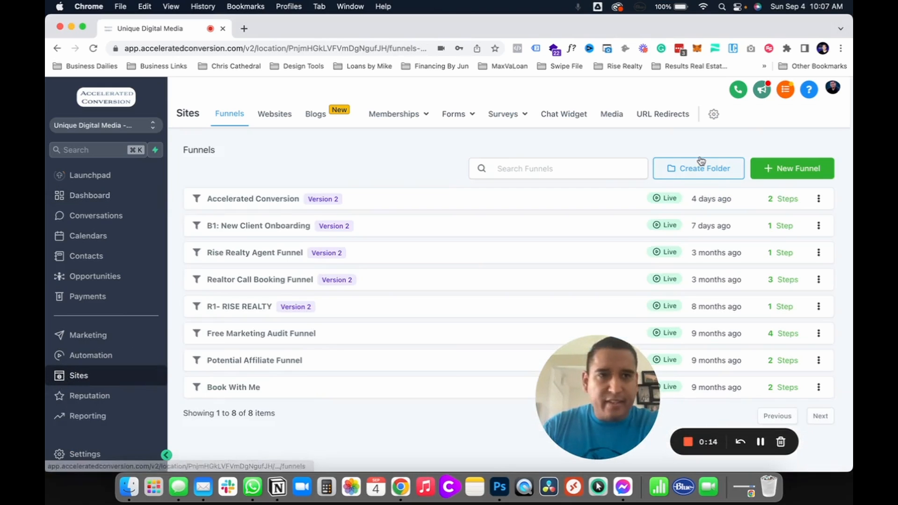
left_click(792, 168)
left_click(473, 181)
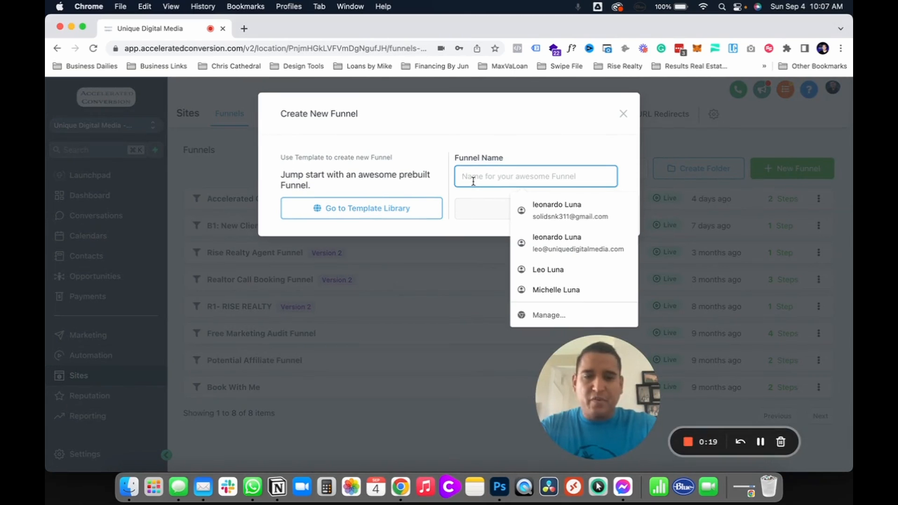
type("Lead Magnet")
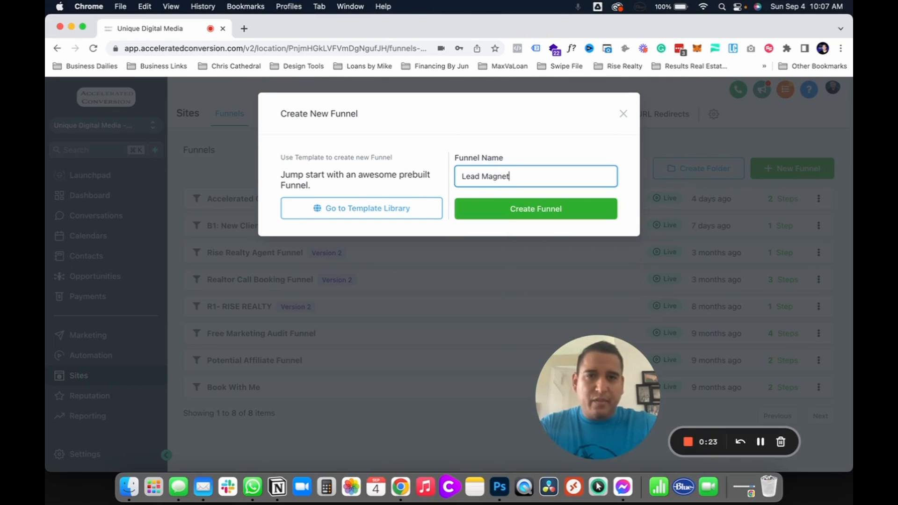
left_click(488, 213)
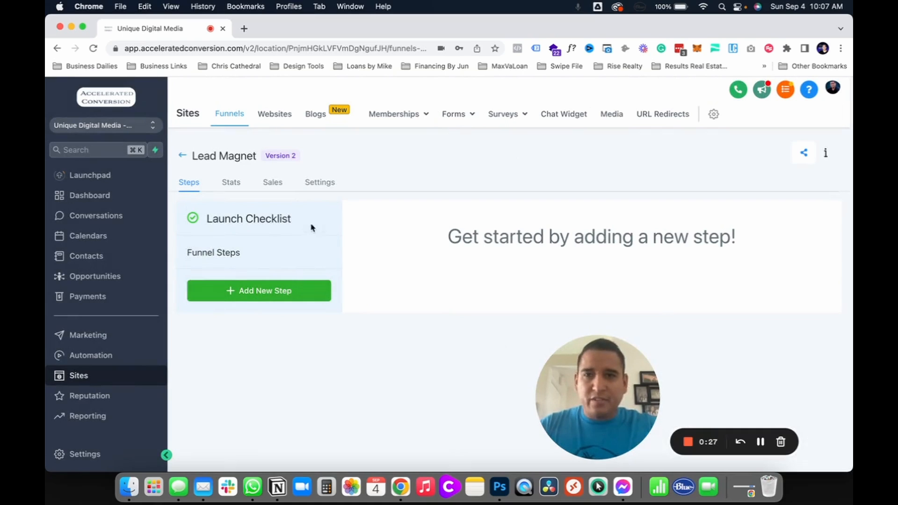
Step: Add a funnel step with the page name "Getting Started" and the path "step1"
left_click(263, 296)
left_click(327, 171)
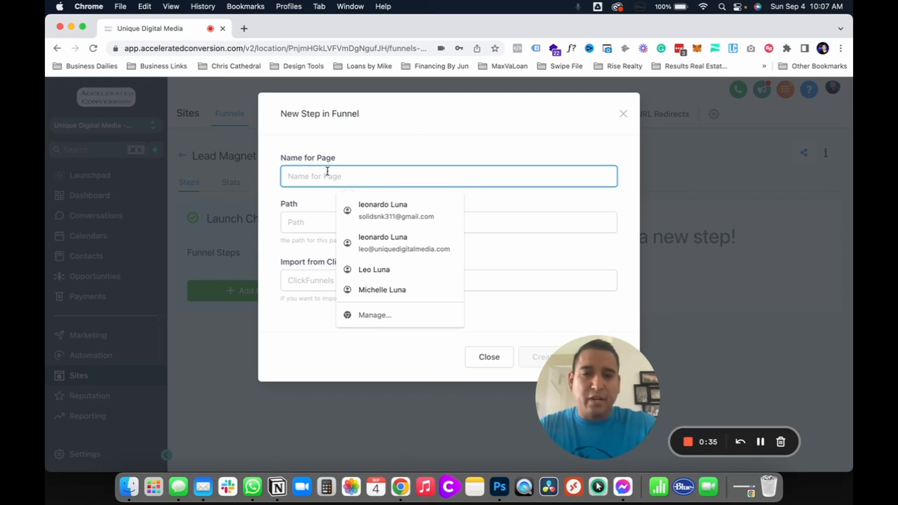
type("Getting Star")
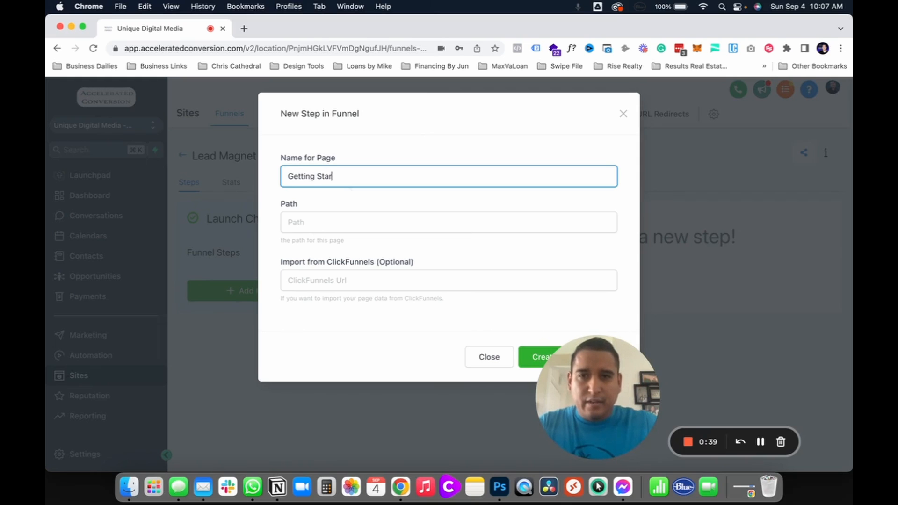
type("d")
key("Tab")
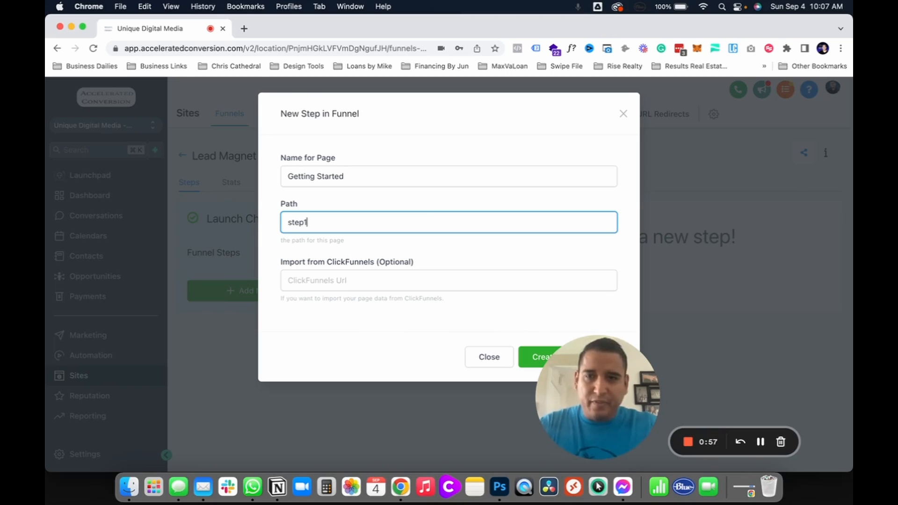
left_click(528, 359)
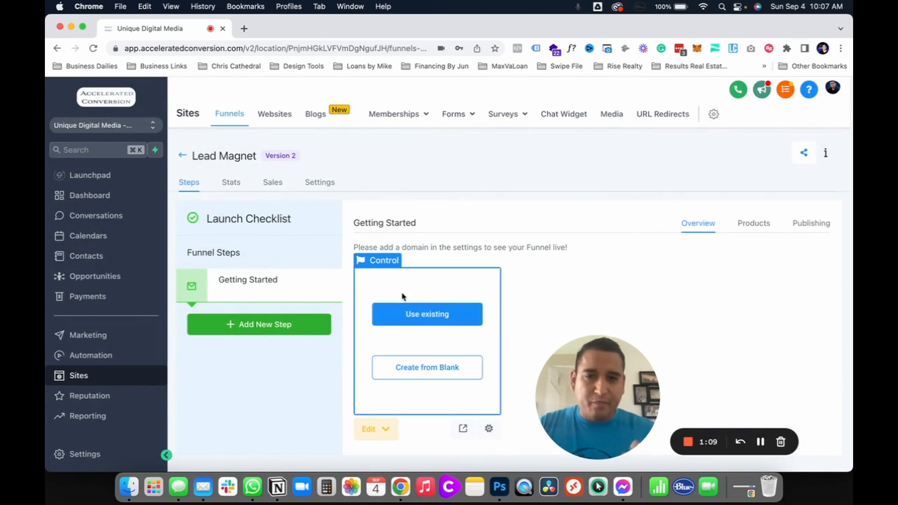
Step: Create the Getting Started page from blank and add a full-width section containing a 3-column row
left_click(406, 372)
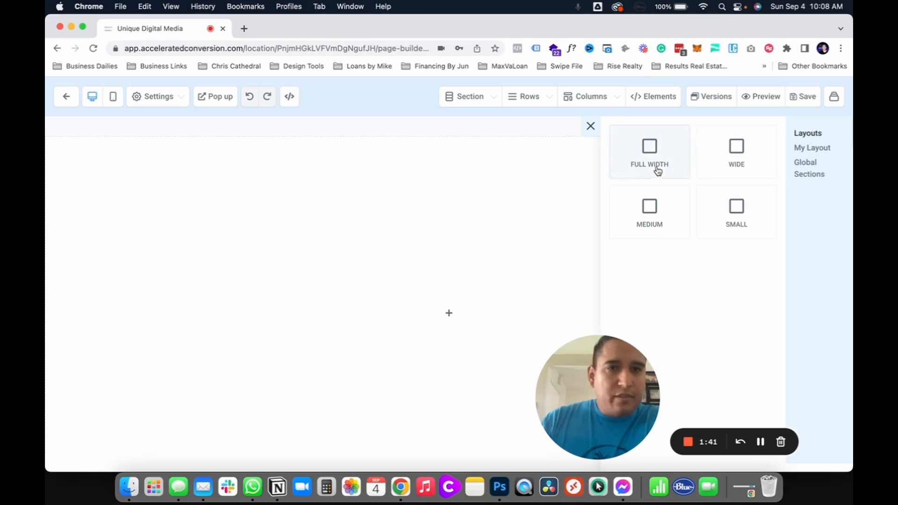
left_click_drag(667, 162, 413, 134)
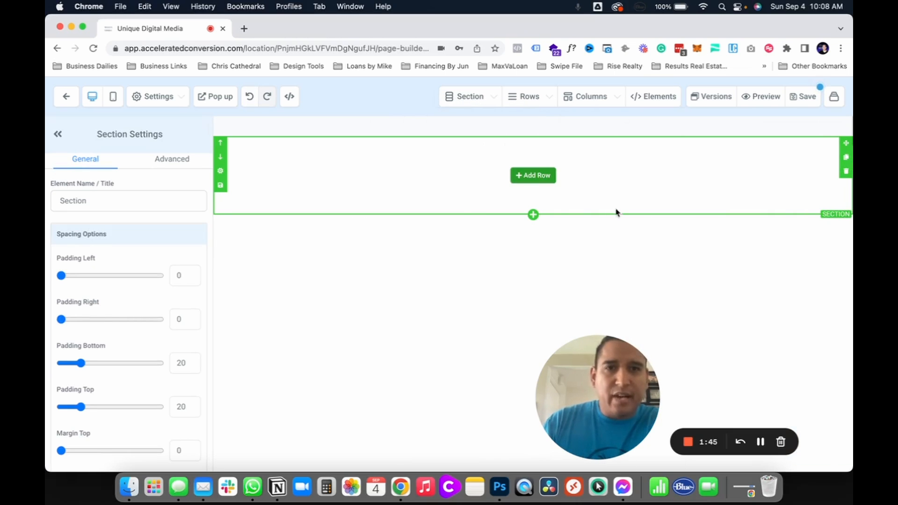
left_click(544, 183)
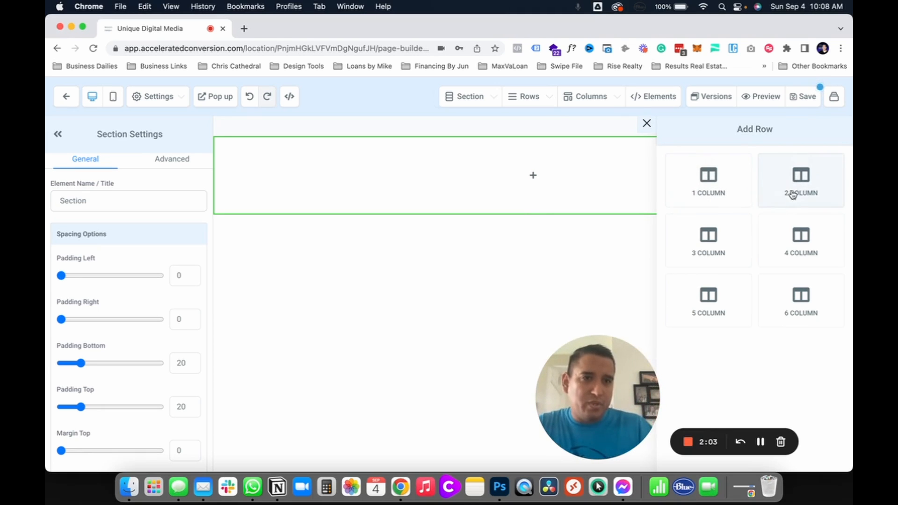
left_click(707, 246)
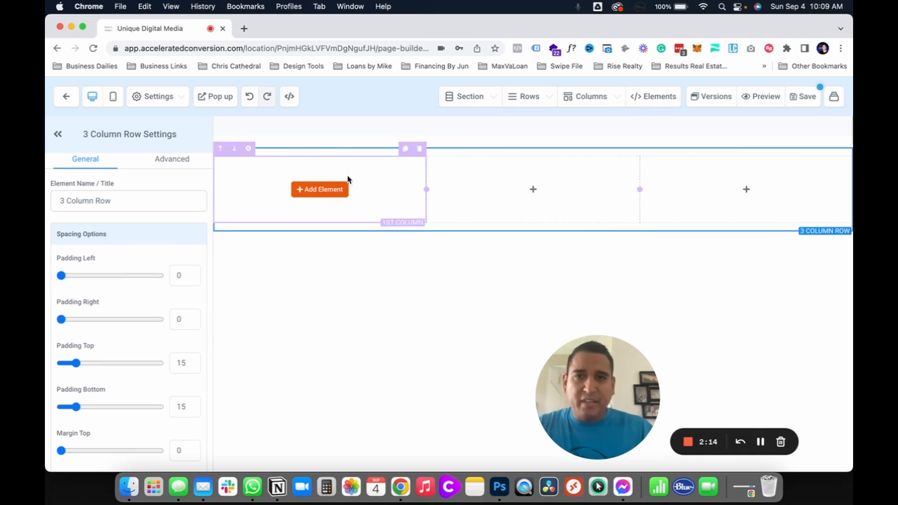
Step: Add an image element to the first column of the row
left_click(317, 191)
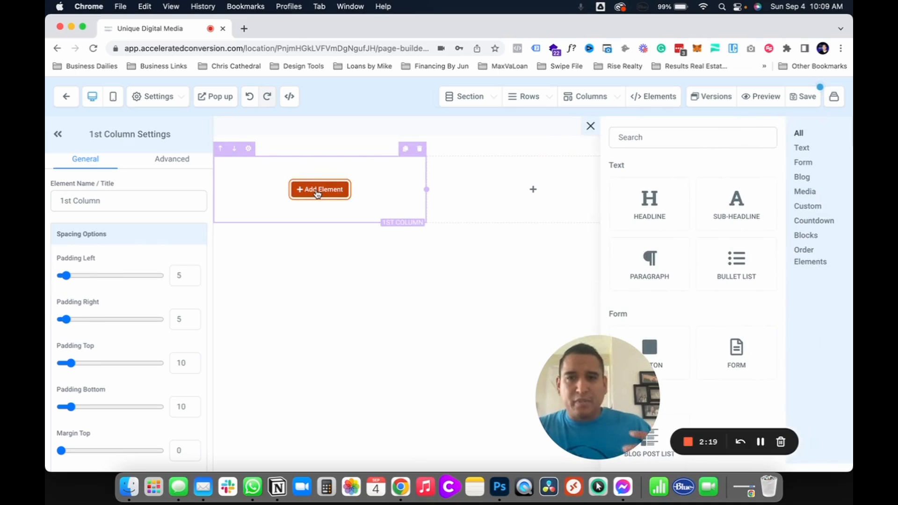
scroll(641, 297, "down", 2)
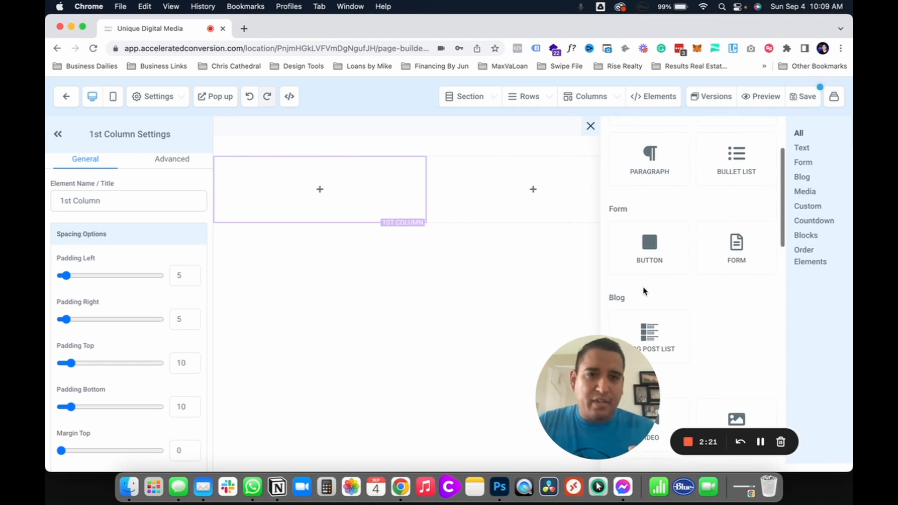
scroll(666, 300, "down", 6)
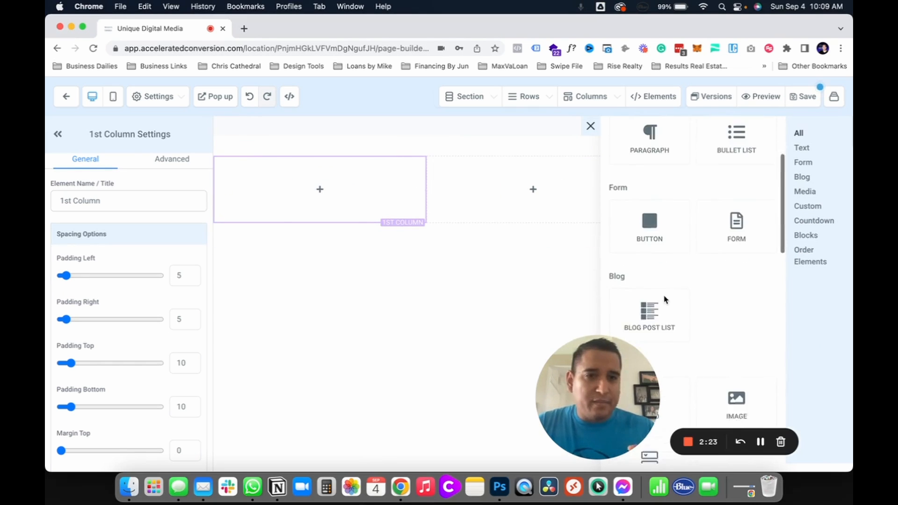
left_click(733, 257)
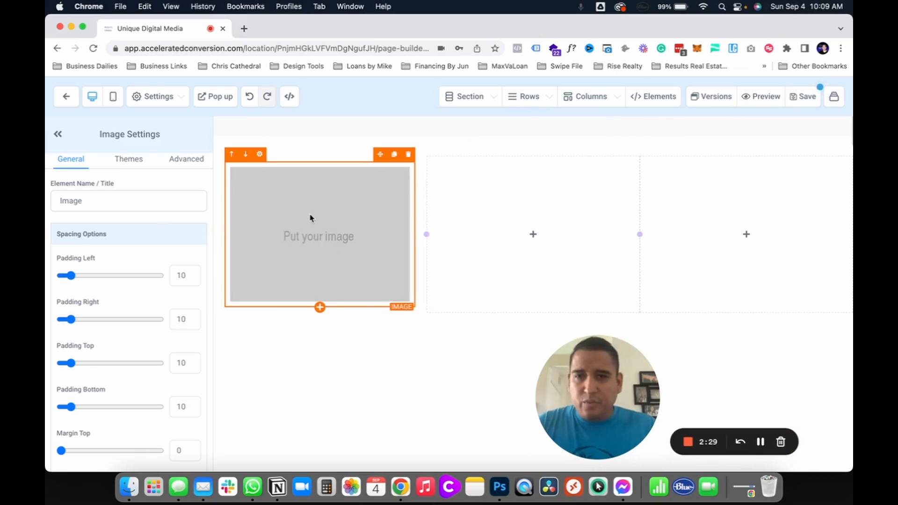
Step: Replace the placeholder image with udm-logo-black.png by copying its link from the media library into the image address
scroll(105, 326, "down", 6)
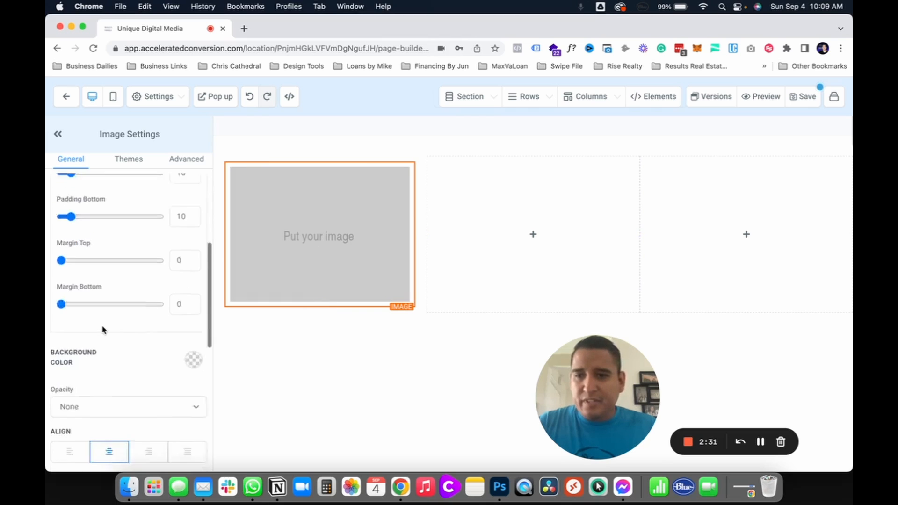
scroll(115, 323, "down", 3)
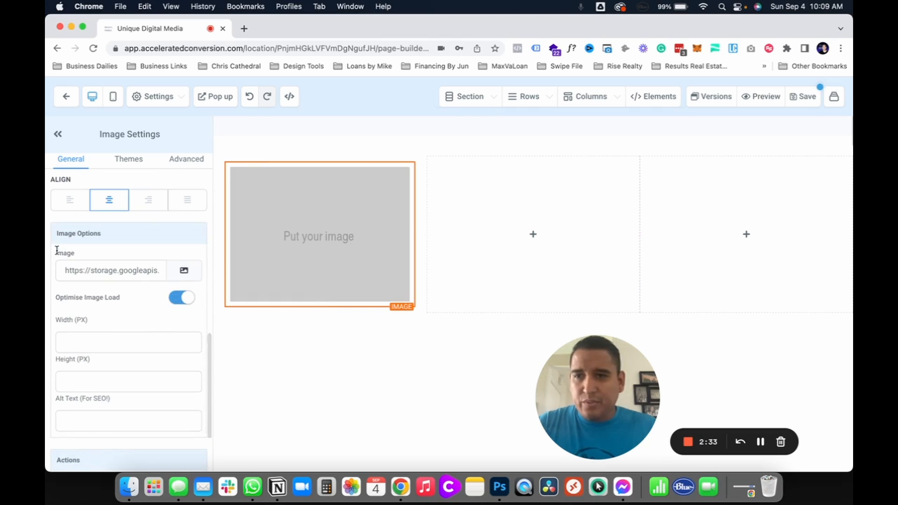
left_click(183, 272)
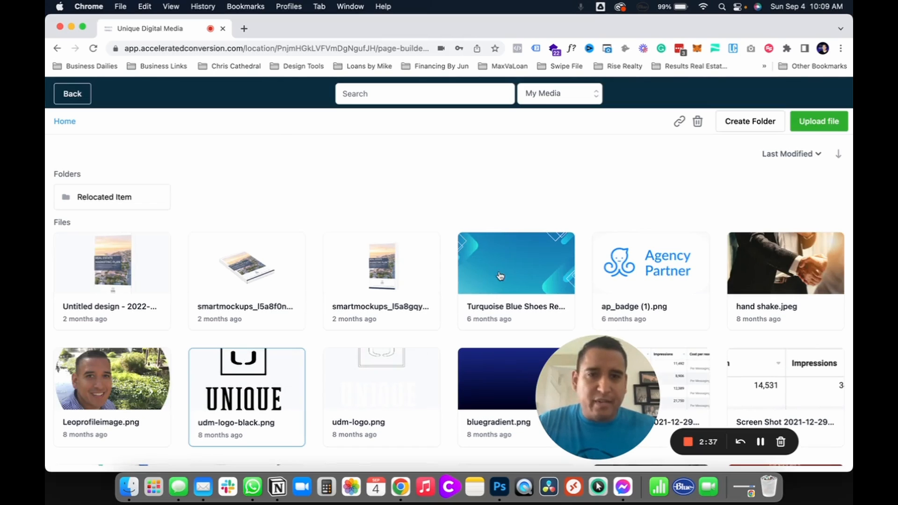
left_click(243, 389)
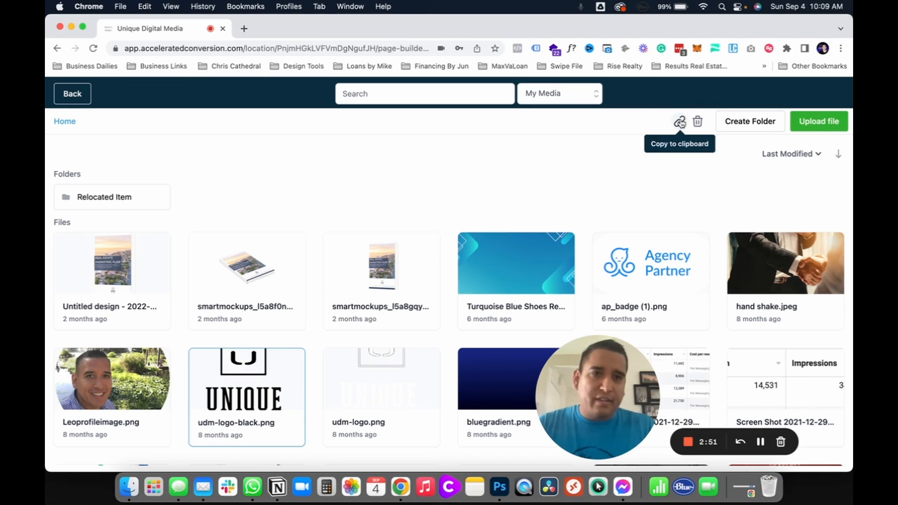
left_click(87, 93)
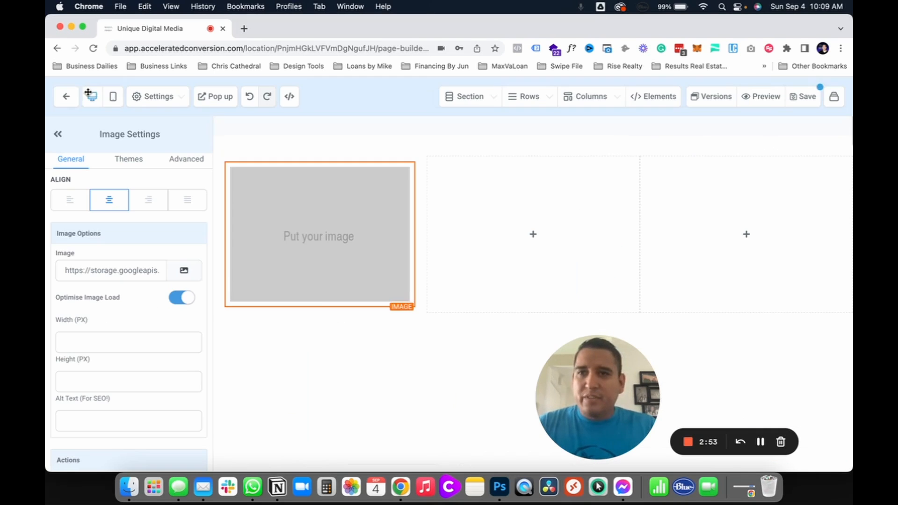
triple_click(129, 271)
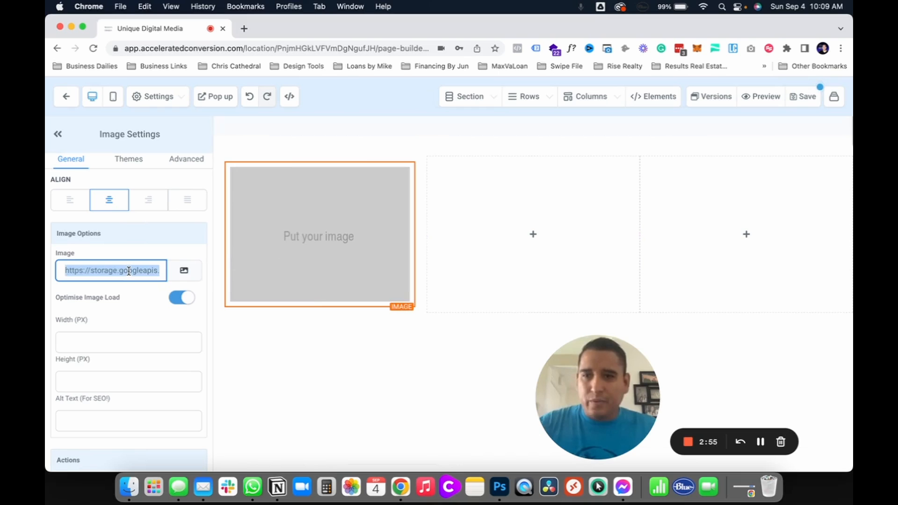
key("super+v")
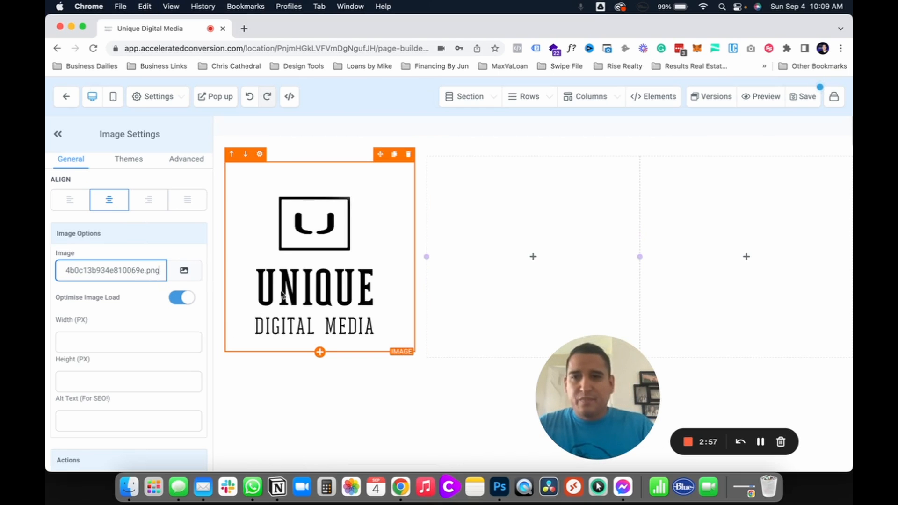
Step: Set the logo image's width to 100 px and align it left
left_click(276, 303)
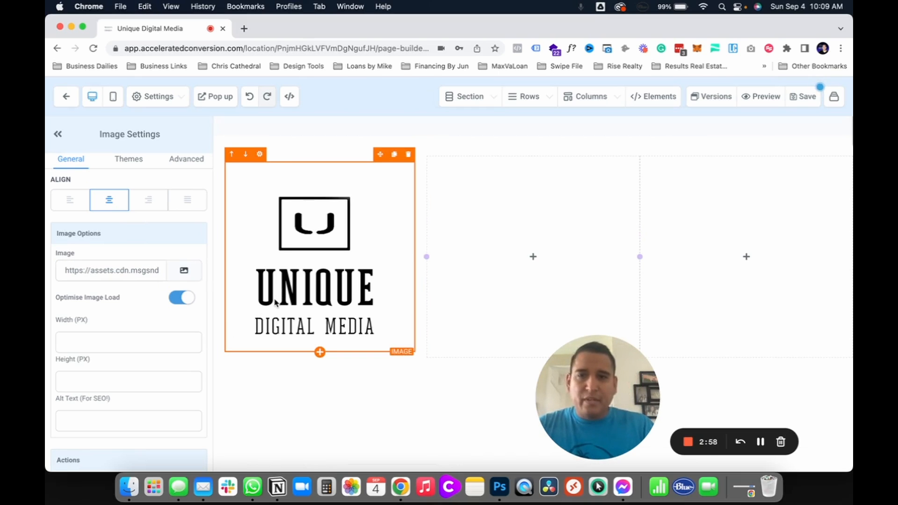
left_click(105, 342)
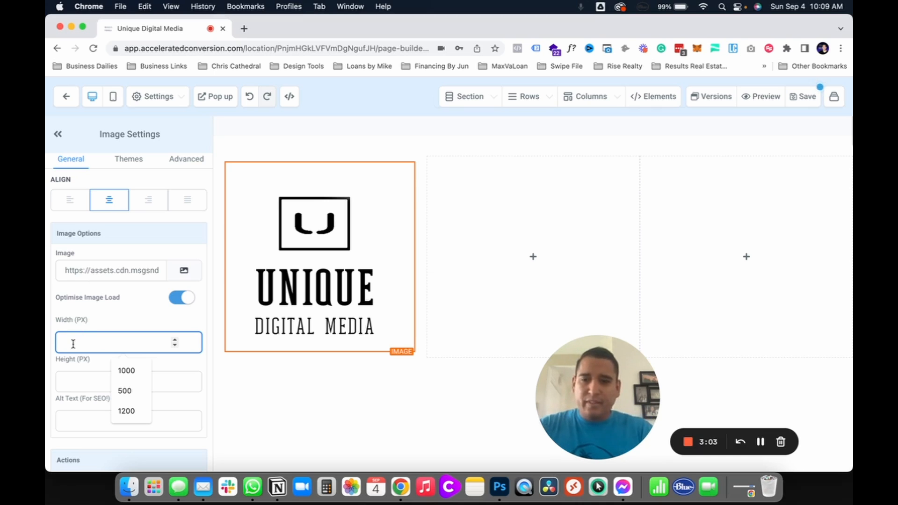
type("100")
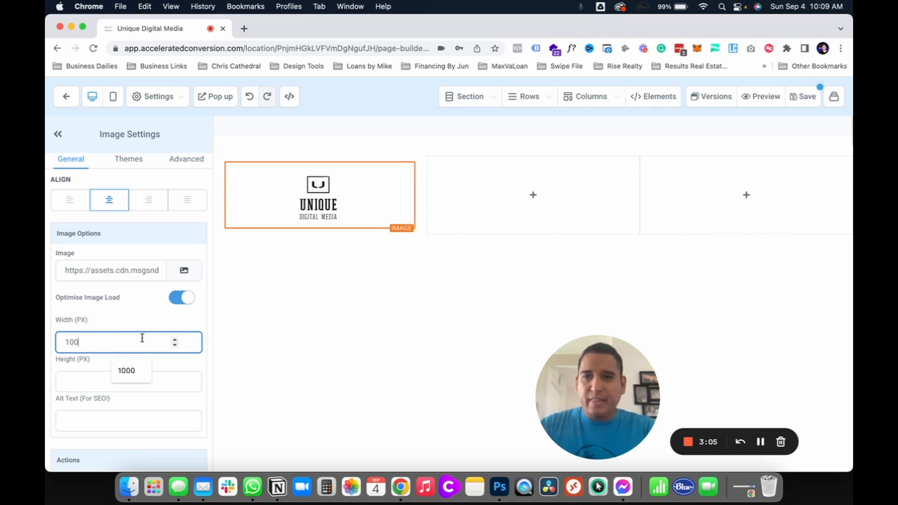
left_click(136, 322)
left_click(71, 201)
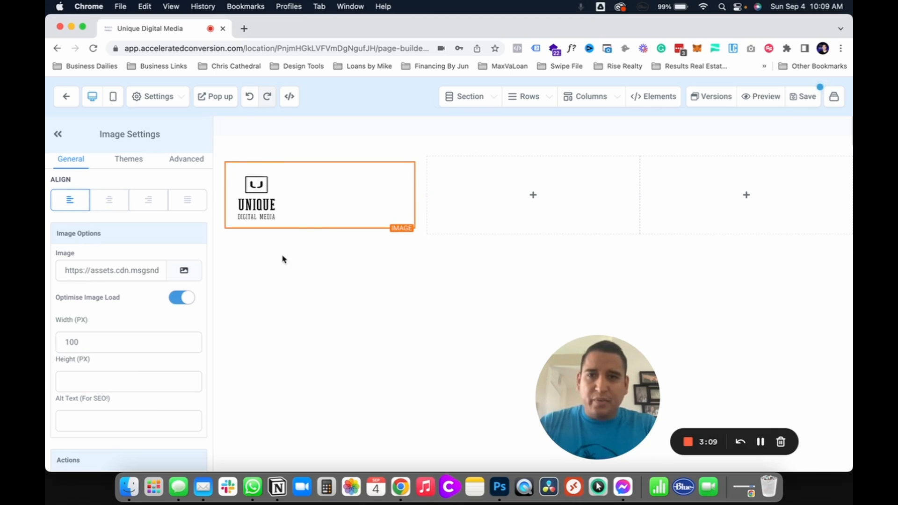
Step: Set the section's top and bottom padding to 0
left_click(300, 146)
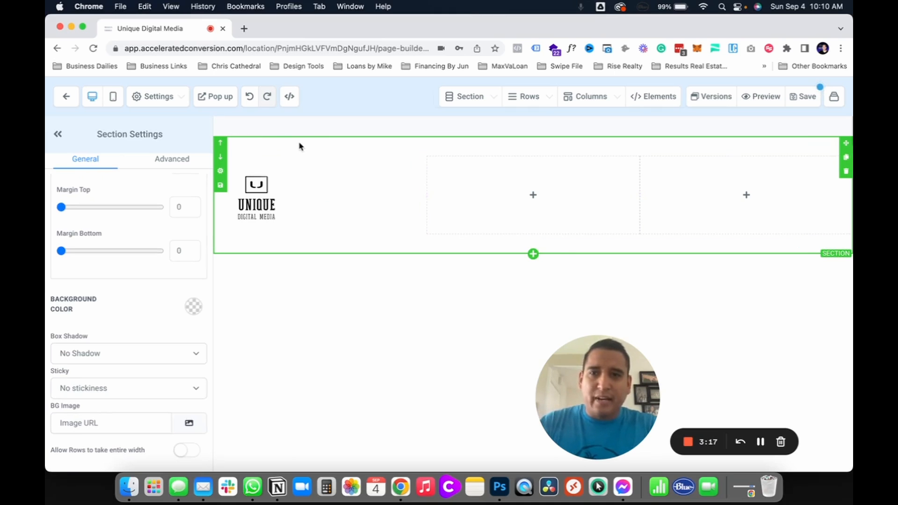
scroll(95, 234, "up", 3)
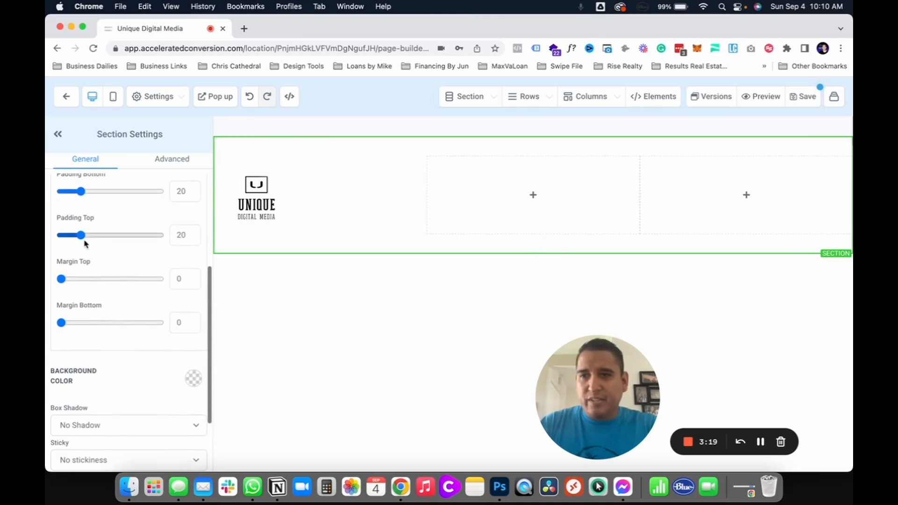
scroll(85, 243, "up", 2)
left_click_drag(81, 281, 61, 282)
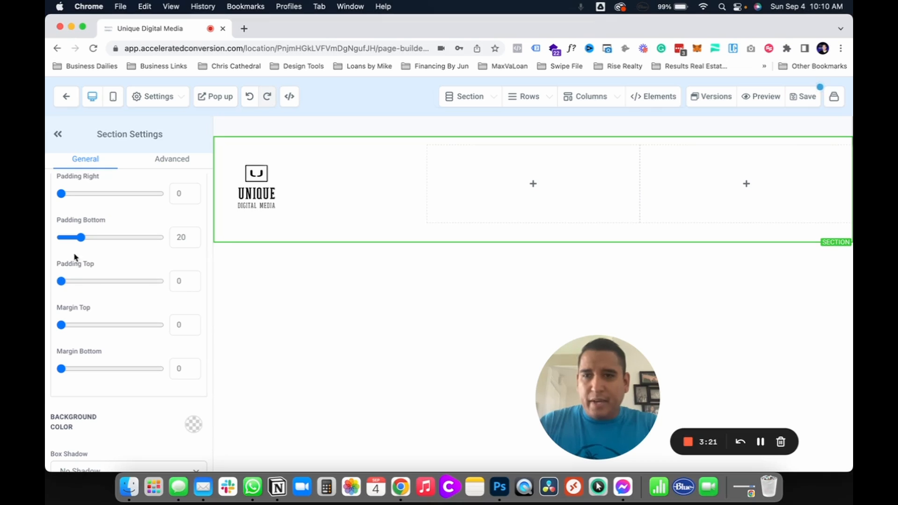
left_click_drag(81, 237, 61, 237)
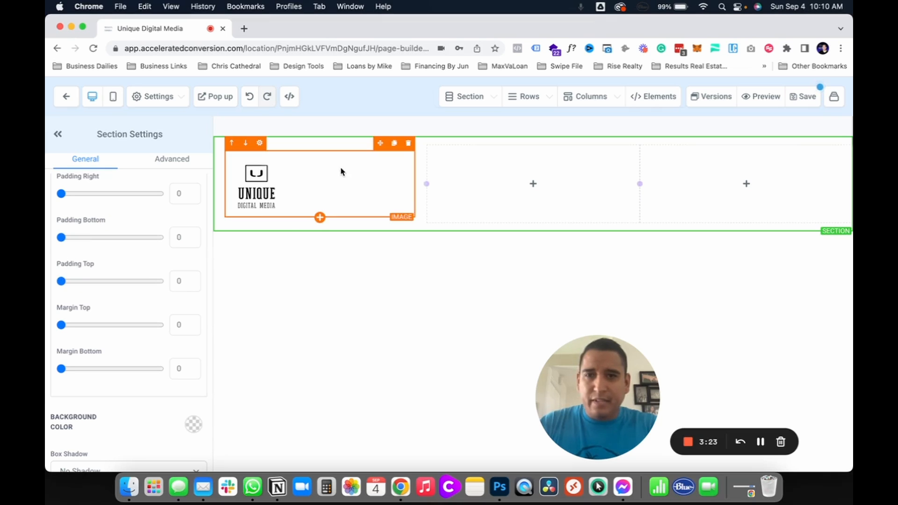
Step: Set the 3-column row's top and bottom padding to 0
left_click(308, 145)
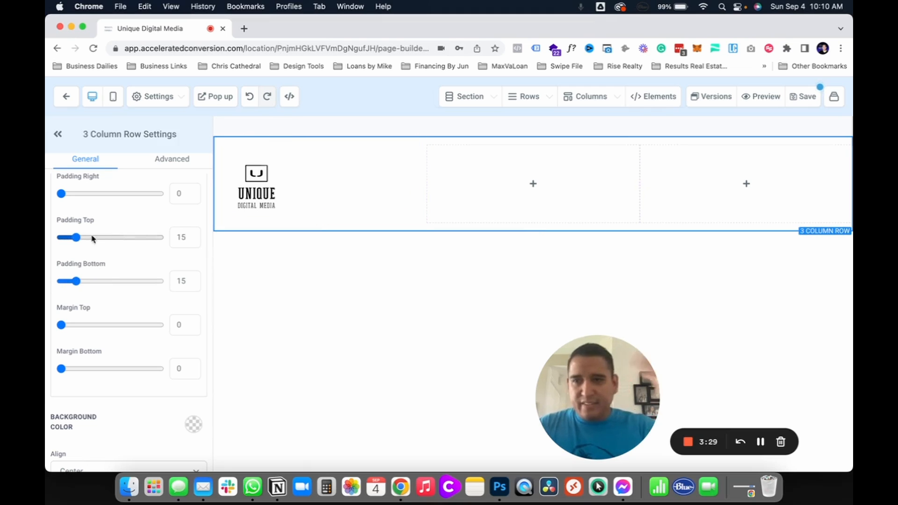
left_click_drag(75, 237, 56, 235)
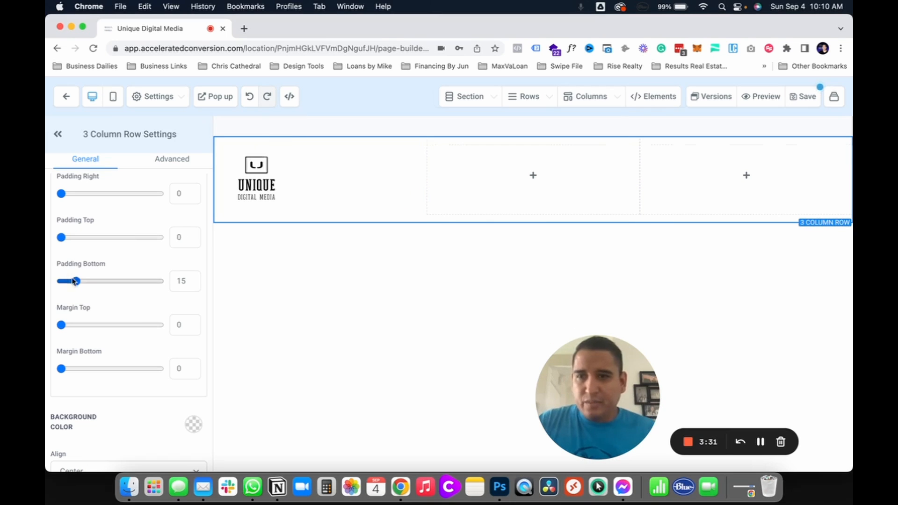
left_click_drag(75, 281, 47, 281)
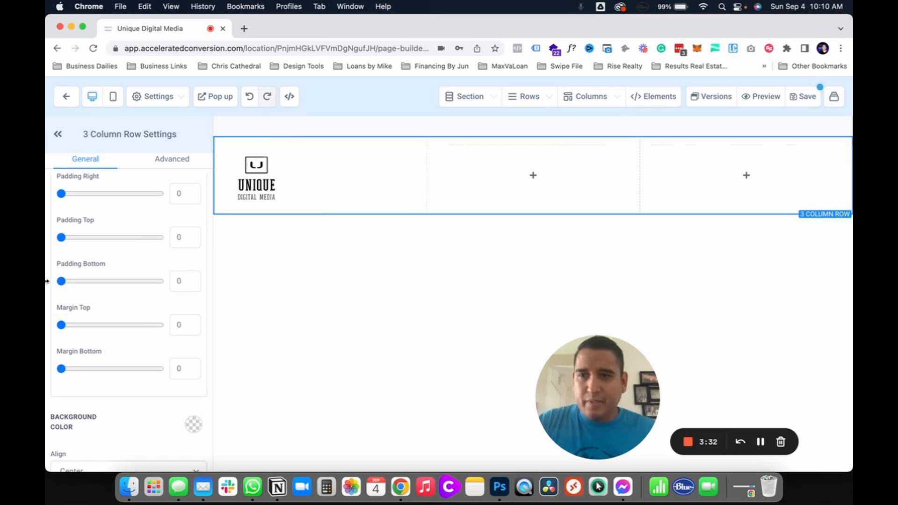
Step: Set the logo image's top and bottom padding to 0
left_click(307, 154)
left_click_drag(76, 238, 48, 240)
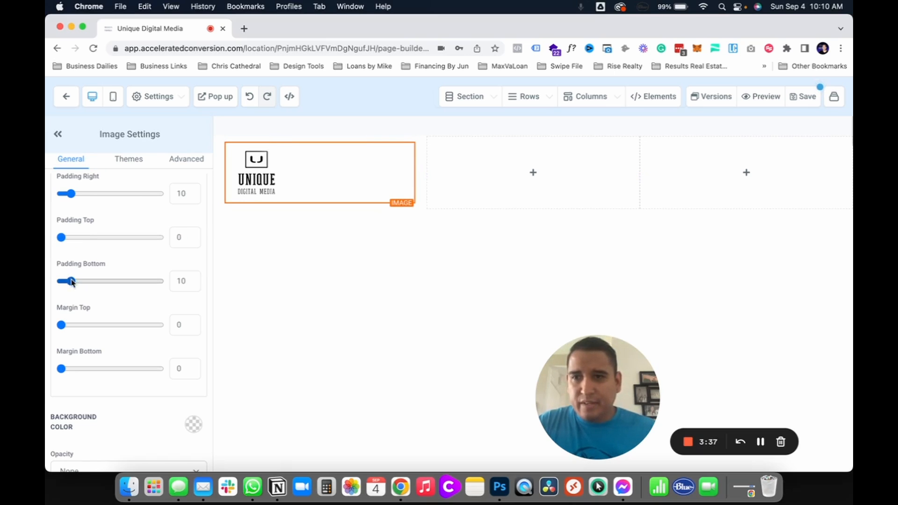
left_click_drag(71, 281, 46, 282)
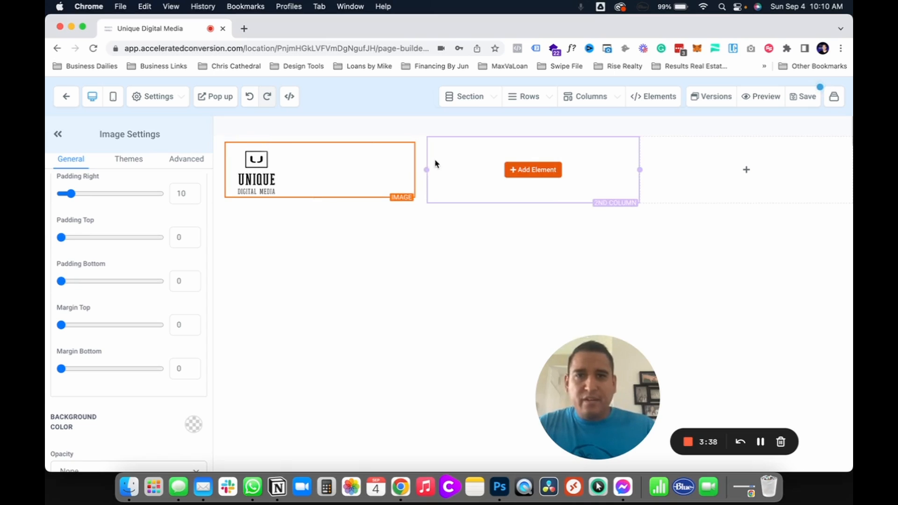
left_click(458, 167)
left_click(302, 167)
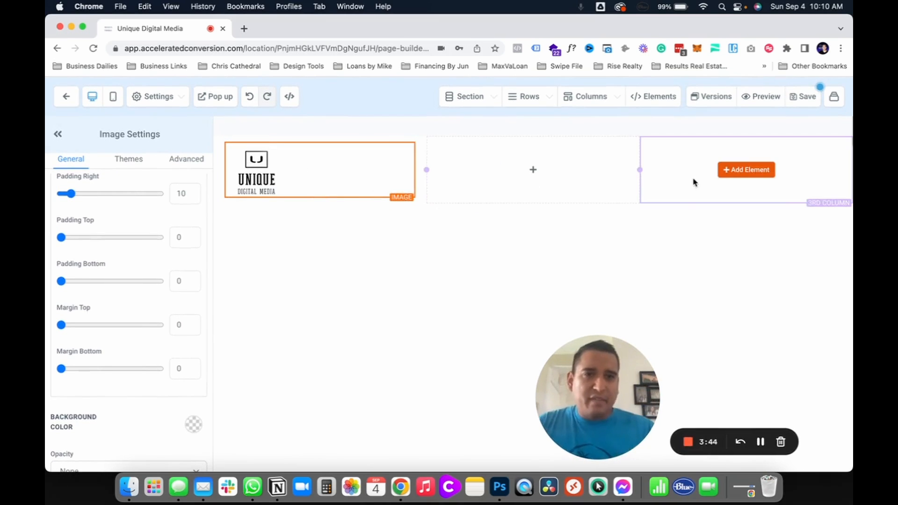
left_click(735, 173)
scroll(703, 320, "up", 5)
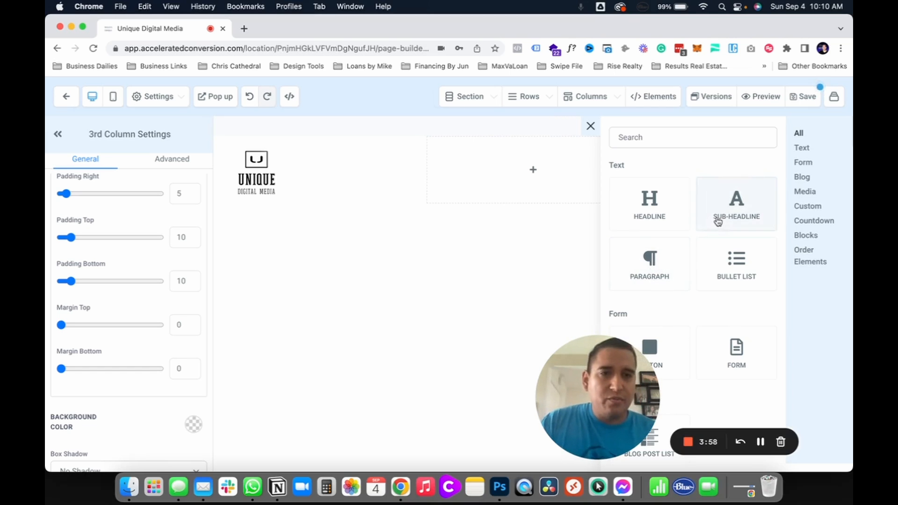
scroll(727, 317, "down", 15)
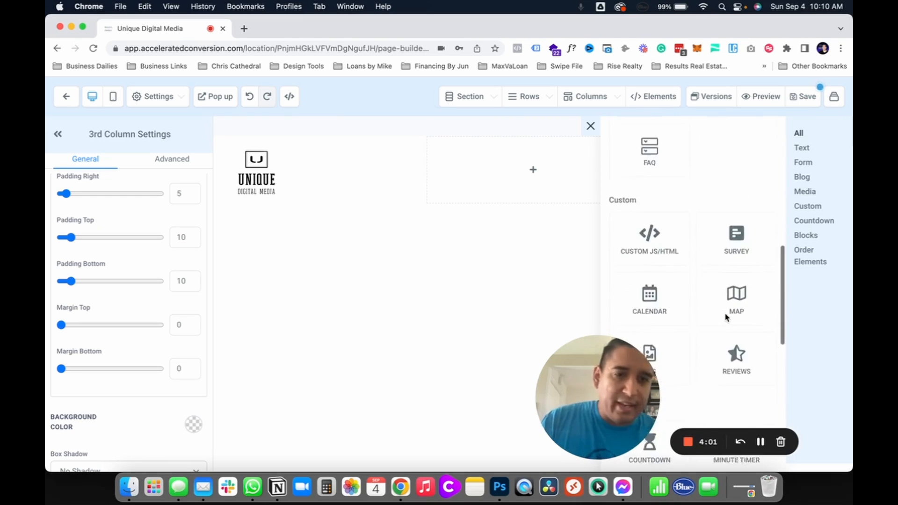
scroll(726, 317, "down", 8)
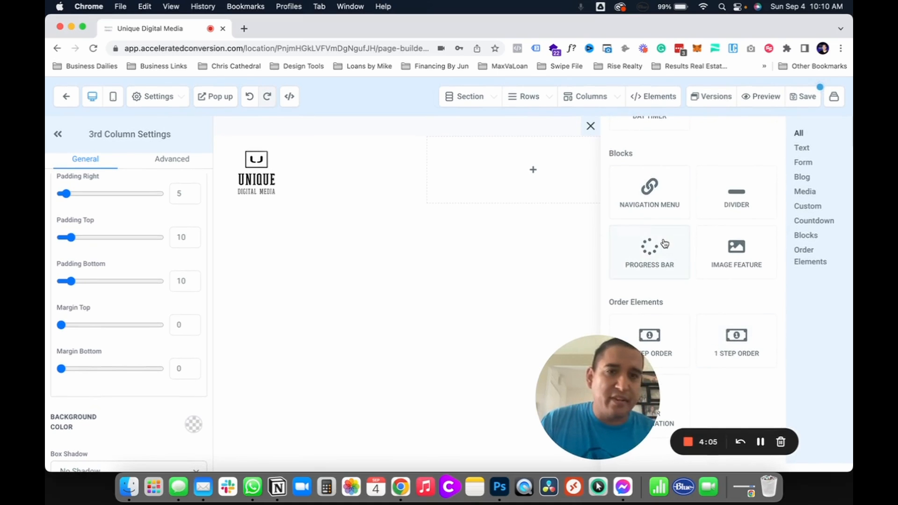
scroll(664, 243, "up", 10)
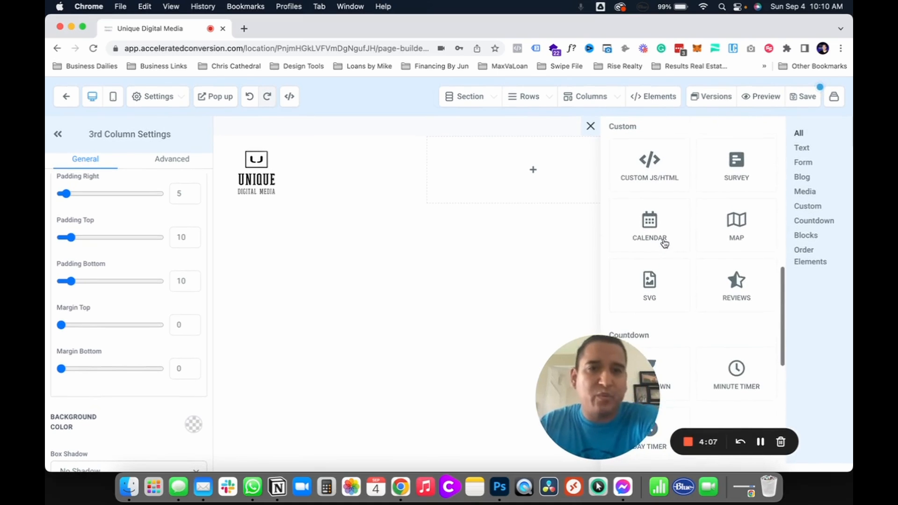
scroll(664, 243, "up", 5)
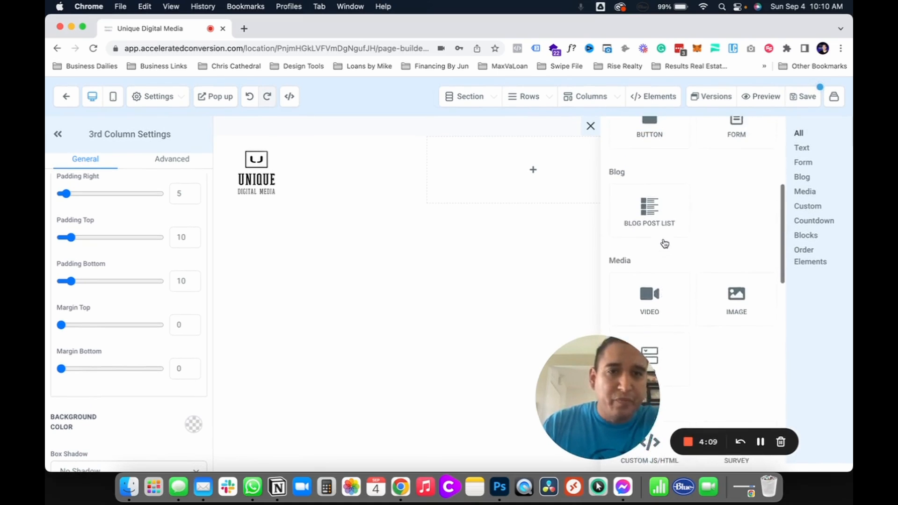
scroll(665, 243, "up", 3)
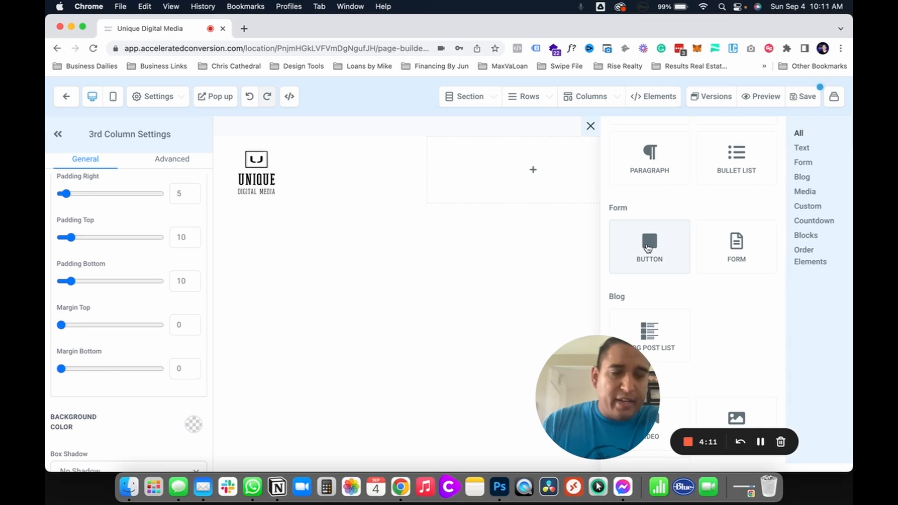
left_click(647, 248)
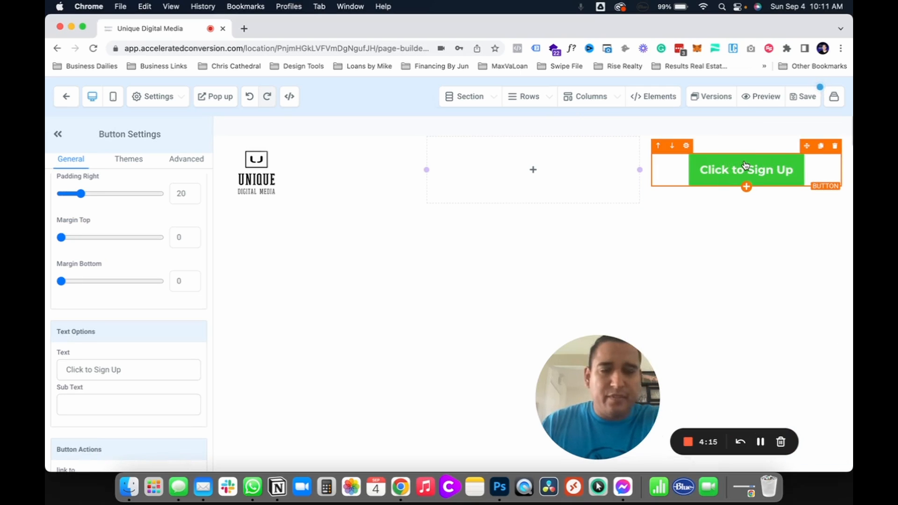
left_click(835, 146)
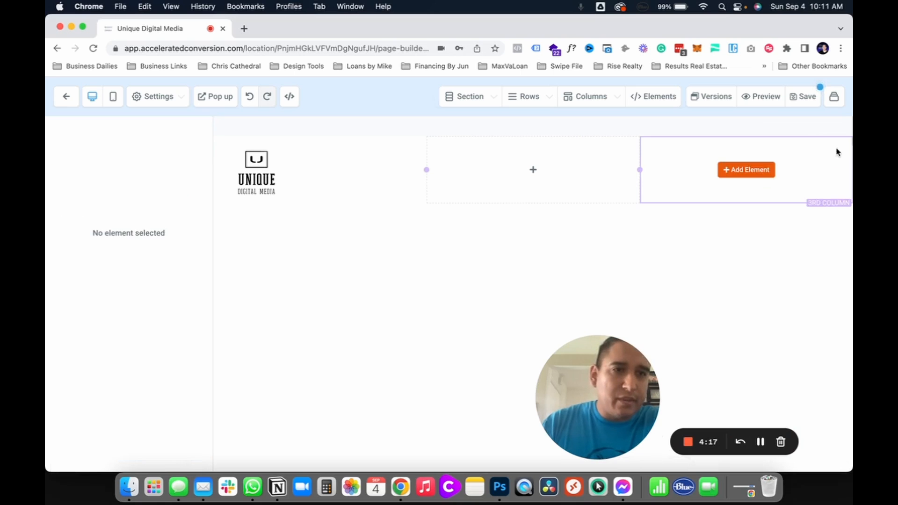
Step: Add a headline element to the third column and replace its text with CALL NOW
left_click(762, 172)
scroll(722, 263, "up", 3)
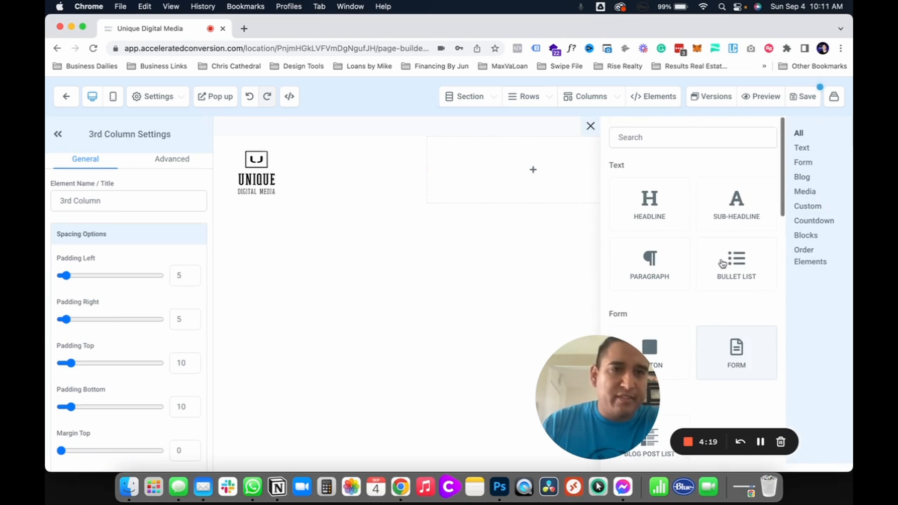
left_click(621, 223)
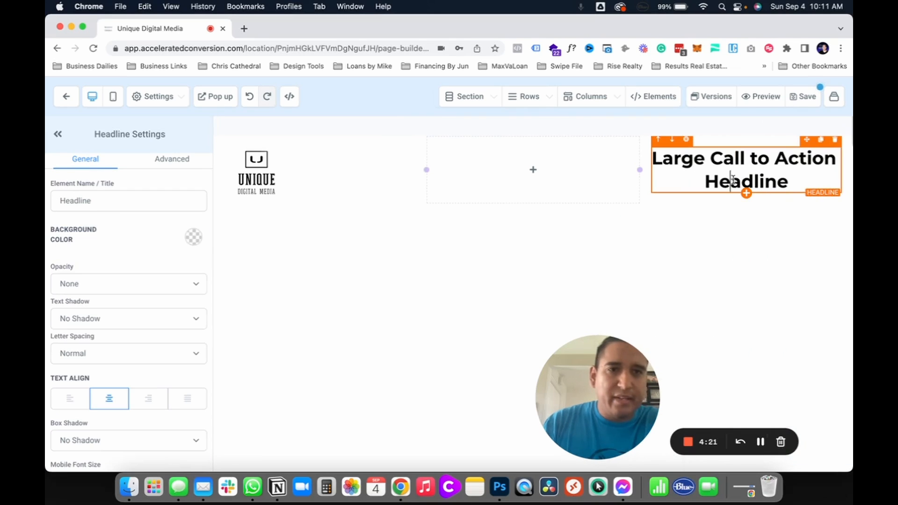
triple_click(748, 176)
type("Ca")
key("BackSpace")
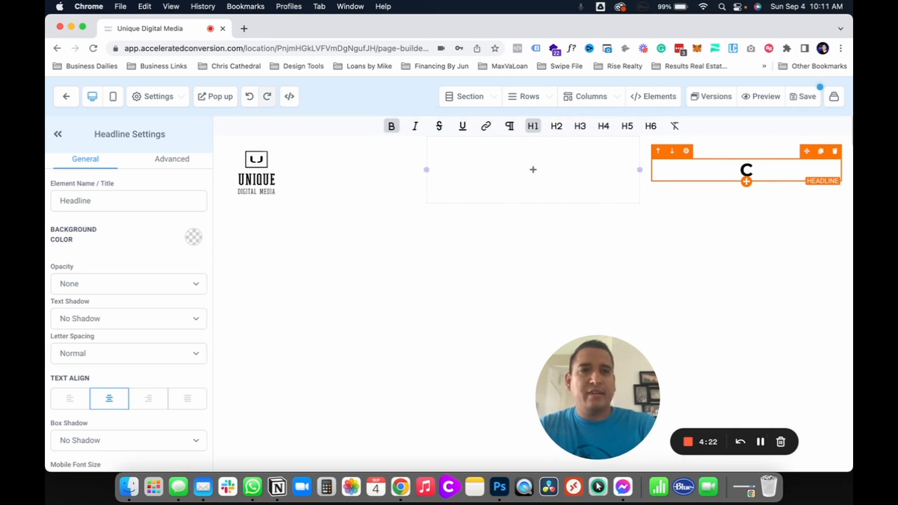
type("ALL NOW")
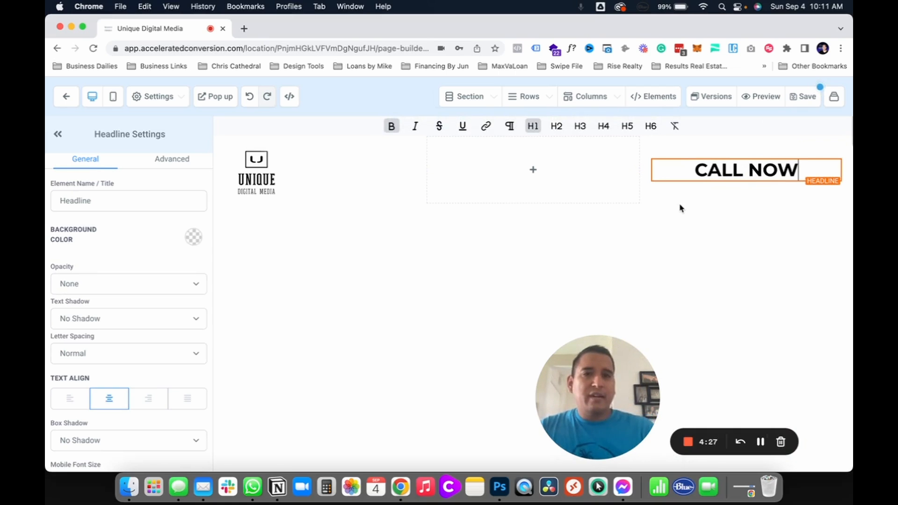
key("Return")
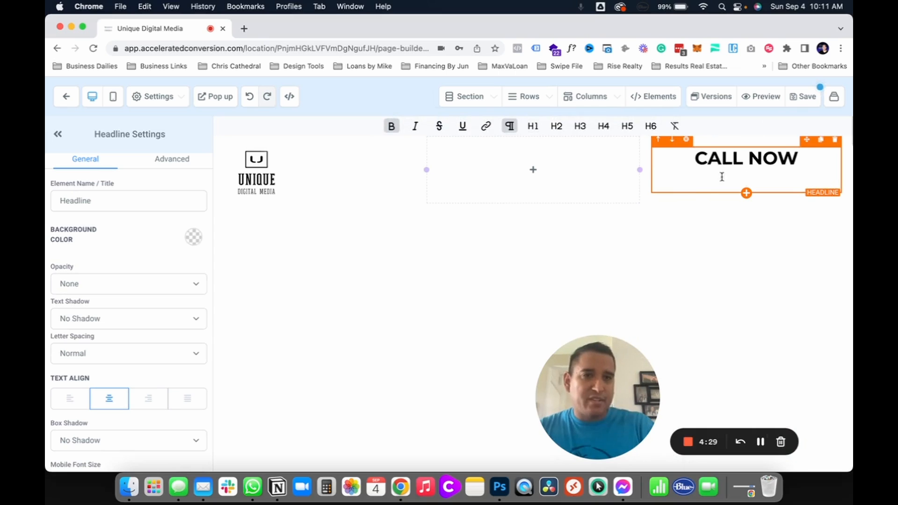
key("BackSpace")
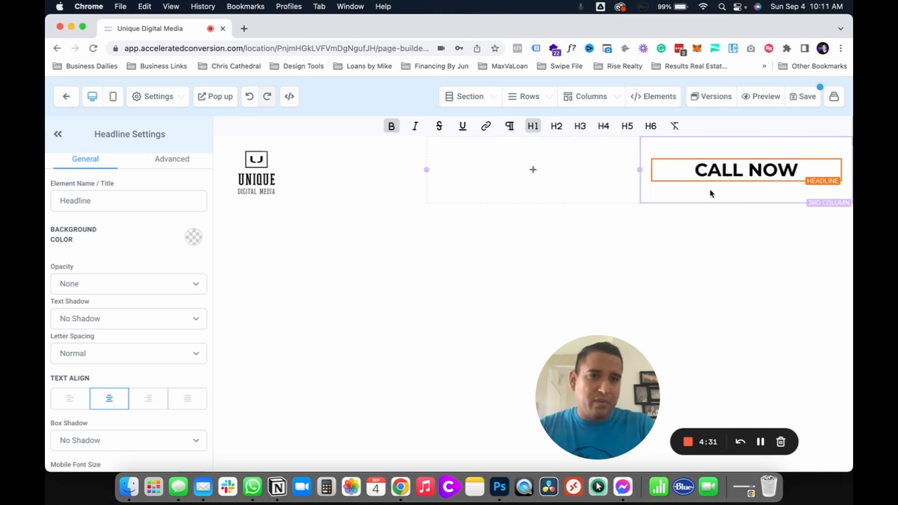
left_click(608, 183)
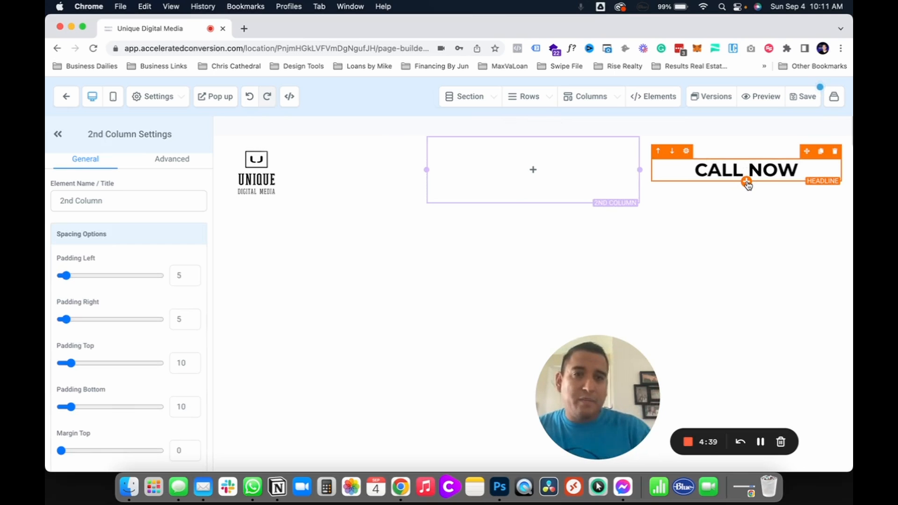
Step: Add a second headline below CALL NOW and replace its text with the contact phone number
left_click(746, 182)
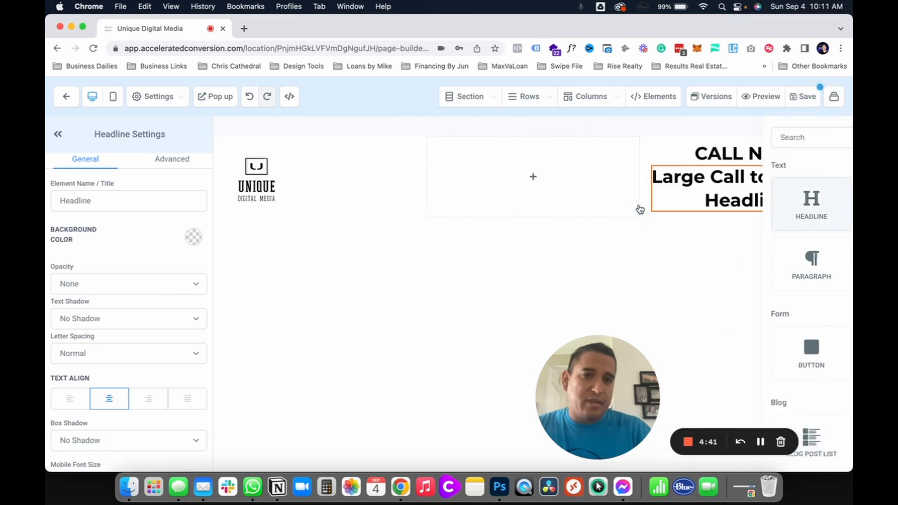
triple_click(729, 197)
type("714")
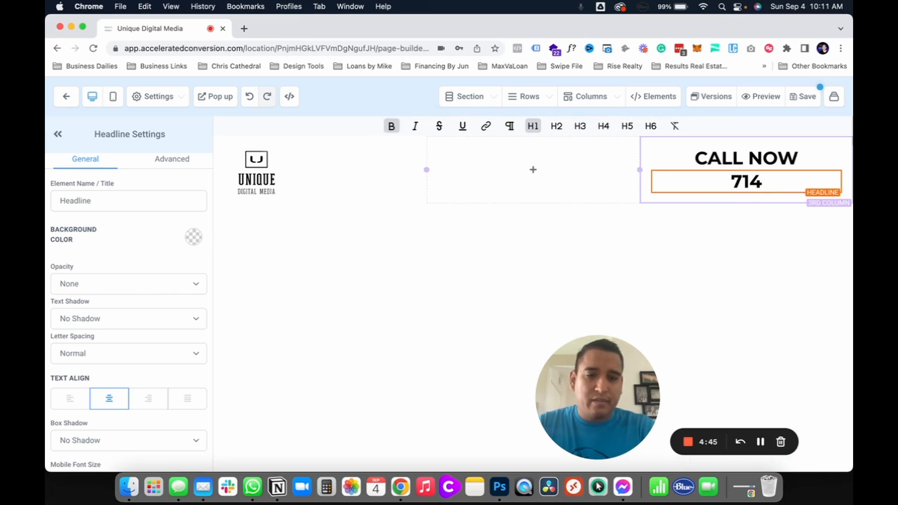
type("-222-222")
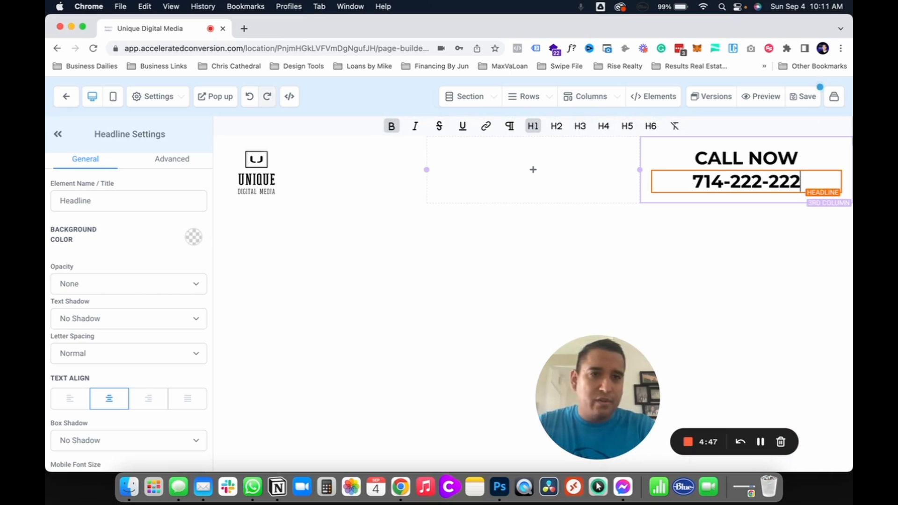
type("2")
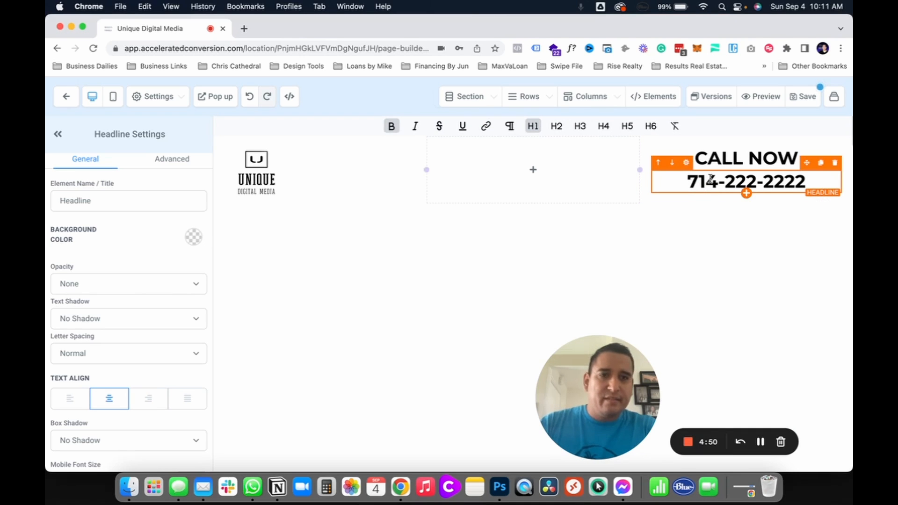
Step: Set the CALL NOW headline's typography to Custom Font and choose the Google font Fjalla One
scroll(126, 326, "down", 5)
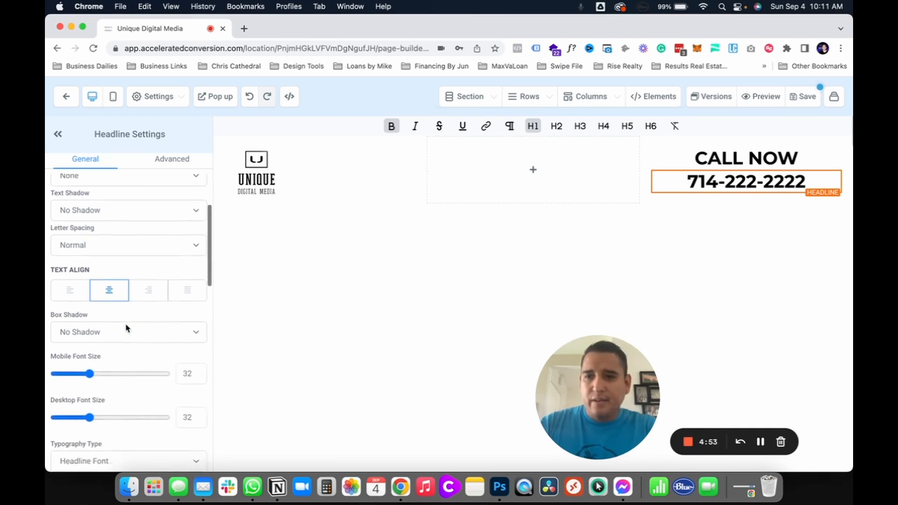
left_click(746, 161)
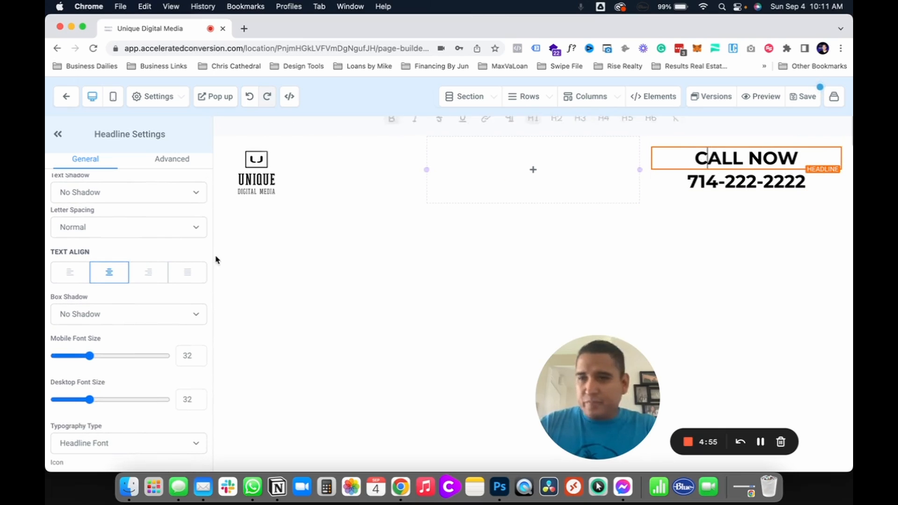
scroll(136, 361, "down", 2)
scroll(136, 361, "up", 5)
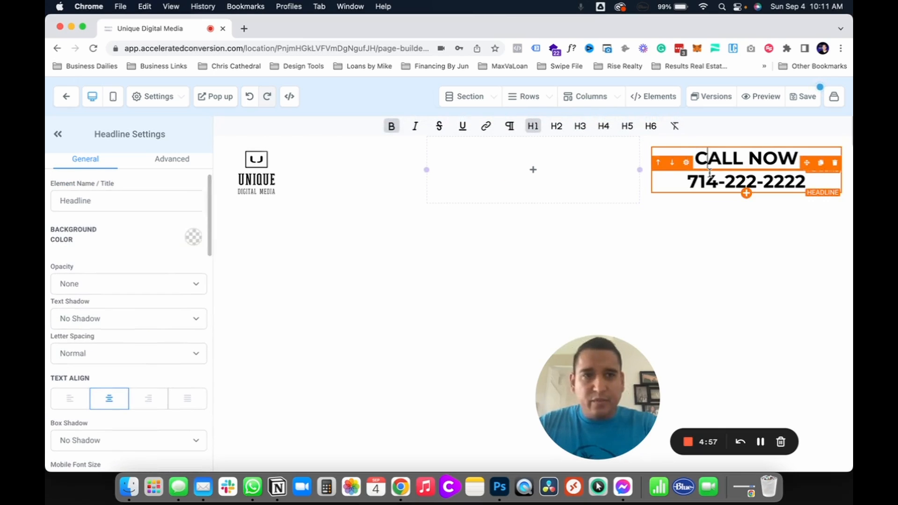
left_click(744, 149)
left_click(745, 155)
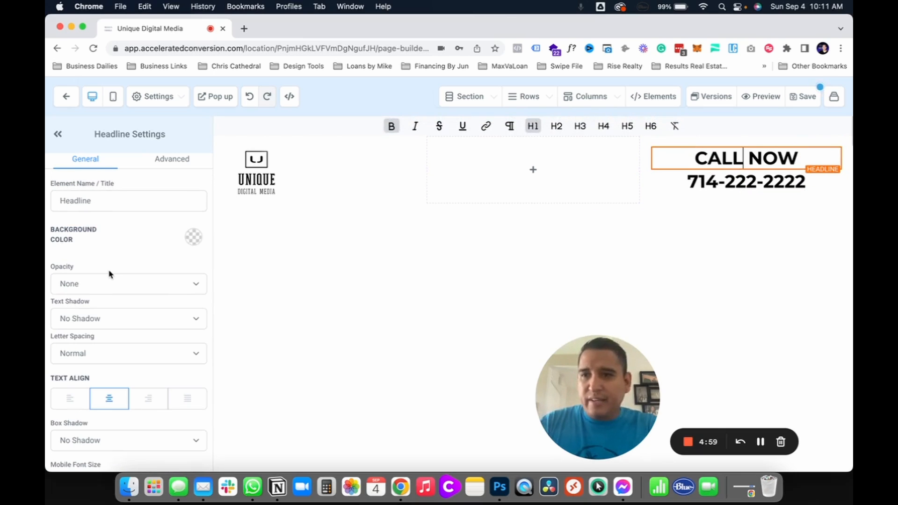
scroll(109, 273, "down", 3)
scroll(109, 274, "up", 3)
scroll(109, 274, "down", 4)
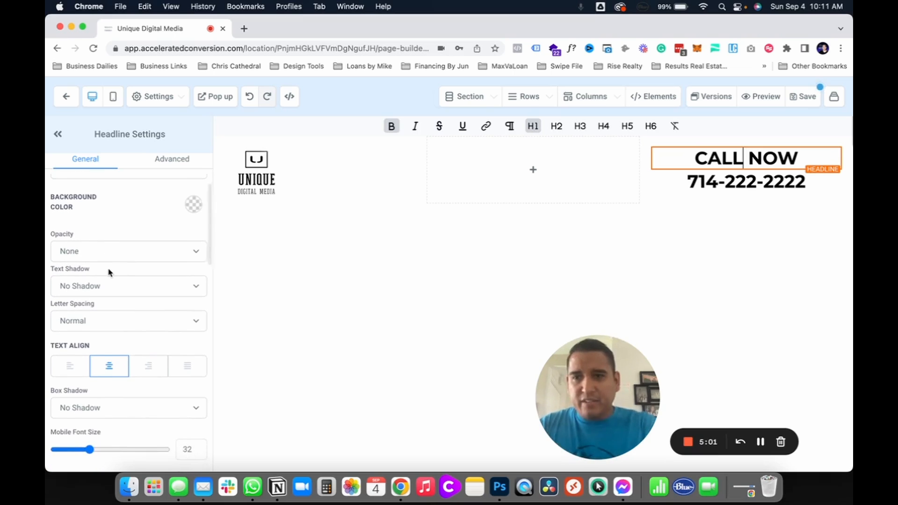
scroll(109, 274, "down", 3)
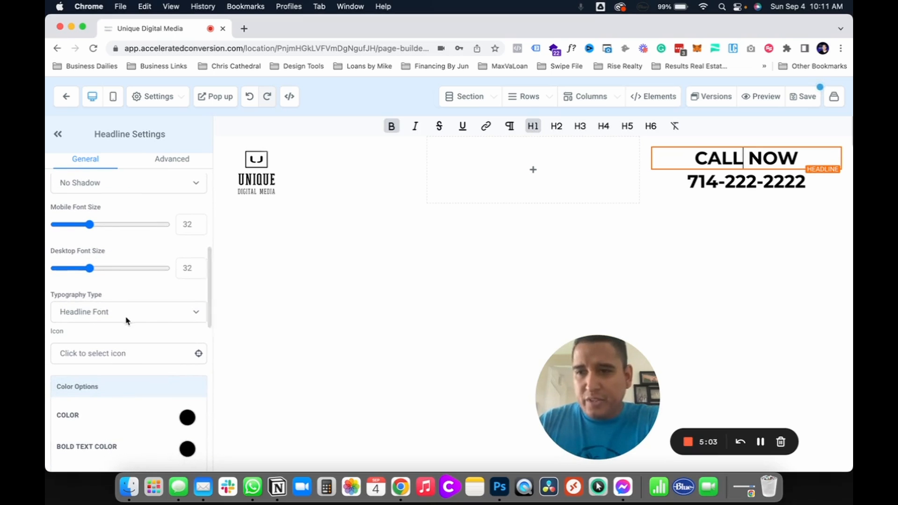
left_click(131, 315)
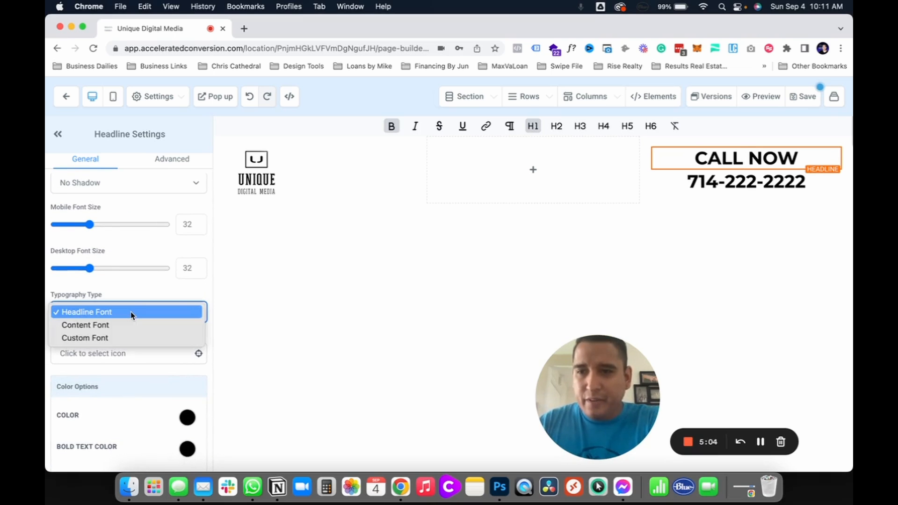
left_click(115, 337)
left_click(124, 358)
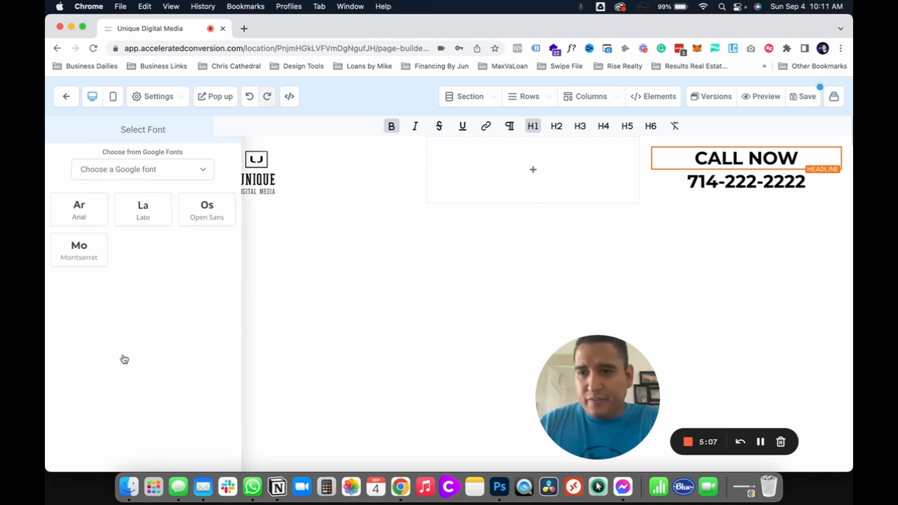
left_click(139, 170)
scroll(138, 256, "down", 10)
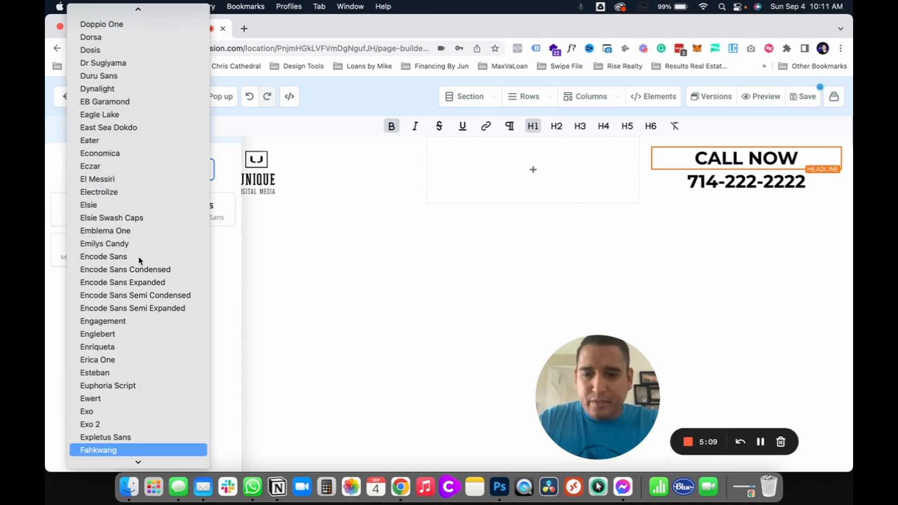
scroll(132, 297, "down", 5)
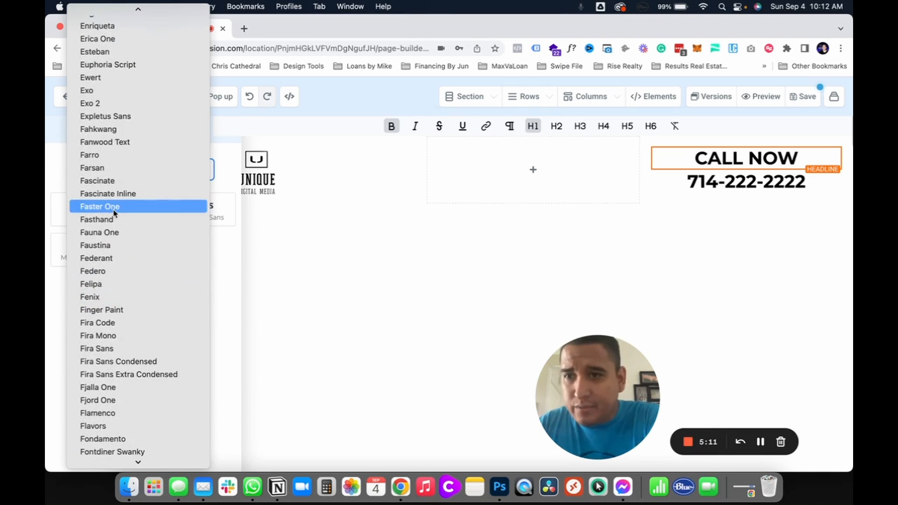
left_click(118, 389)
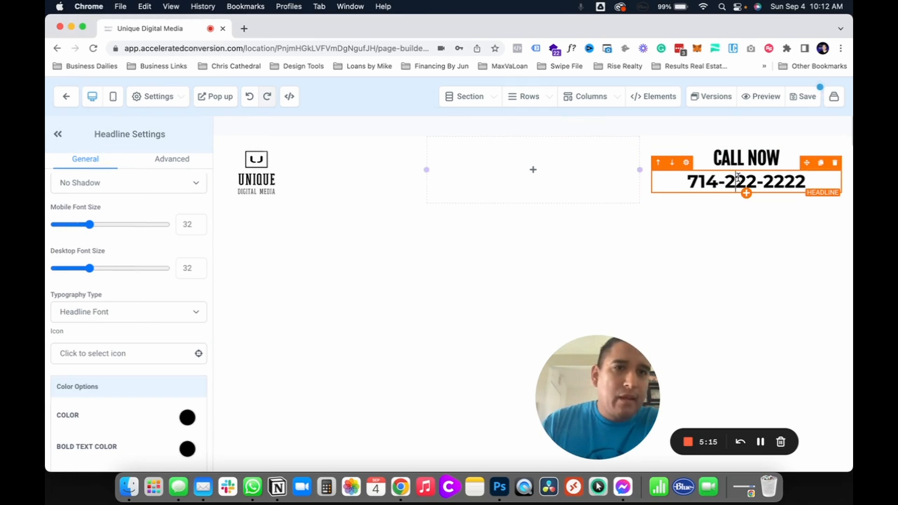
Step: Set the phone number headline's typography to Custom Font and choose Fjalla One as its font family
left_click(147, 317)
left_click(117, 348)
left_click(106, 319)
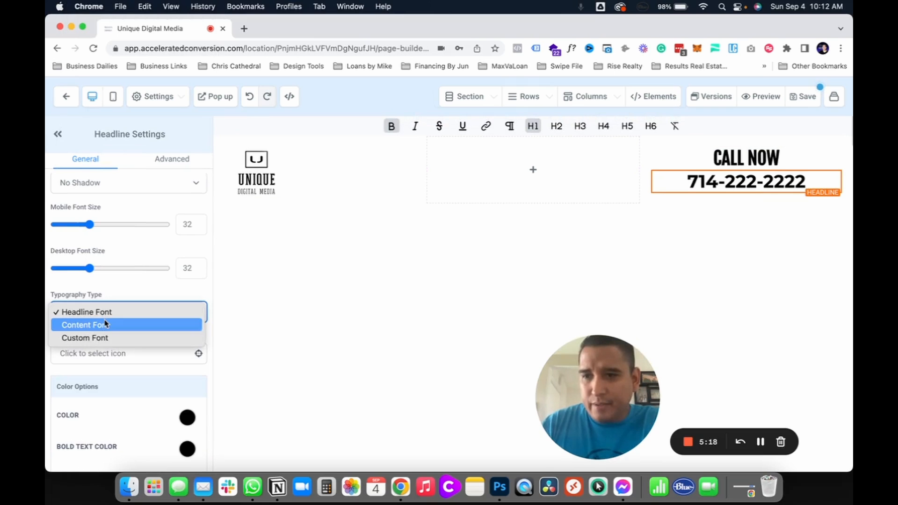
left_click(101, 343)
left_click(109, 364)
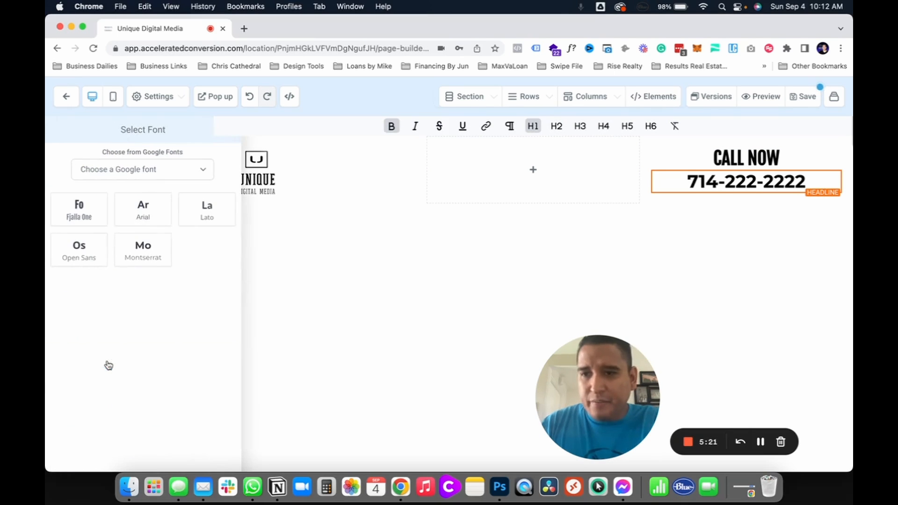
left_click(80, 207)
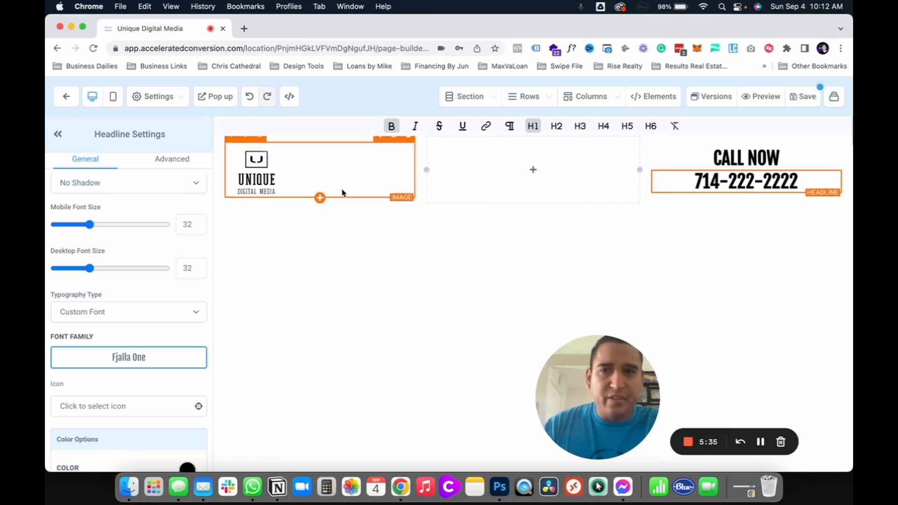
Step: Save the page and enter TEST as both the title and the description of the SEO metadata
left_click(803, 96)
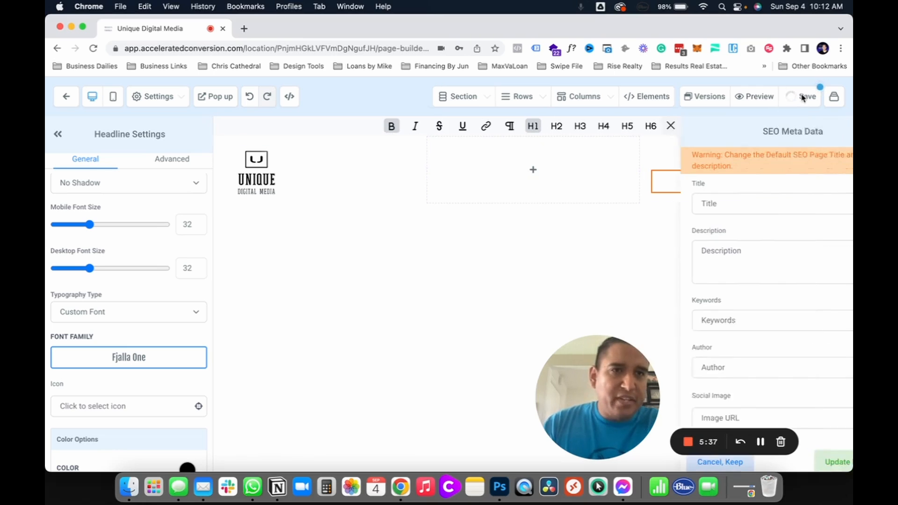
left_click(672, 203)
type("TEST")
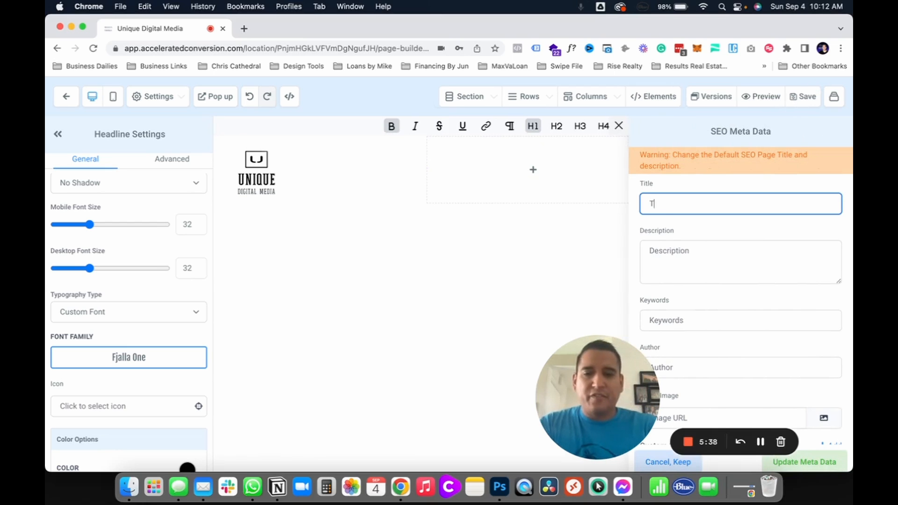
key("Tab")
type("T")
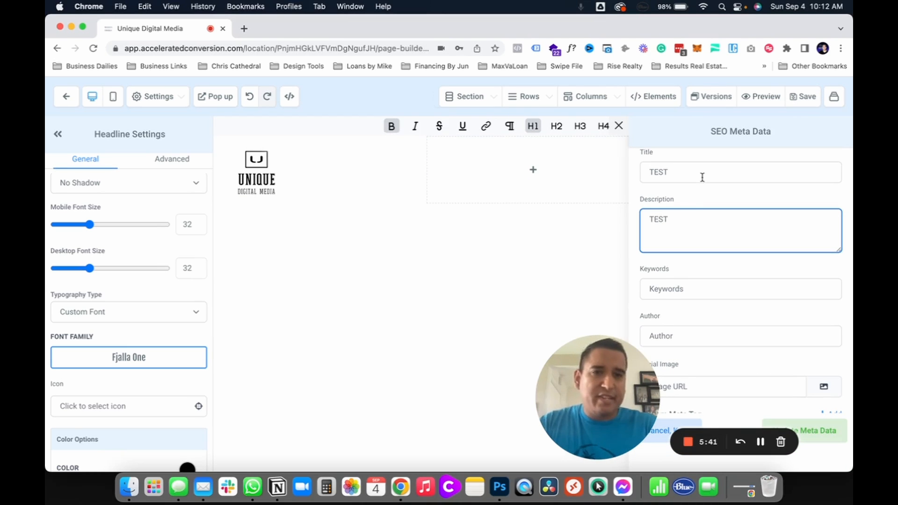
Step: Examine the title, author and social image fields of the SEO metadata form
left_click(655, 168)
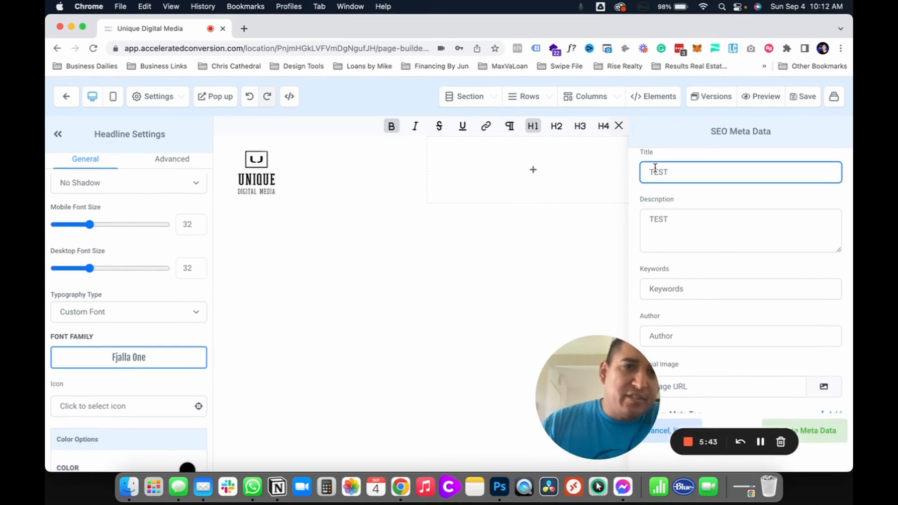
scroll(748, 310, "down", 1)
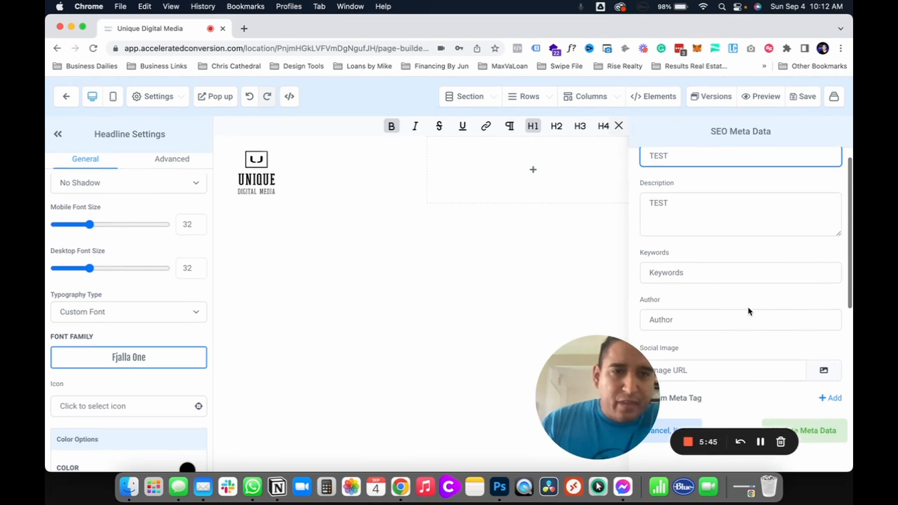
left_click(701, 280)
scroll(674, 279, "down", 2)
left_click(674, 276)
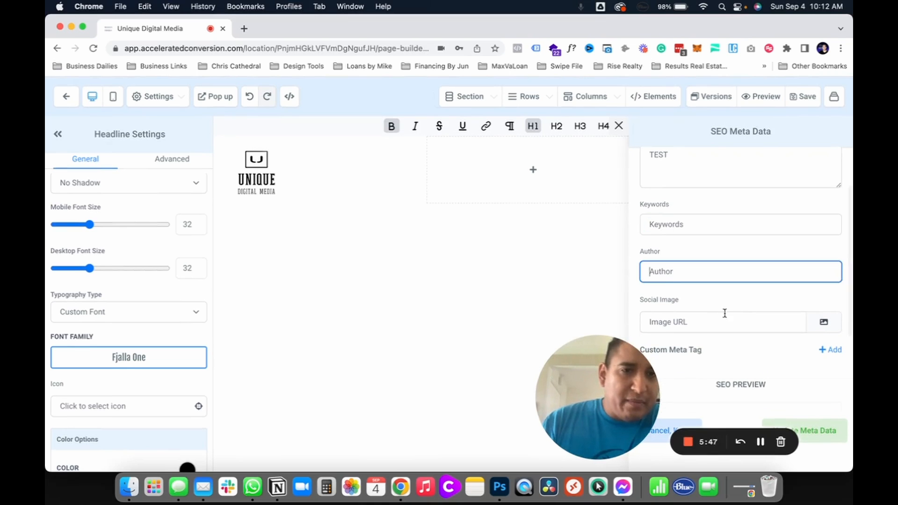
left_click(736, 320)
scroll(736, 320, "down", 1)
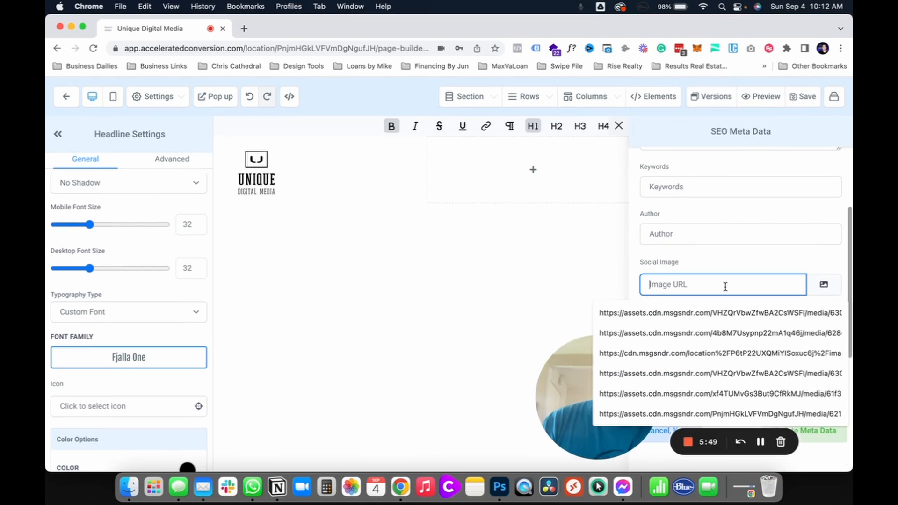
left_click(720, 257)
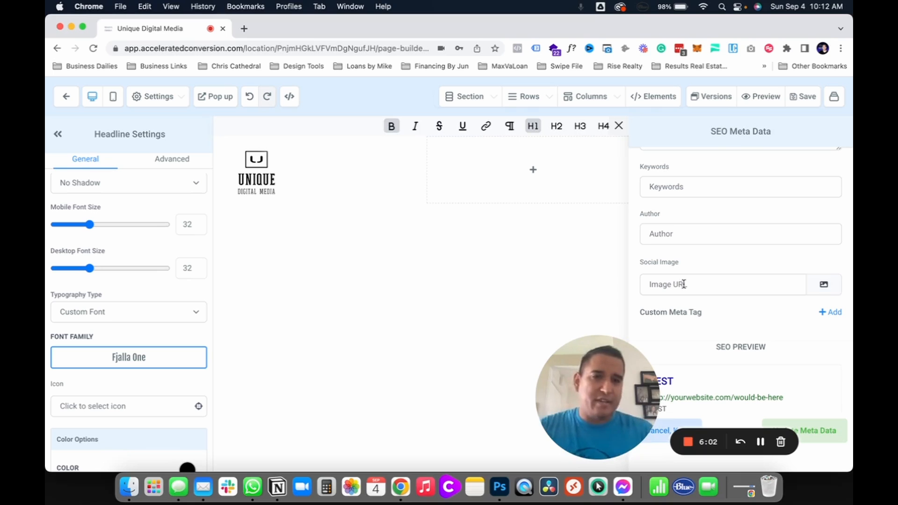
Step: Copy the third image's link (the upright smartmockups book cover) from the media library and paste it as the social image URL
left_click(824, 285)
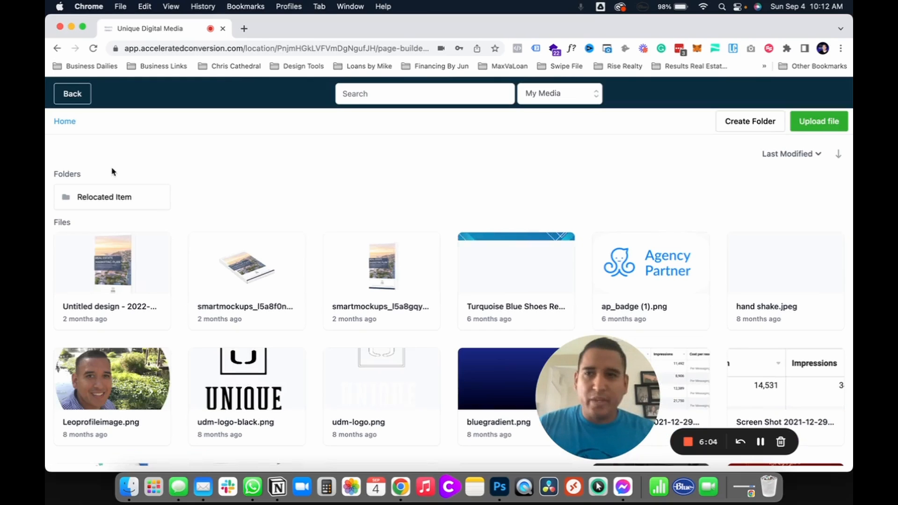
left_click(373, 261)
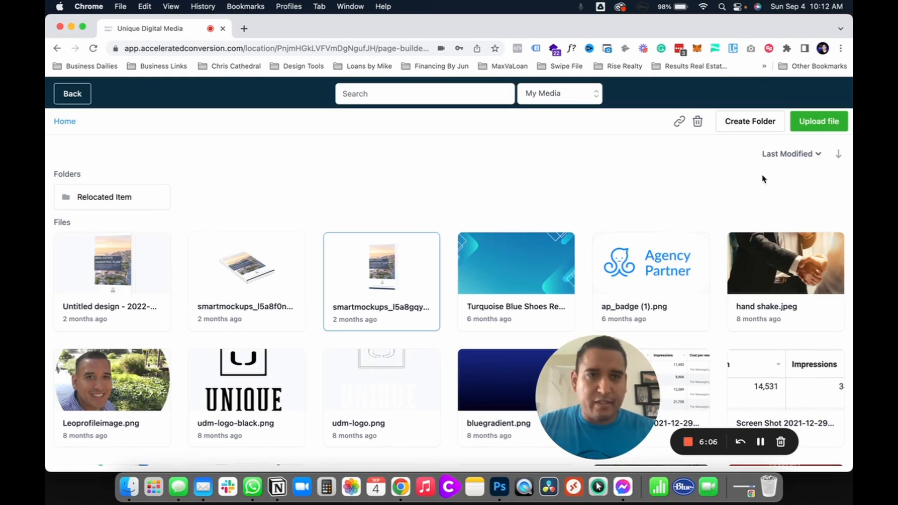
left_click(71, 96)
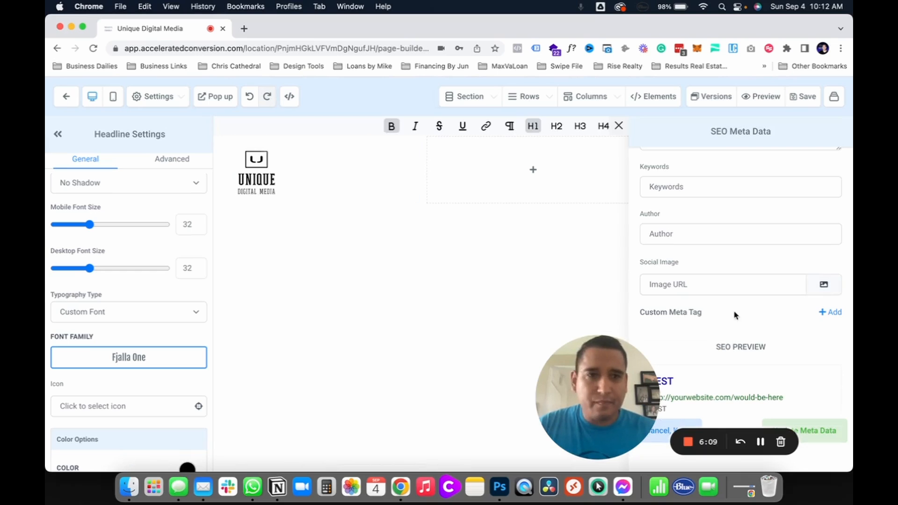
left_click(716, 287)
key("super+v")
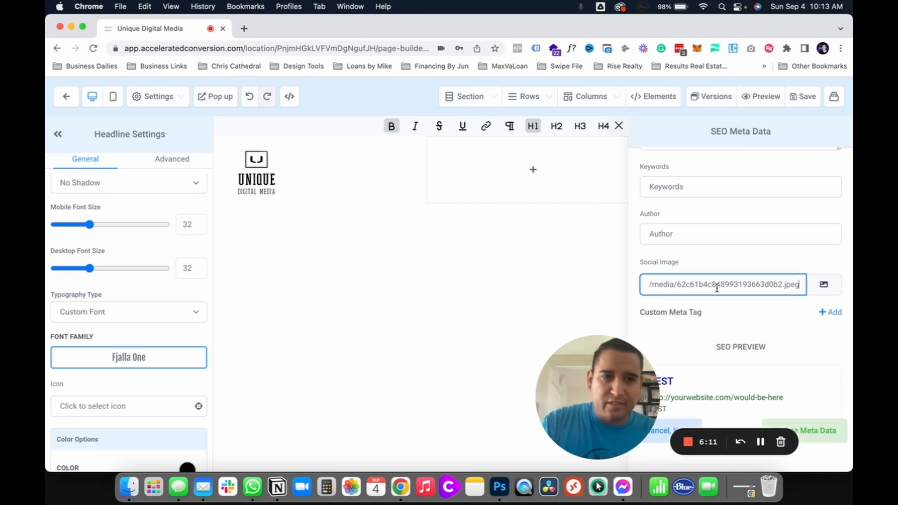
Step: Open a blank custom meta tag entry, examine its fields together with the SEO preview, and close the metadata form
left_click(825, 312)
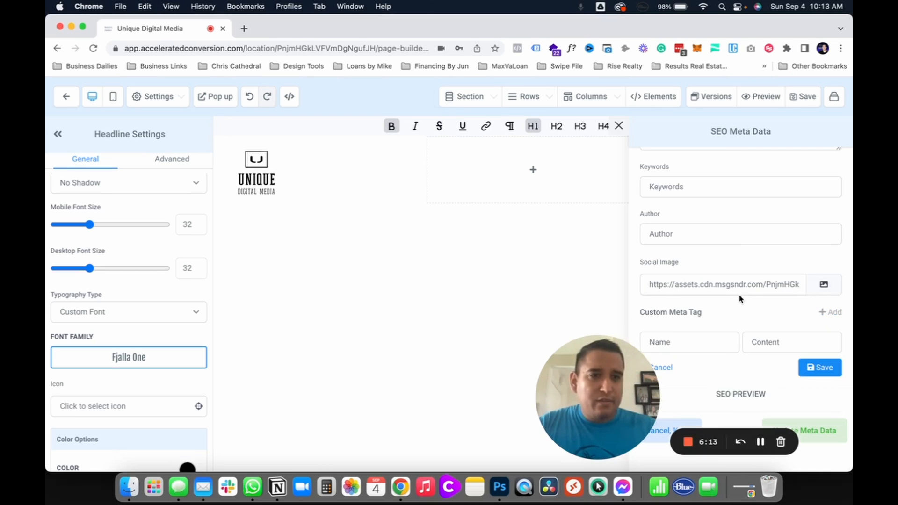
scroll(739, 298, "down", 10)
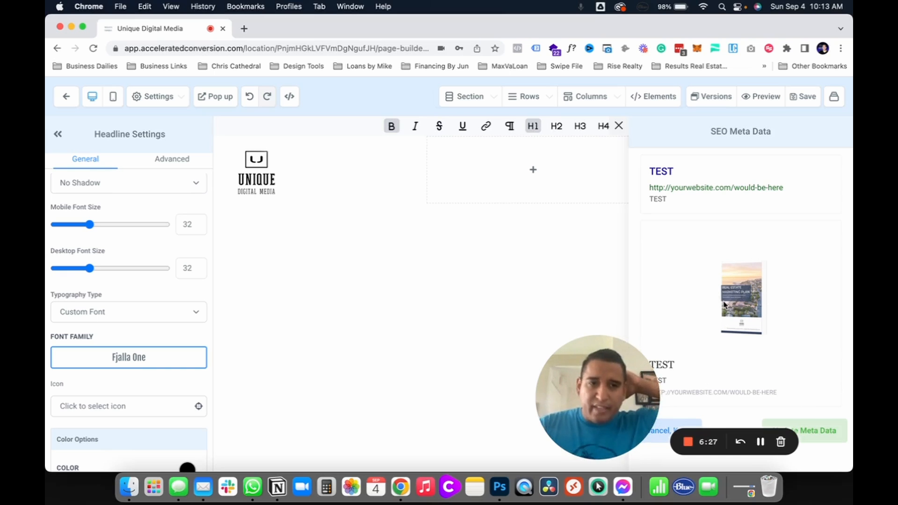
scroll(724, 304, "up", 3)
scroll(724, 305, "down", 3)
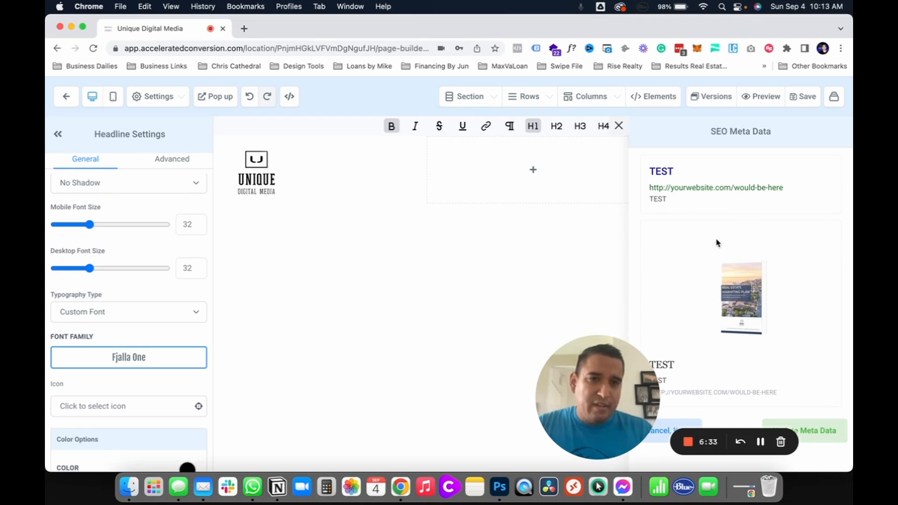
scroll(718, 243, "up", 5)
left_click(691, 249)
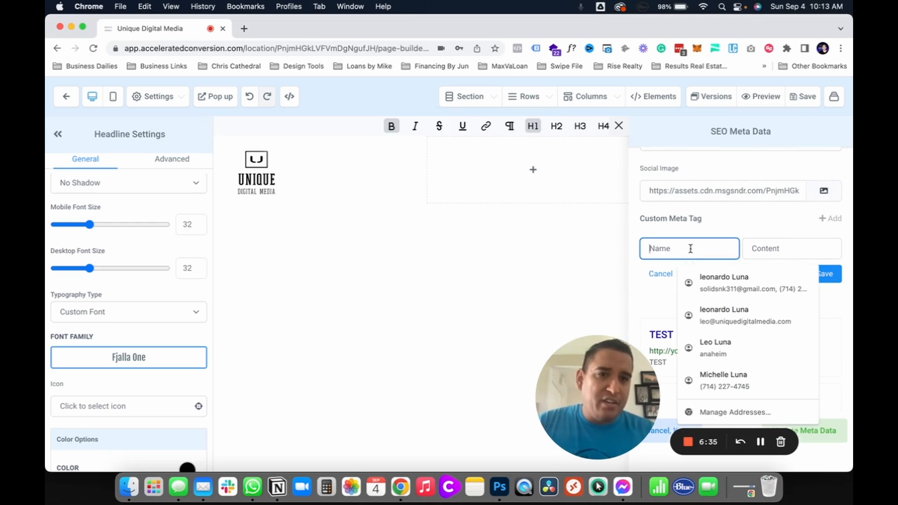
left_click(771, 244)
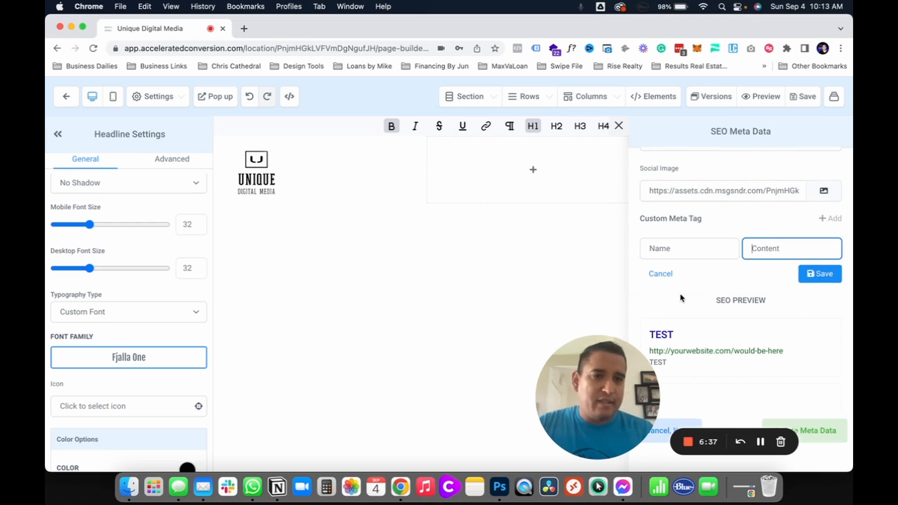
scroll(681, 298, "down", 5)
scroll(678, 289, "down", 1)
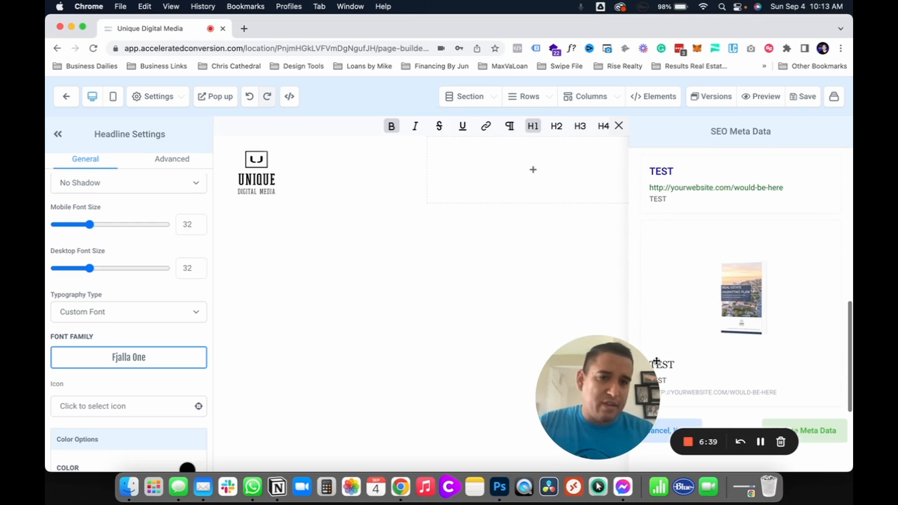
left_click_drag(576, 397, 273, 410)
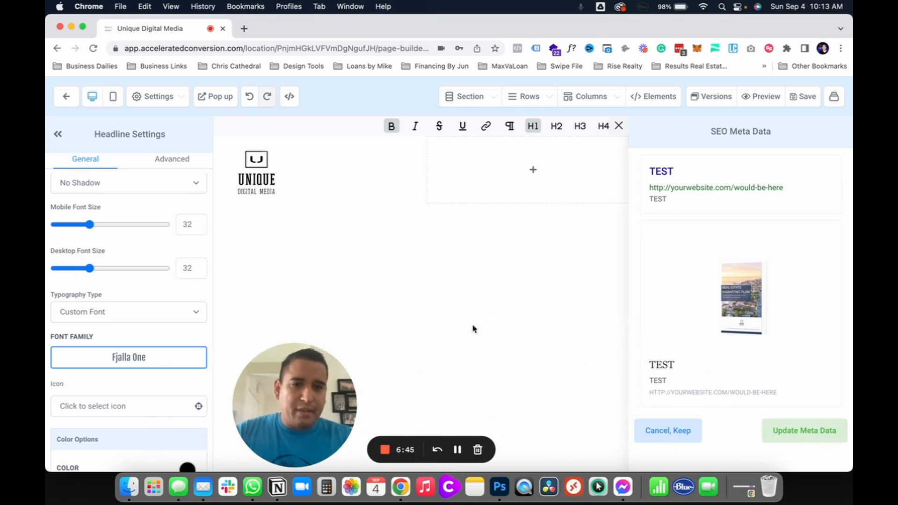
scroll(111, 341, "down", 3)
scroll(111, 341, "up", 12)
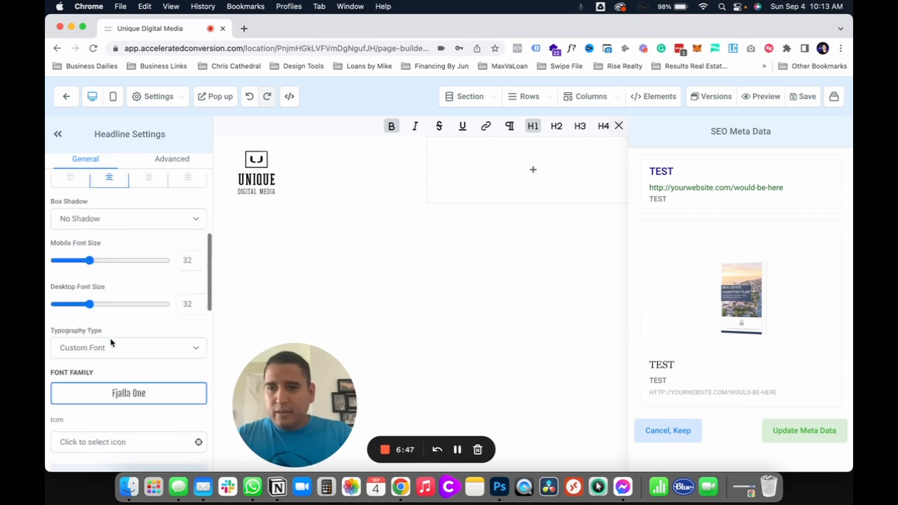
left_click(87, 202)
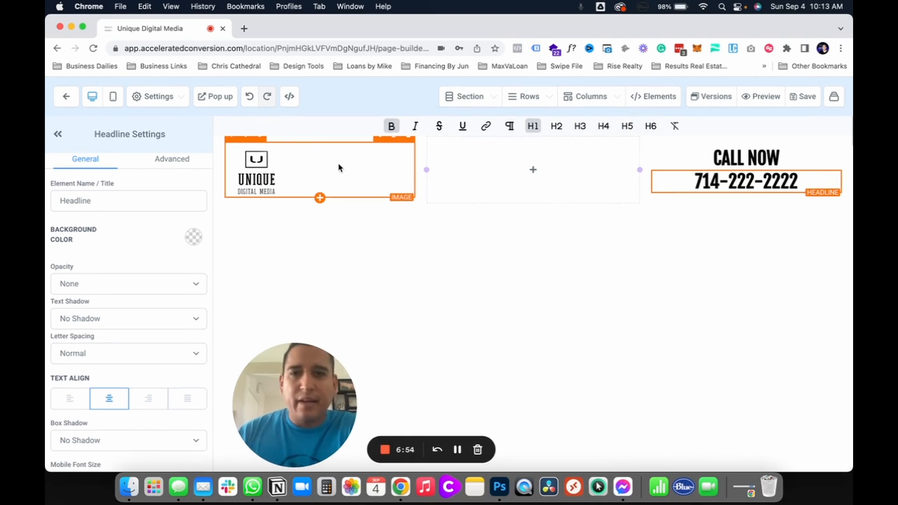
Step: Open the section manager and select the header section to show its settings
left_click(481, 100)
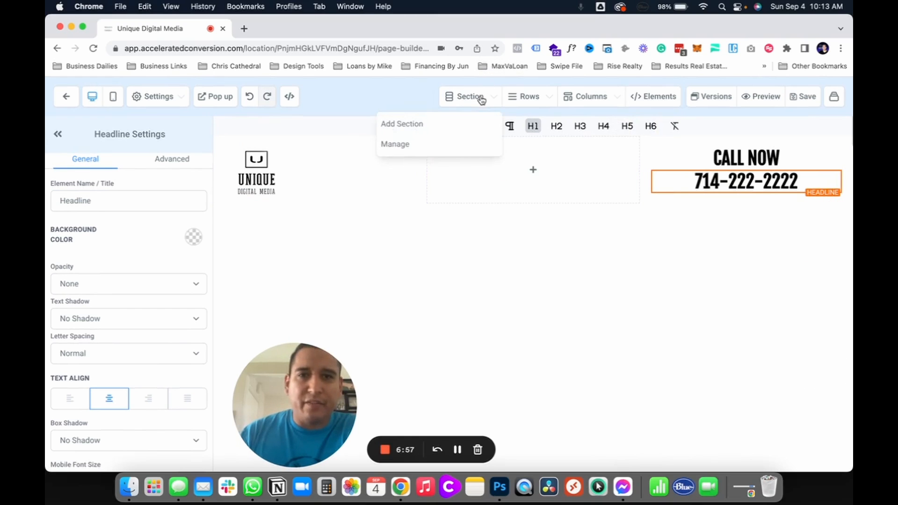
left_click(481, 100)
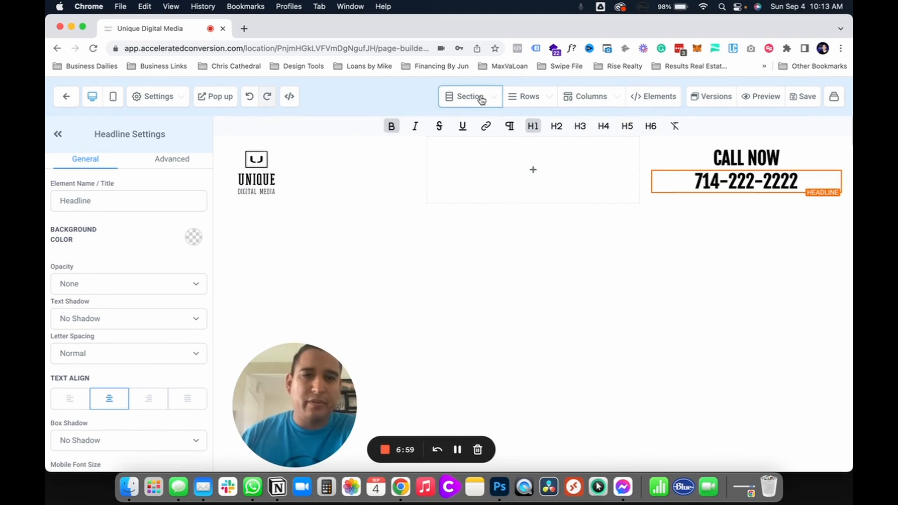
left_click(458, 107)
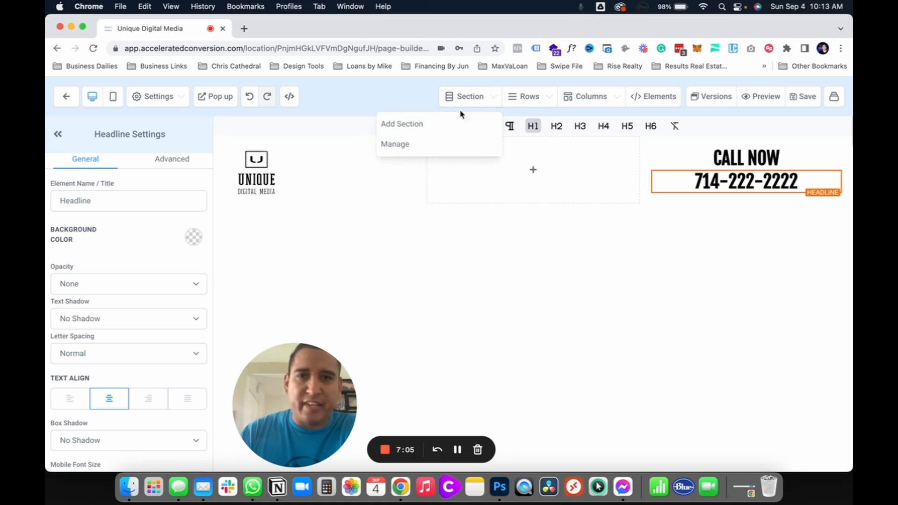
left_click(406, 147)
left_click(686, 170)
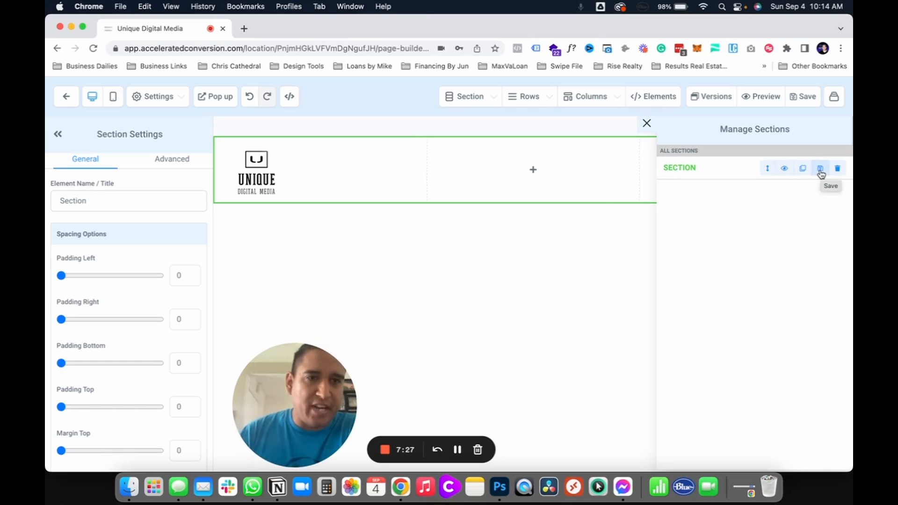
Step: Look through the options for adding a section, from the layouts to the Global Sections, and close them
left_click(457, 93)
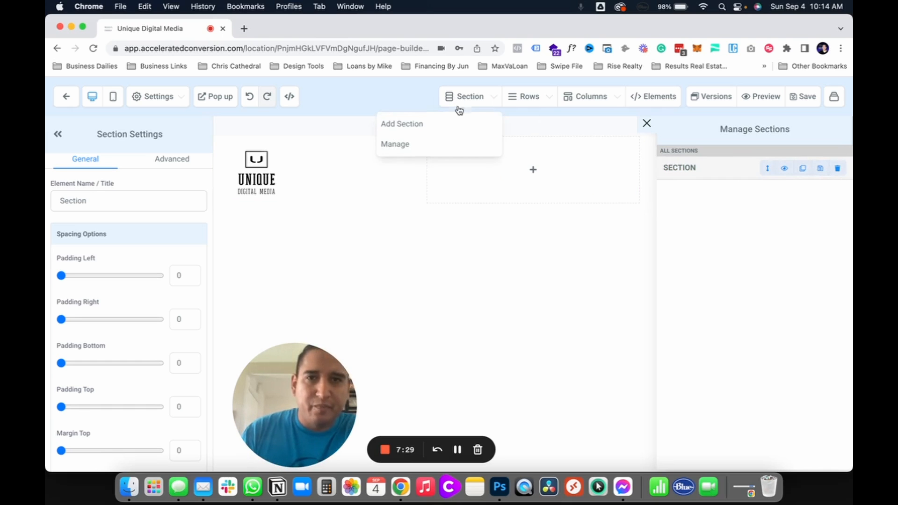
left_click(436, 127)
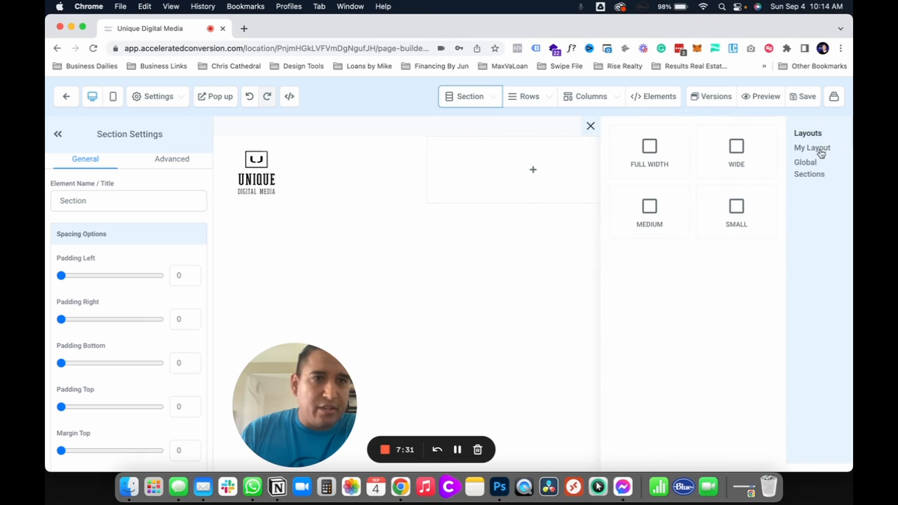
left_click(808, 174)
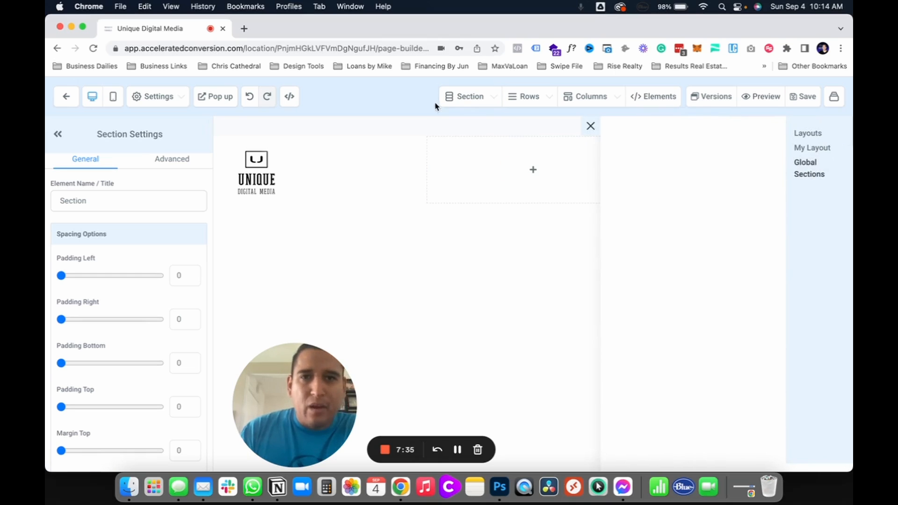
left_click(590, 125)
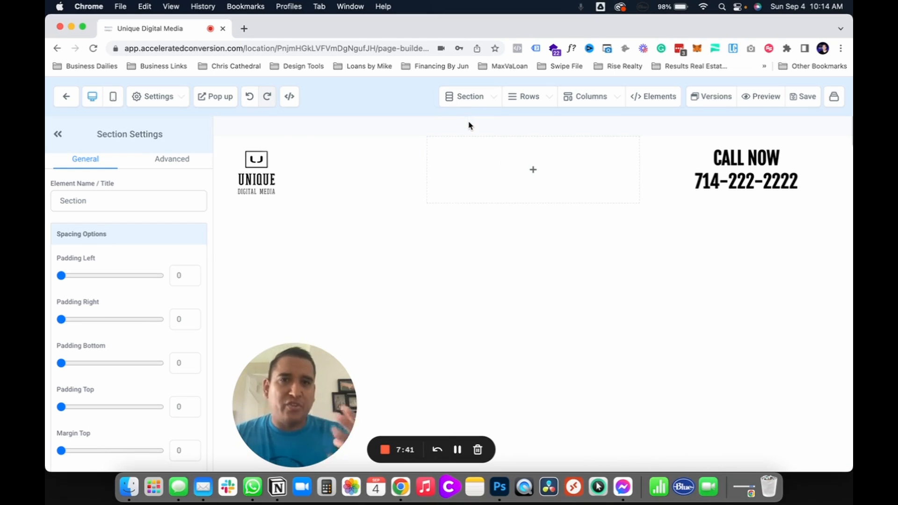
Step: Look through the header section's settings, from the padding and margins to background color, box shadow, stickiness and background image
mouse_move(470, 172)
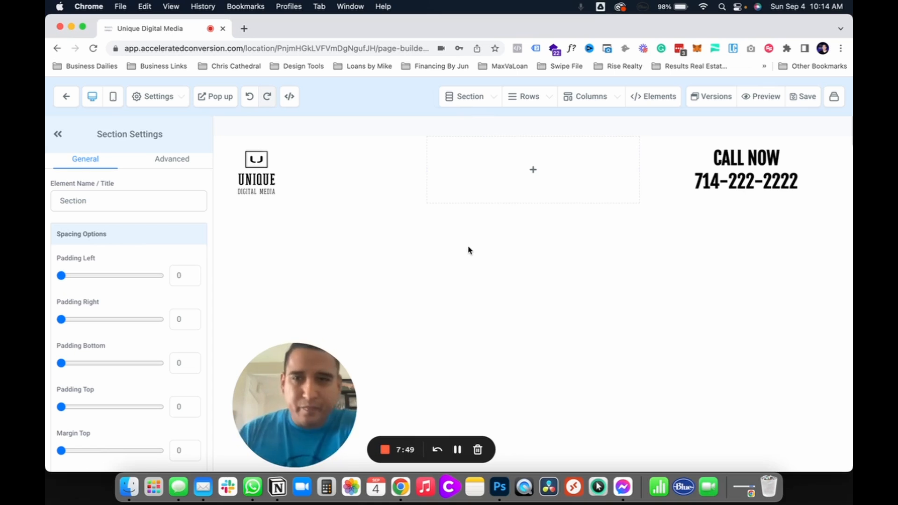
scroll(124, 364, "down", 5)
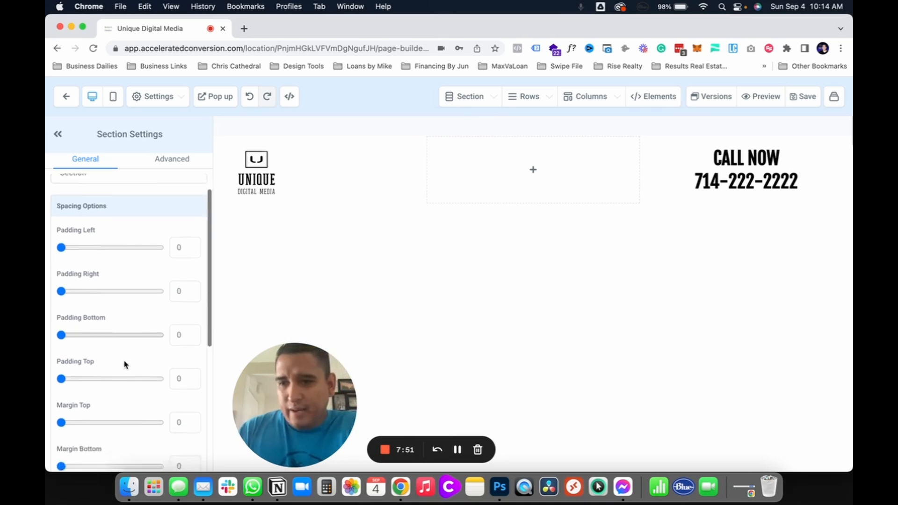
scroll(124, 364, "down", 2)
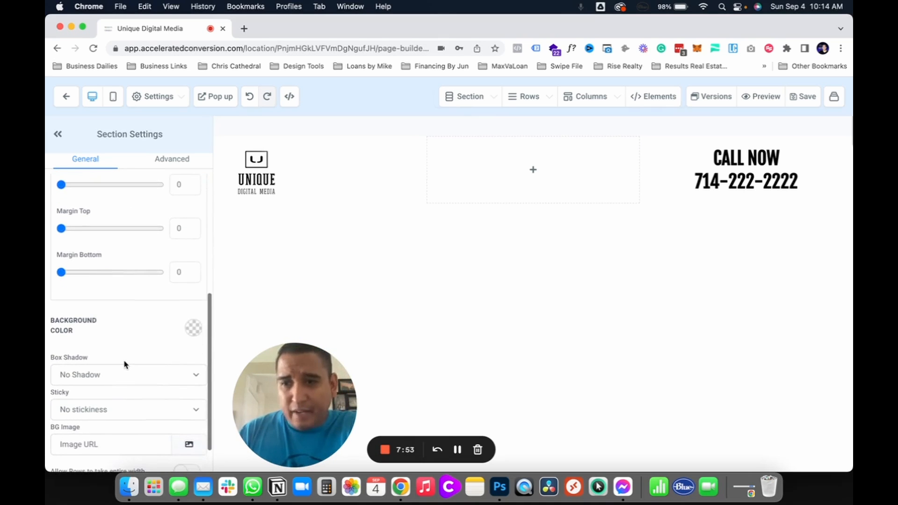
scroll(124, 364, "down", 1)
scroll(124, 364, "up", 13)
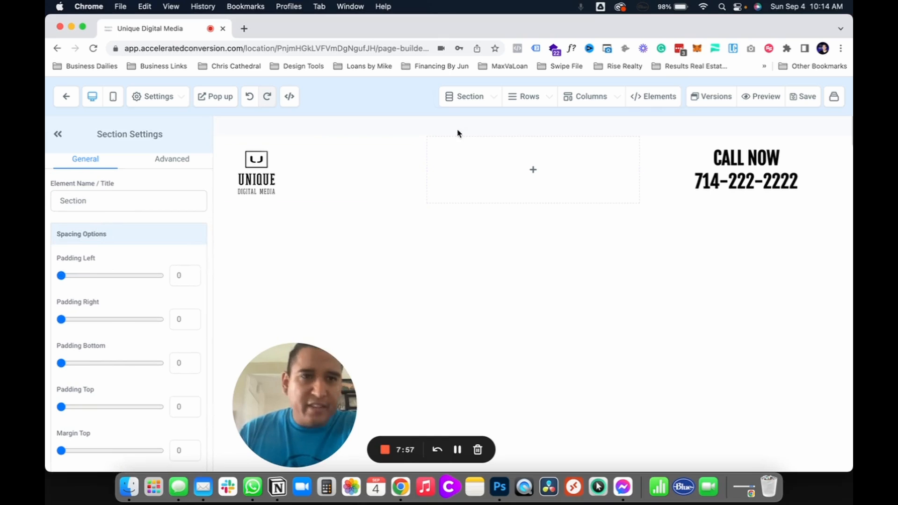
Step: Add a medium-width section directly below the header section
left_click(451, 97)
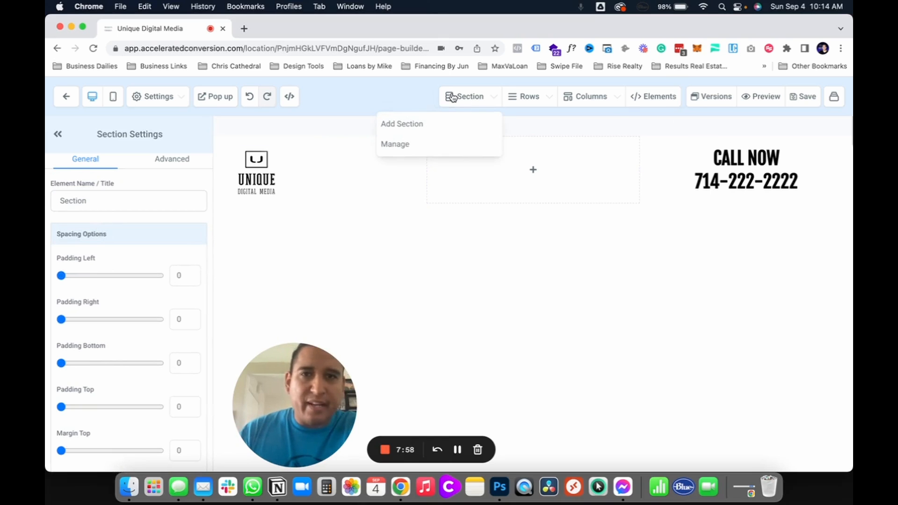
left_click(400, 129)
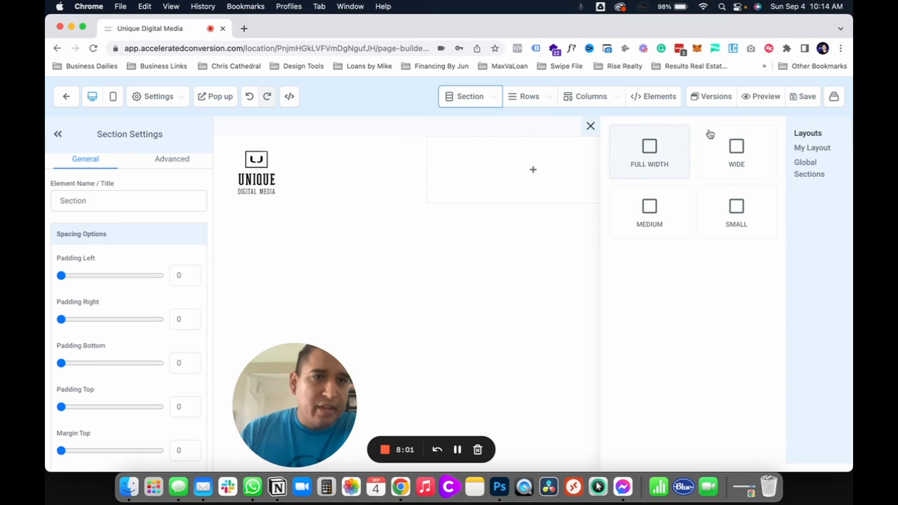
left_click_drag(652, 222, 478, 251)
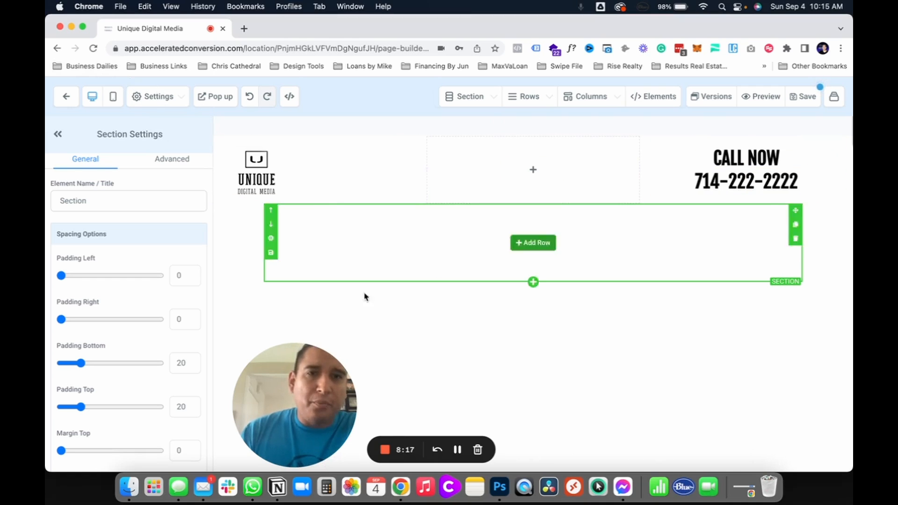
Step: Copy the link of housebanner.png from the media library and paste it as the page's background image URL
left_click(137, 97)
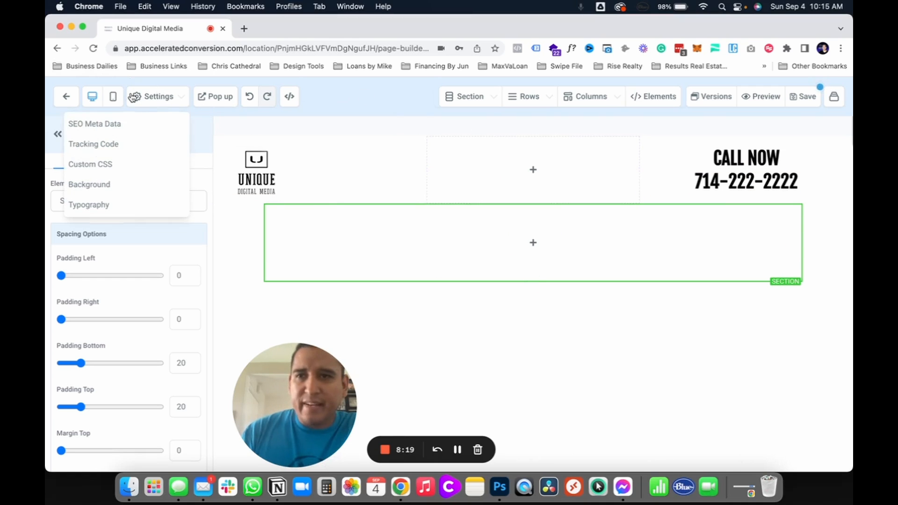
left_click(102, 186)
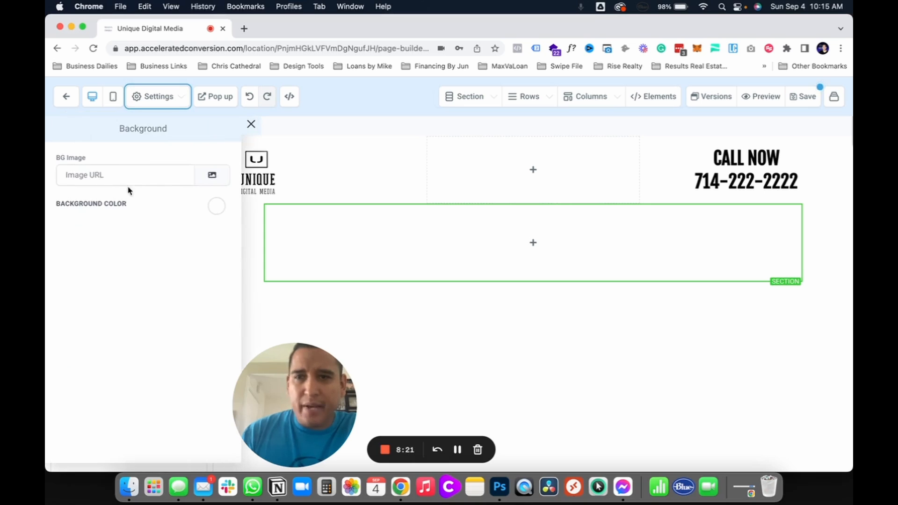
left_click(218, 178)
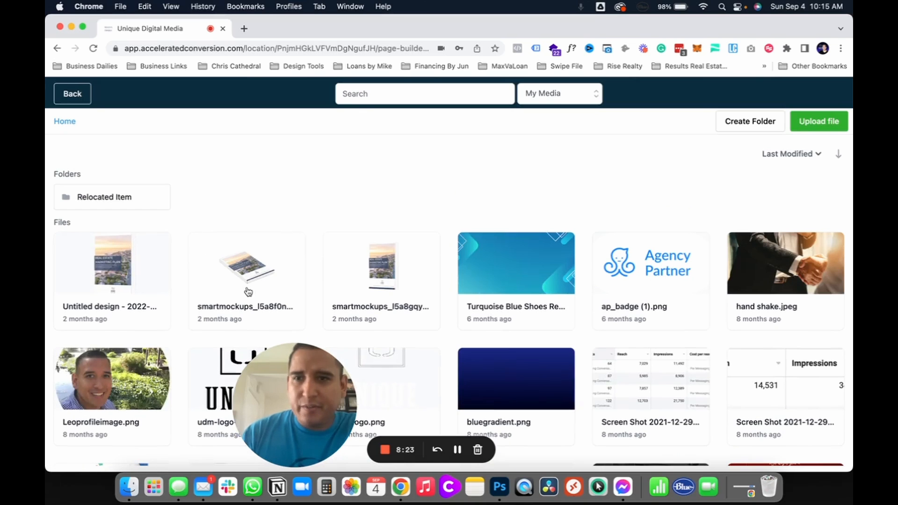
scroll(496, 337, "down", 5)
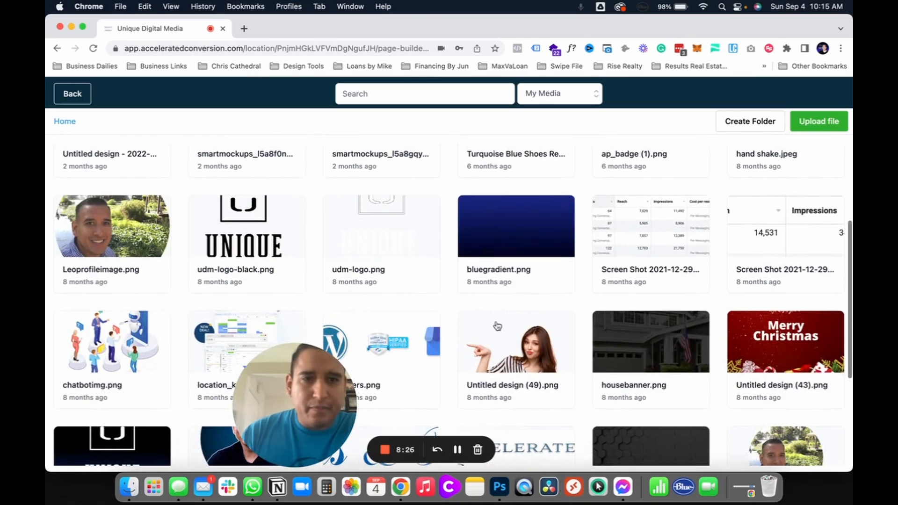
left_click(685, 361)
left_click(679, 123)
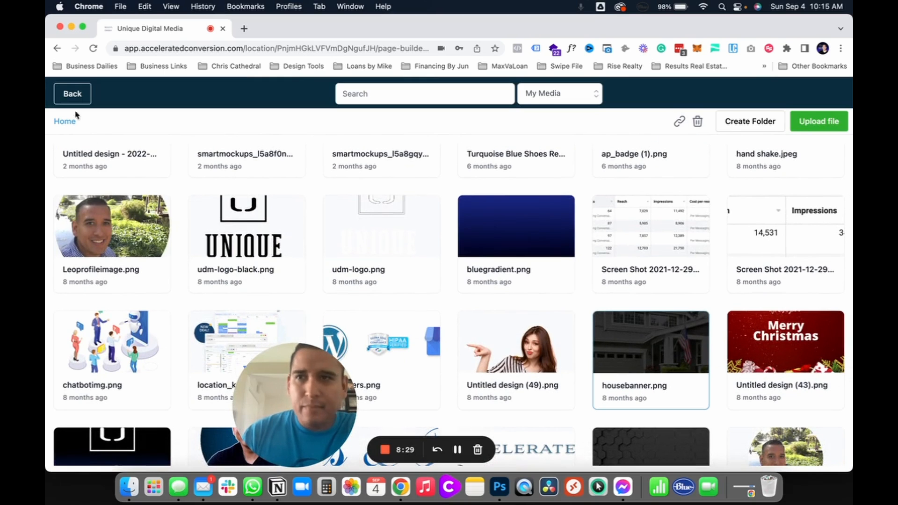
left_click(71, 95)
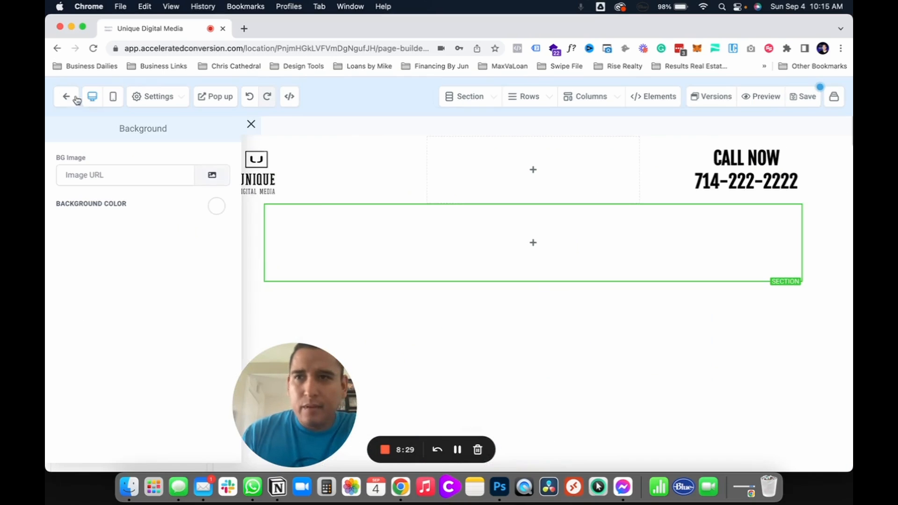
left_click(133, 177)
key("super+v")
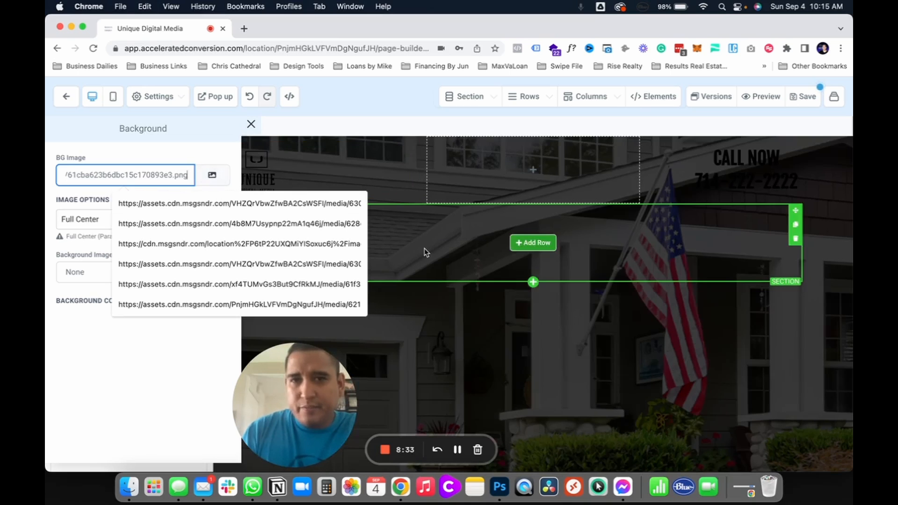
left_click(67, 331)
scroll(495, 277, "up", 1)
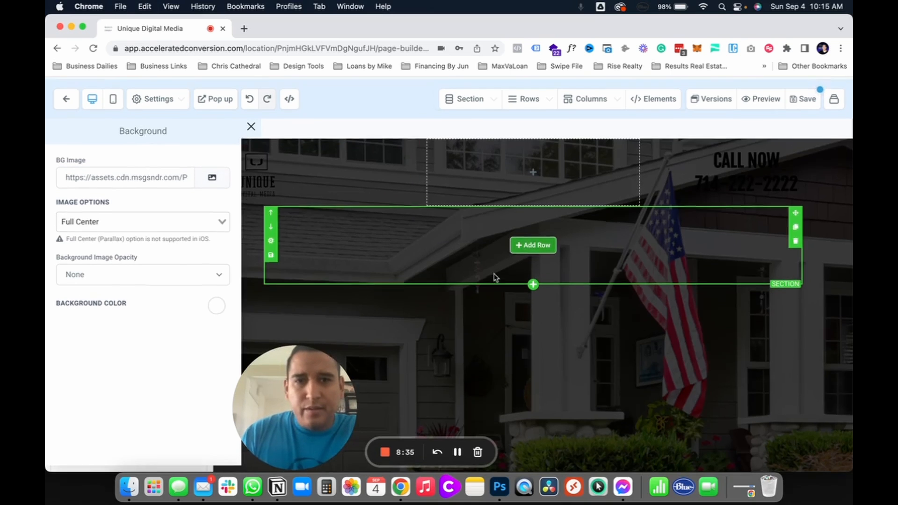
scroll(495, 277, "down", 1)
Step: Try the Fill 100% Width and No Repeat options on the page background image, and return it to Full Center
left_click(132, 222)
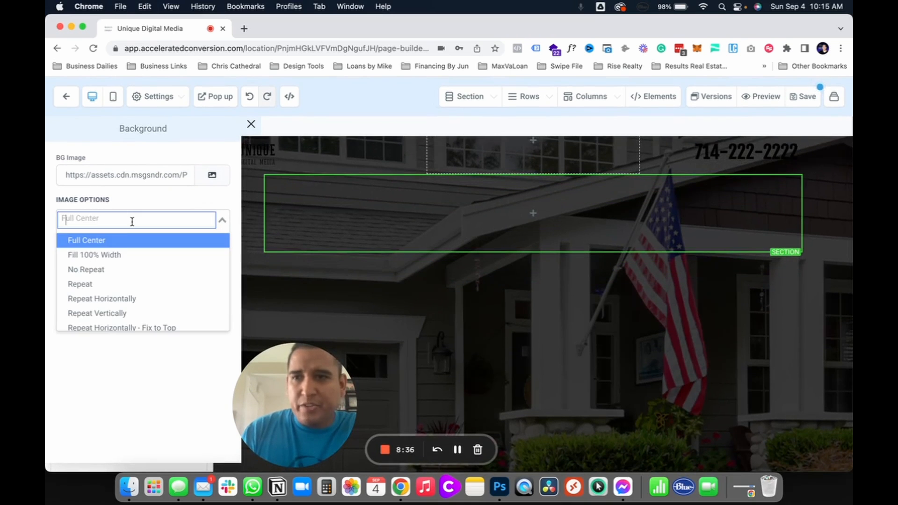
left_click(114, 254)
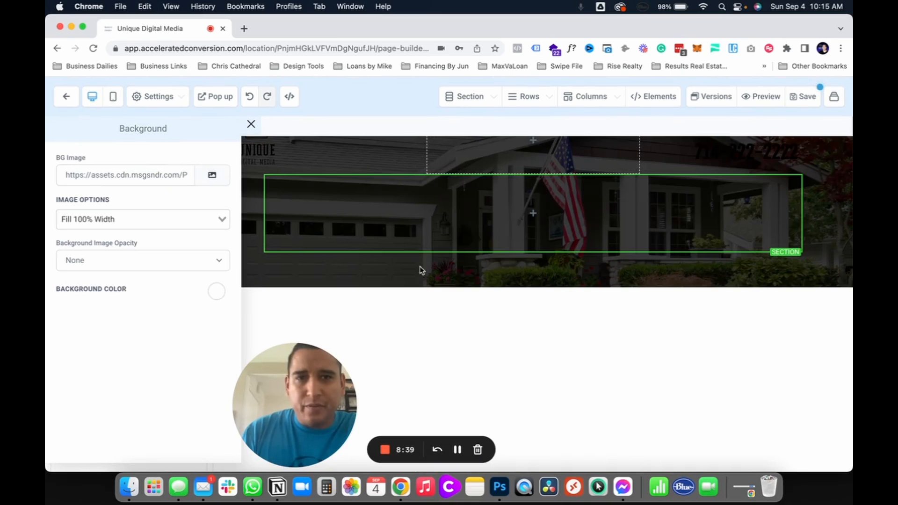
left_click(147, 218)
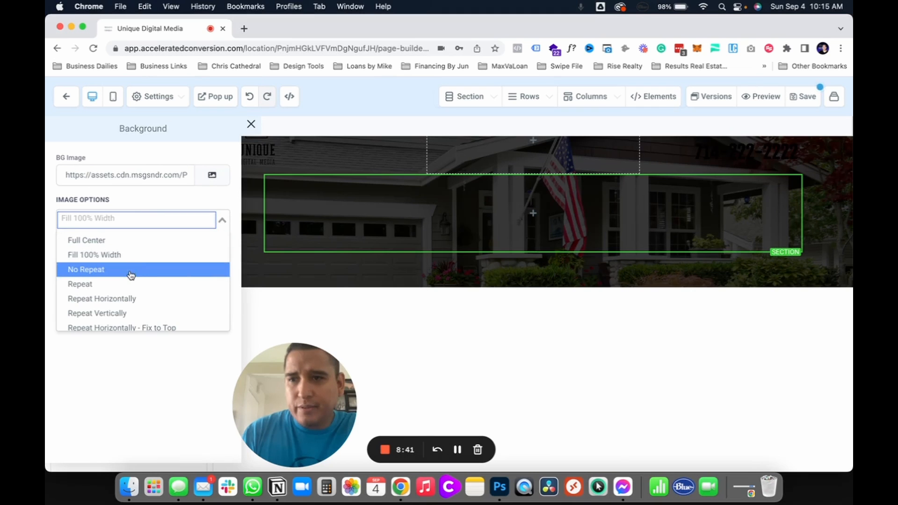
left_click(130, 269)
left_click(135, 219)
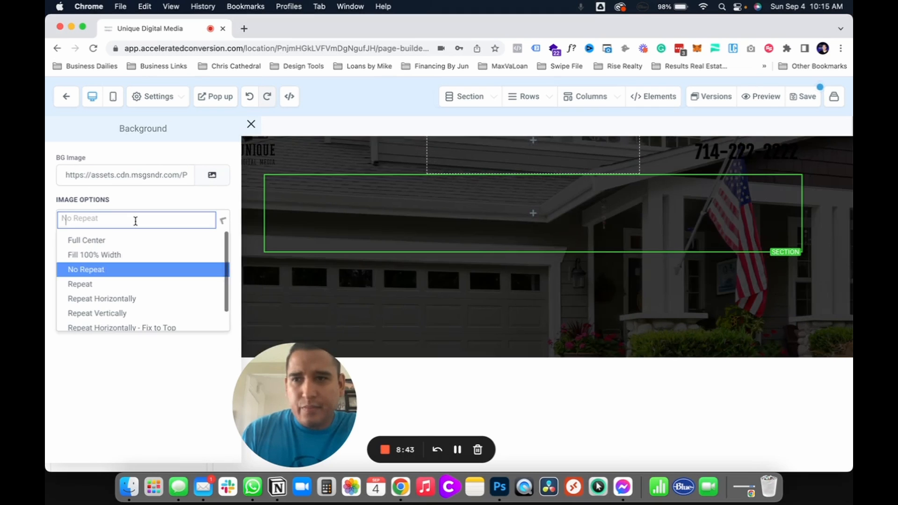
left_click(125, 240)
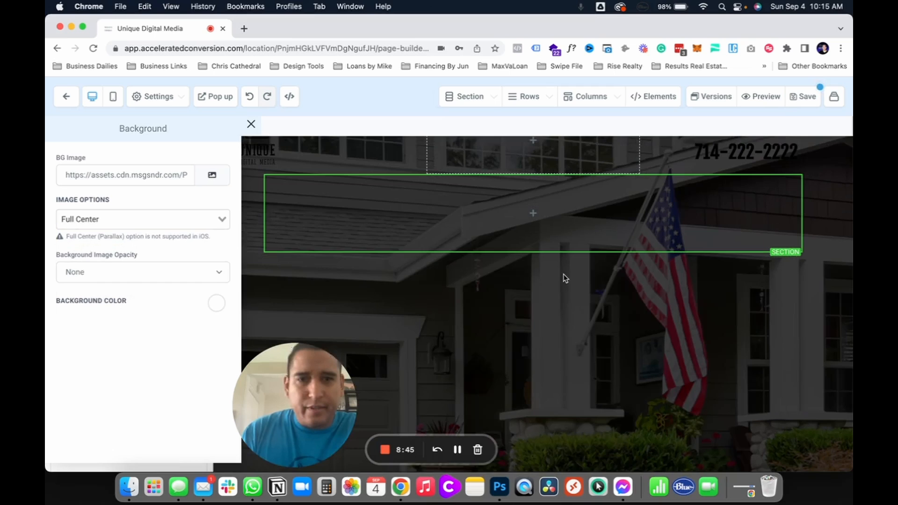
scroll(565, 279, "up", 1)
scroll(564, 279, "down", 1)
scroll(565, 278, "up", 1)
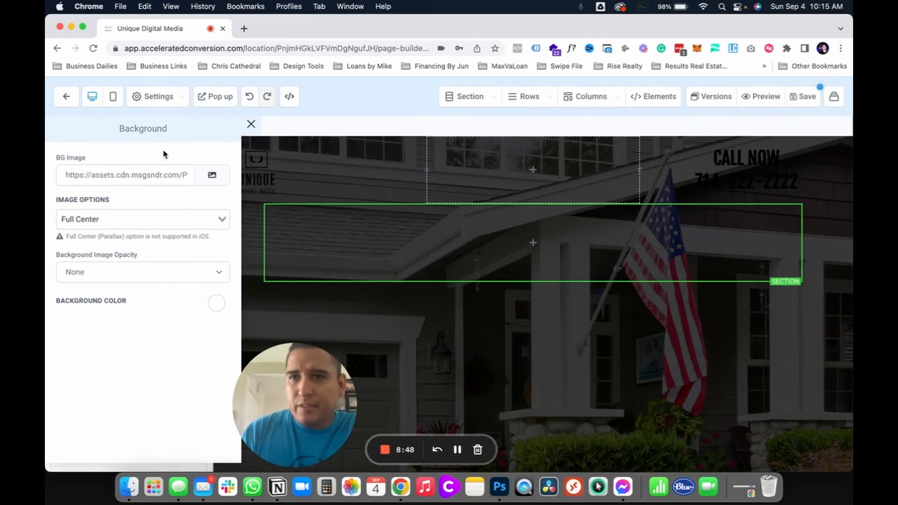
Step: Replace the page's background image URL with the link of the undarkened house photo from the media library, and close the background settings
left_click(212, 175)
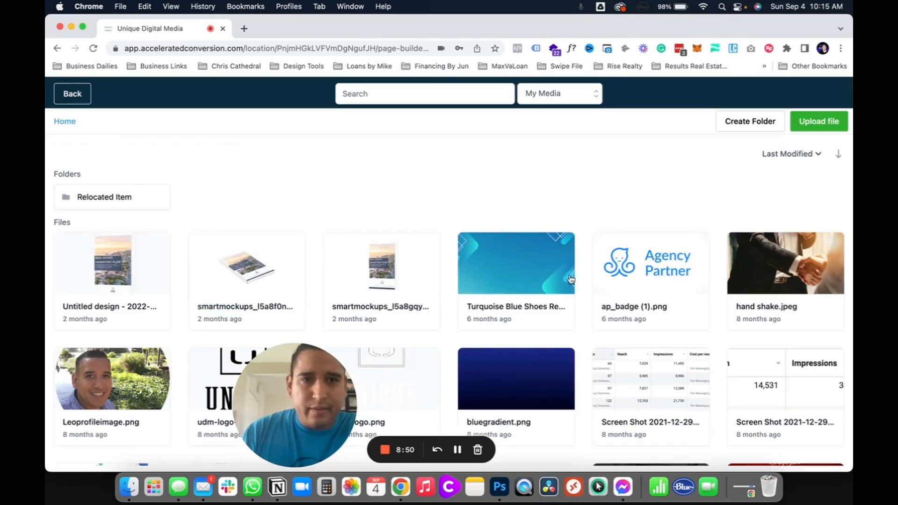
scroll(571, 279, "down", 10)
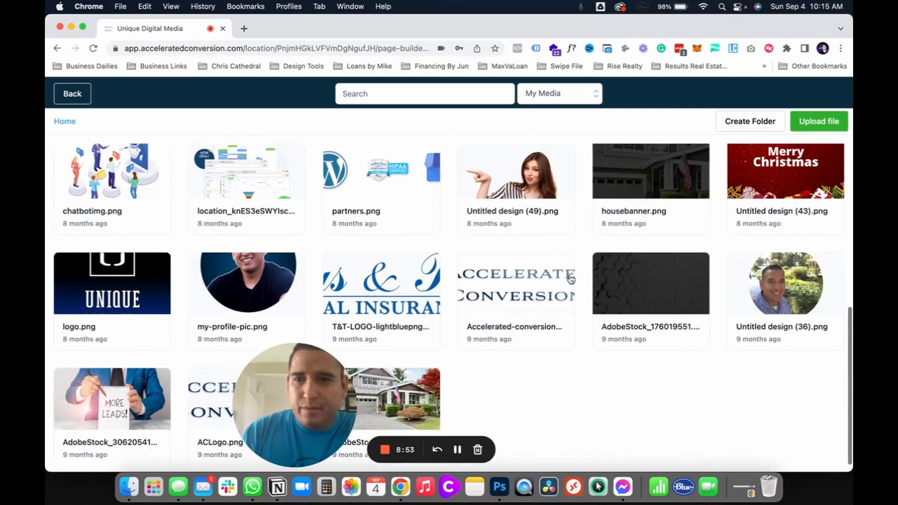
left_click(412, 406)
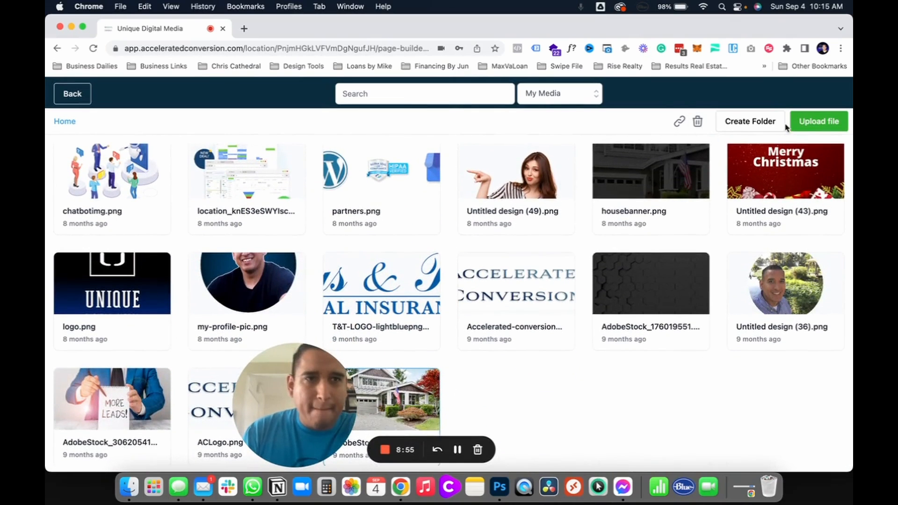
left_click(59, 94)
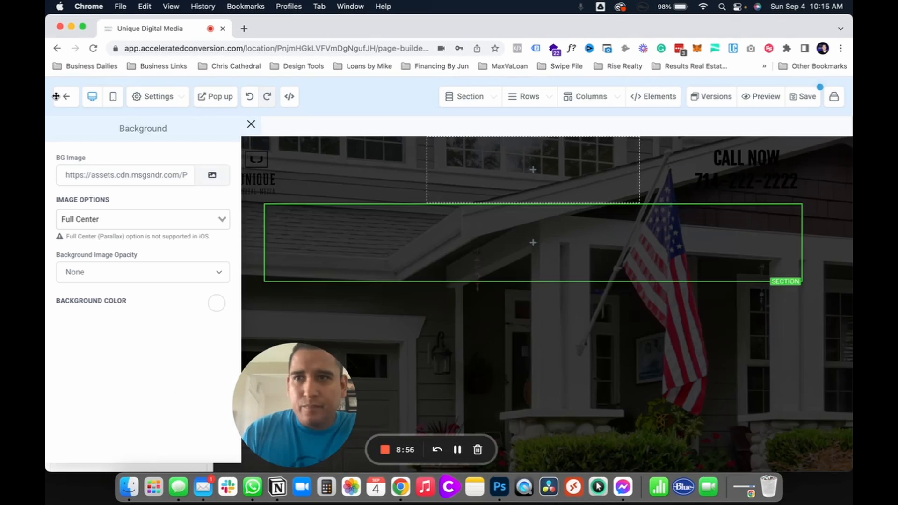
double_click(121, 176)
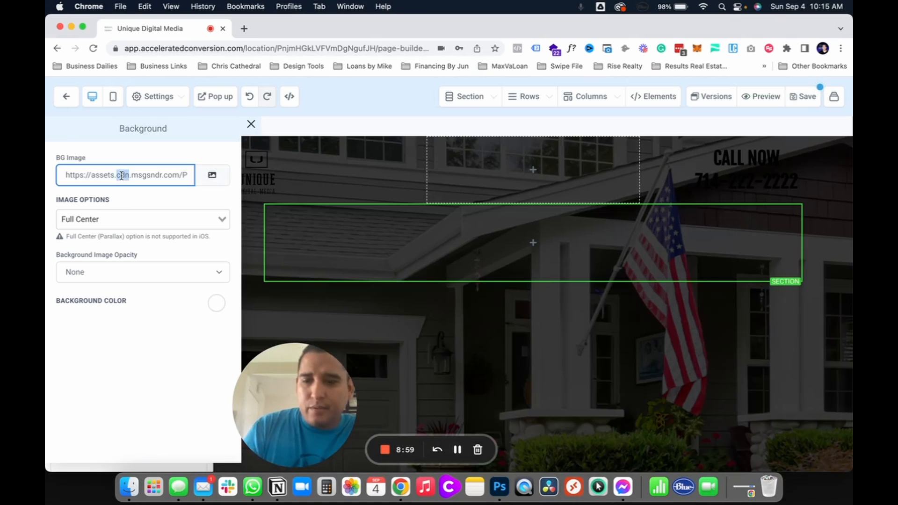
key("super+a")
key("super+v")
scroll(631, 390, "down", 1)
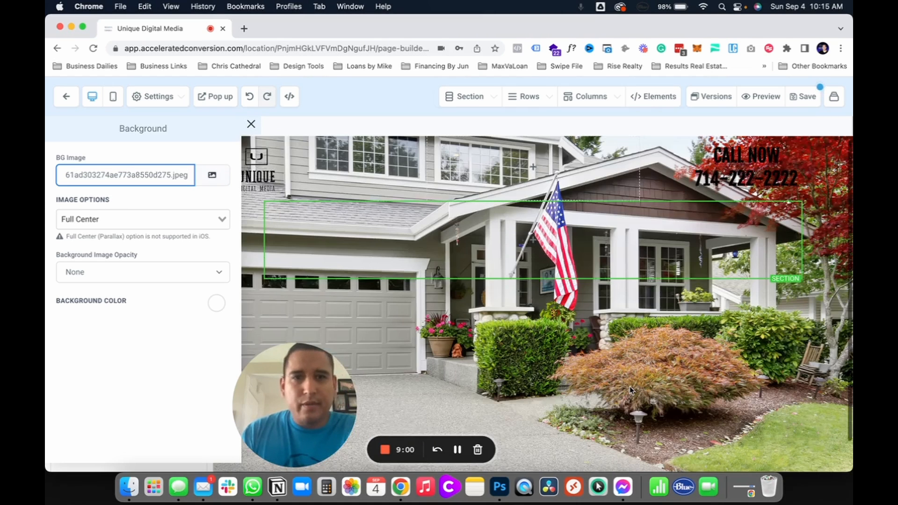
scroll(631, 390, "down", 1)
scroll(631, 390, "up", 1)
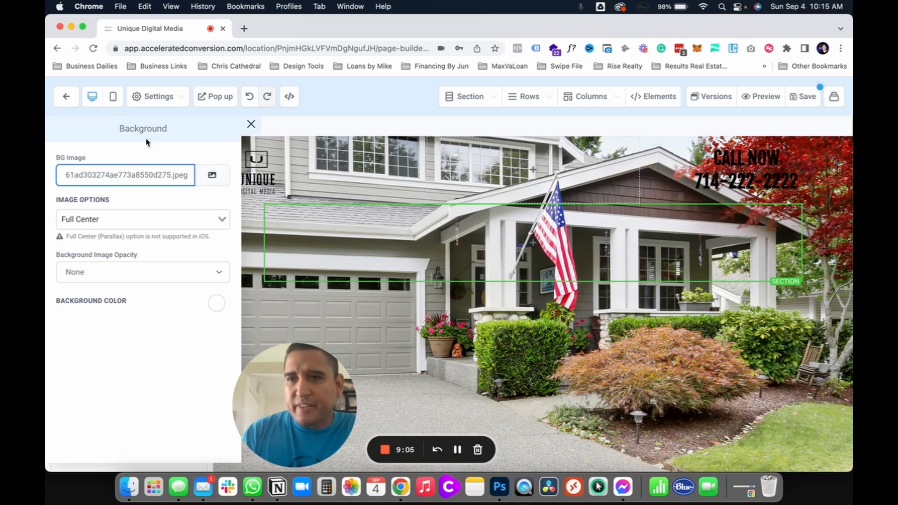
left_click(251, 124)
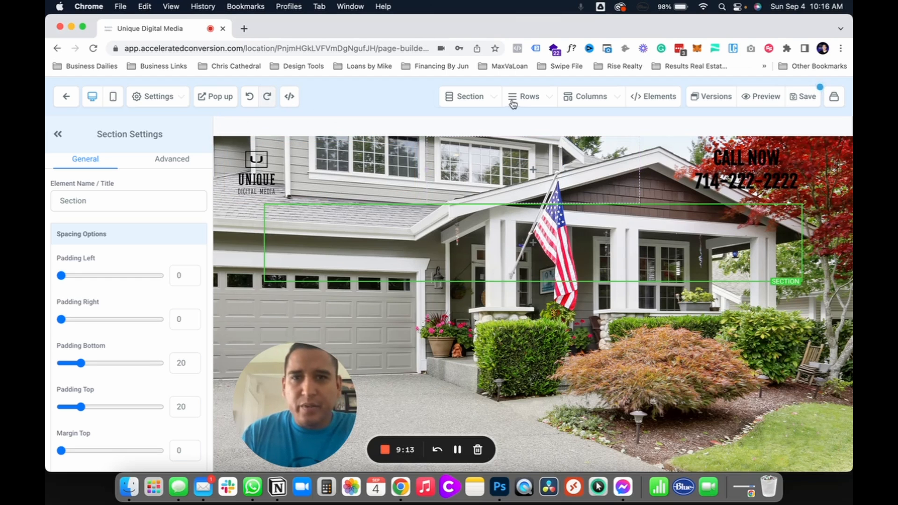
Step: Select the header section through the section manager and set its background color to white
left_click(460, 97)
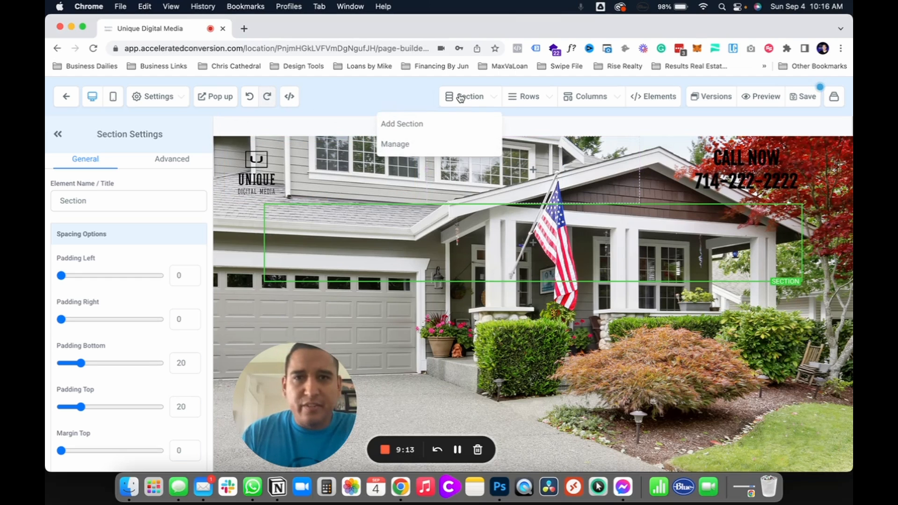
left_click(307, 140)
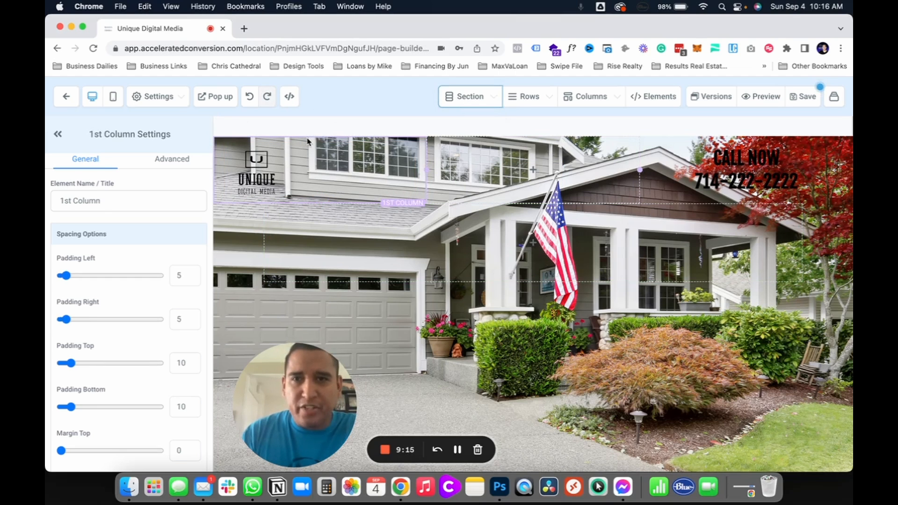
left_click(463, 98)
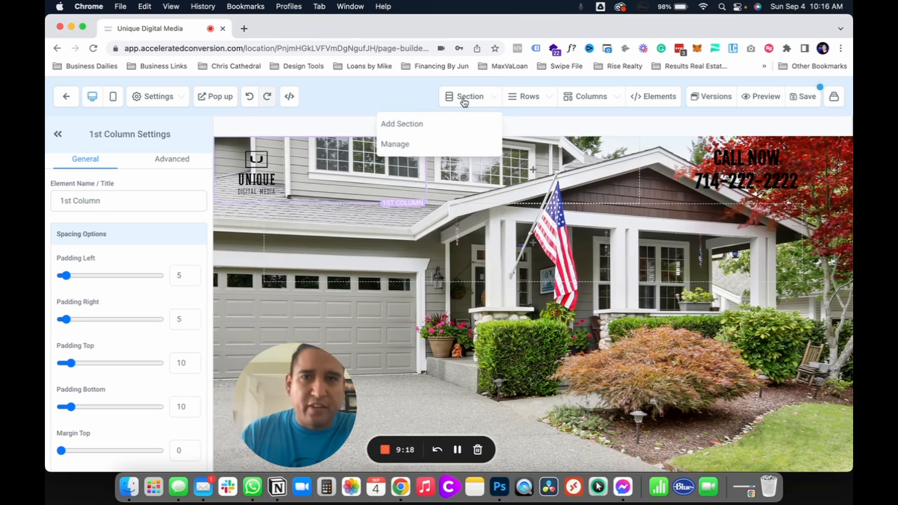
left_click(395, 145)
left_click(695, 170)
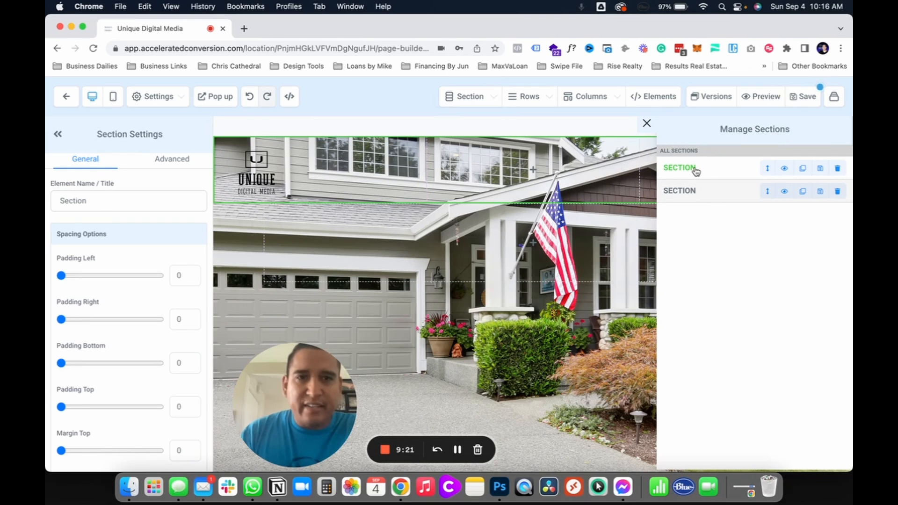
scroll(118, 200, "down", 5)
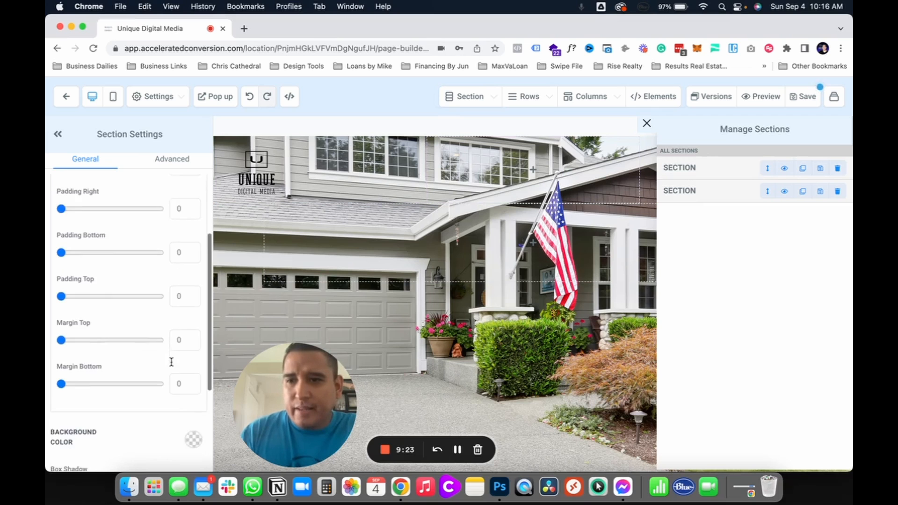
left_click(193, 404)
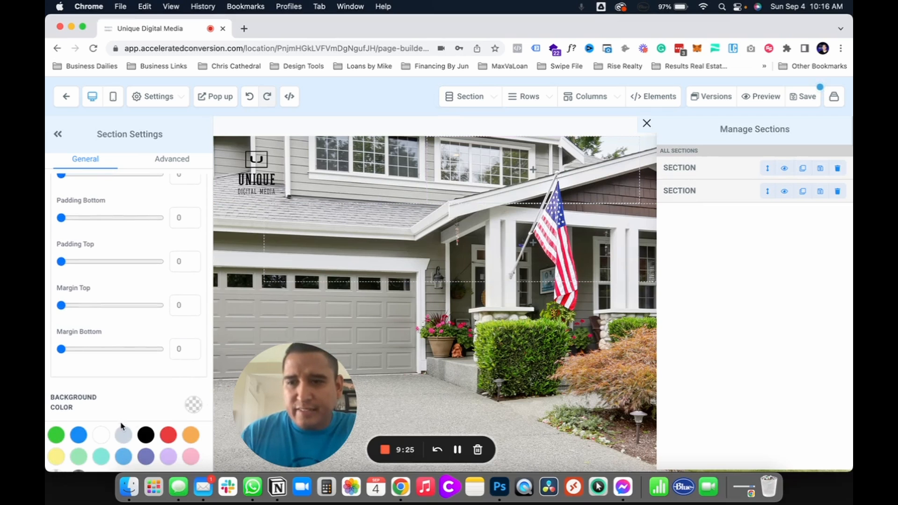
left_click(102, 440)
Step: Add a two-column row to the empty section below the header
left_click(603, 264)
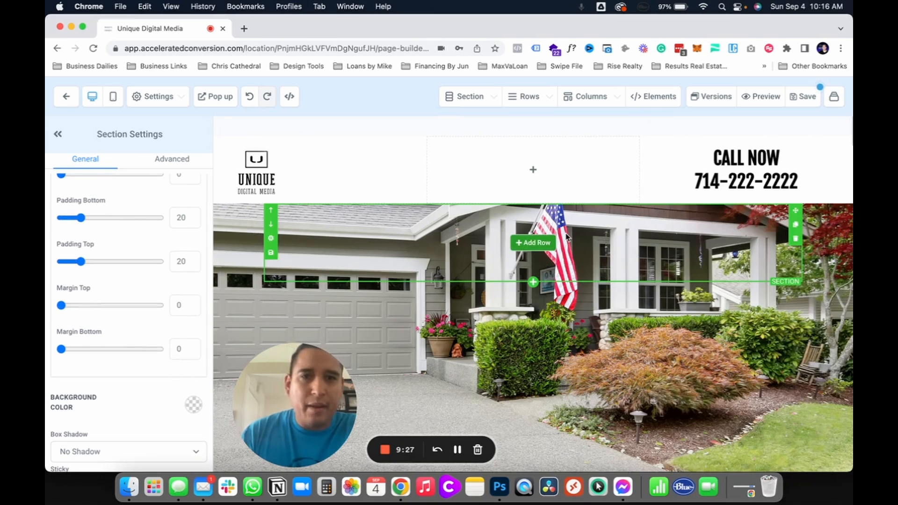
scroll(675, 378, "down", 1)
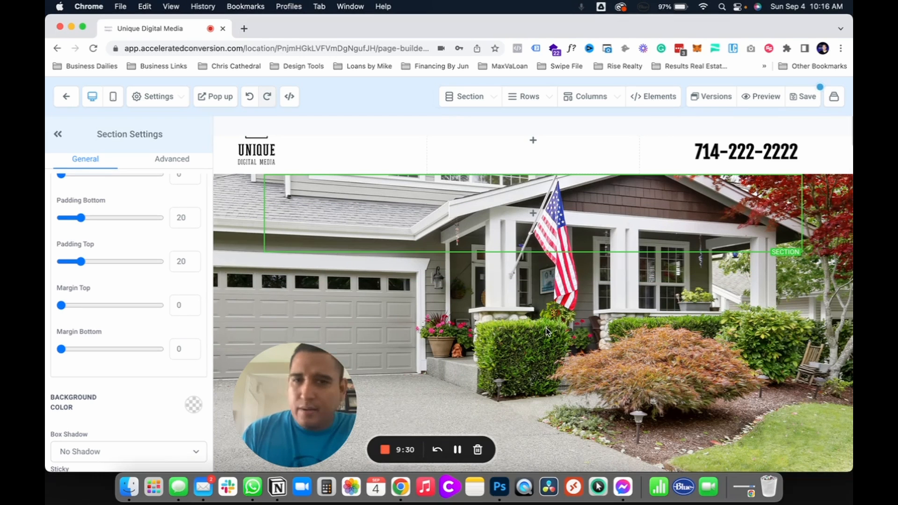
scroll(546, 331, "up", 1)
scroll(515, 197, "down", 1)
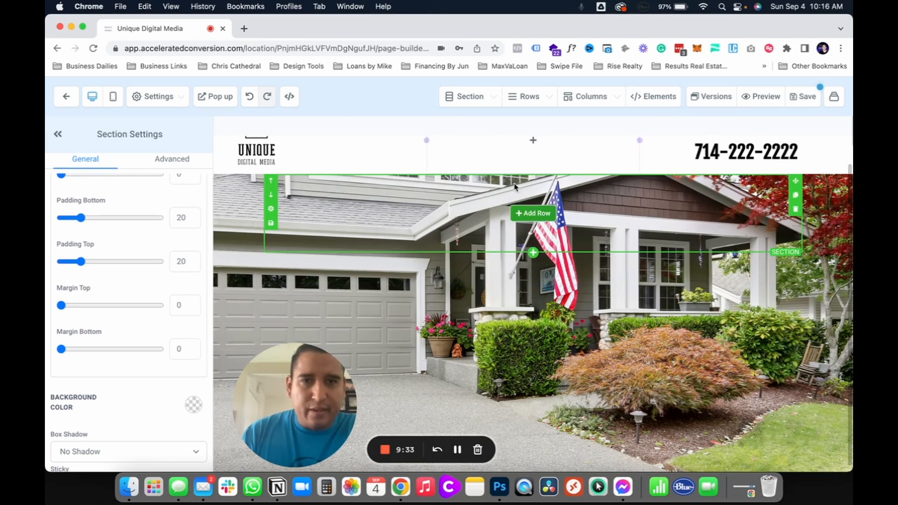
left_click(536, 214)
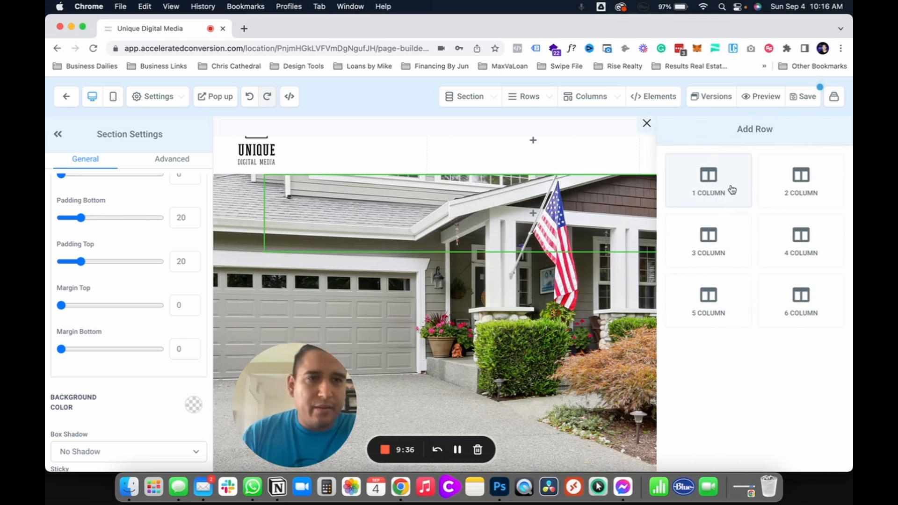
left_click(801, 191)
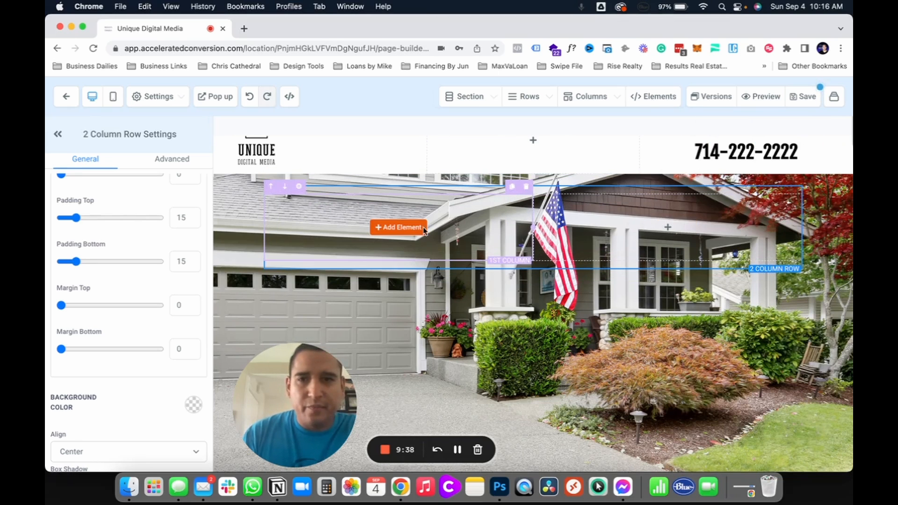
Step: Add a headline element to the new row's first column and an image element to its second column
left_click(382, 230)
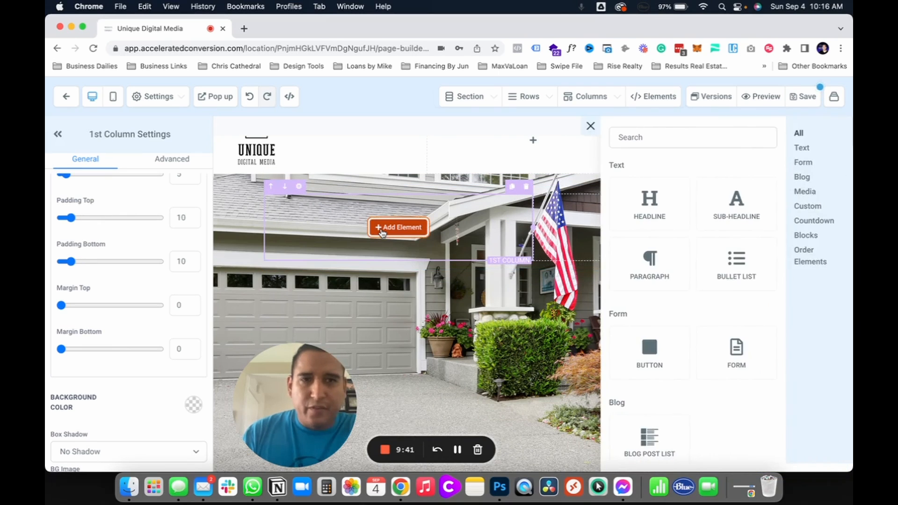
left_click(677, 199)
left_click(686, 222)
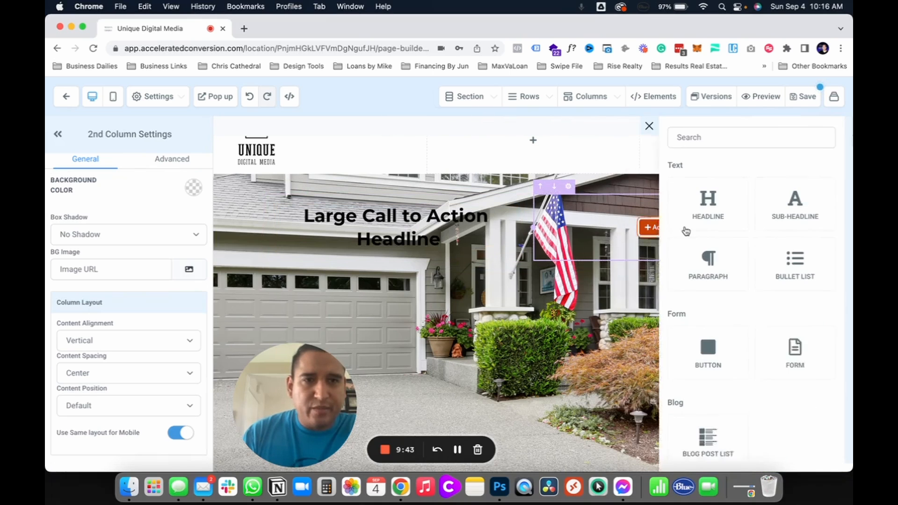
scroll(666, 384, "down", 3)
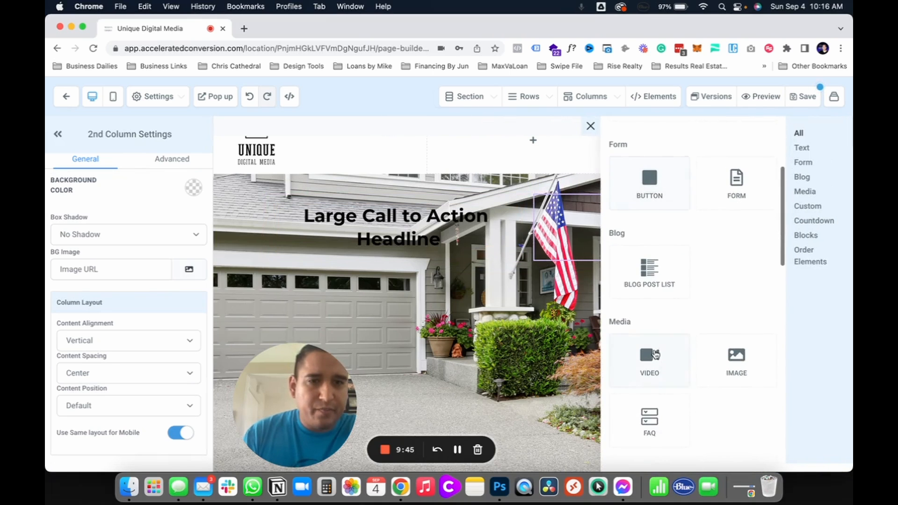
left_click(735, 358)
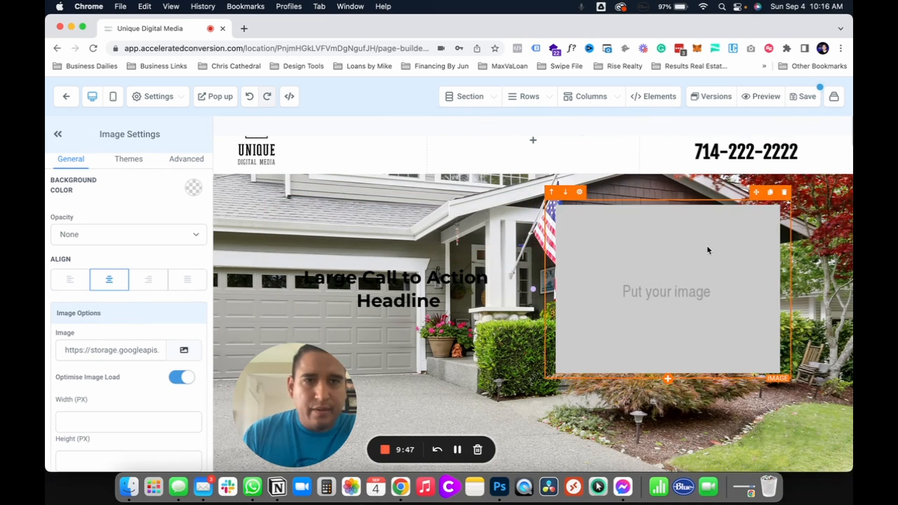
Step: Copy the link of the round profile photo from the media library and paste it as the image element's URL
left_click(183, 350)
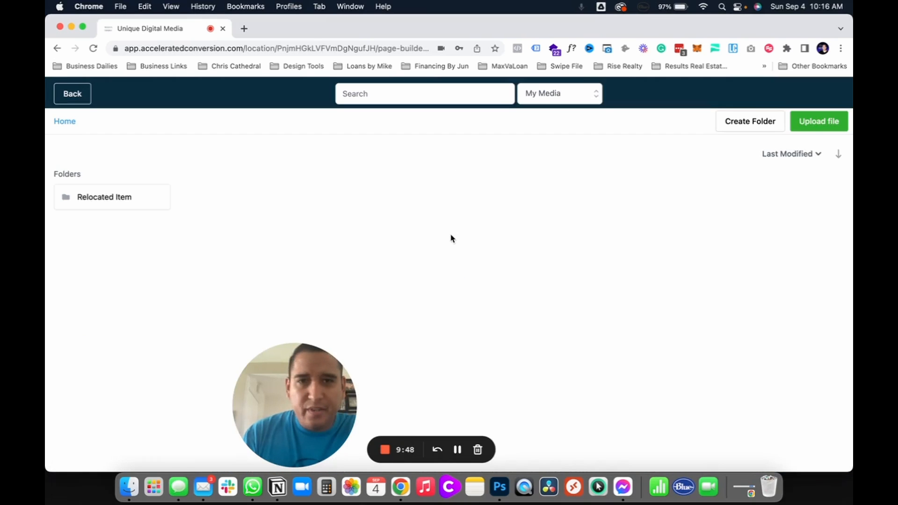
scroll(197, 217, "down", 5)
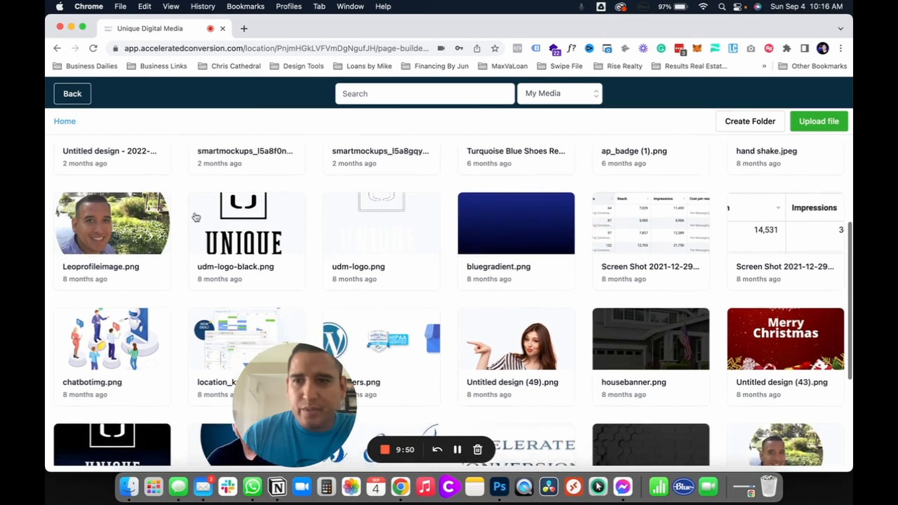
left_click(133, 217)
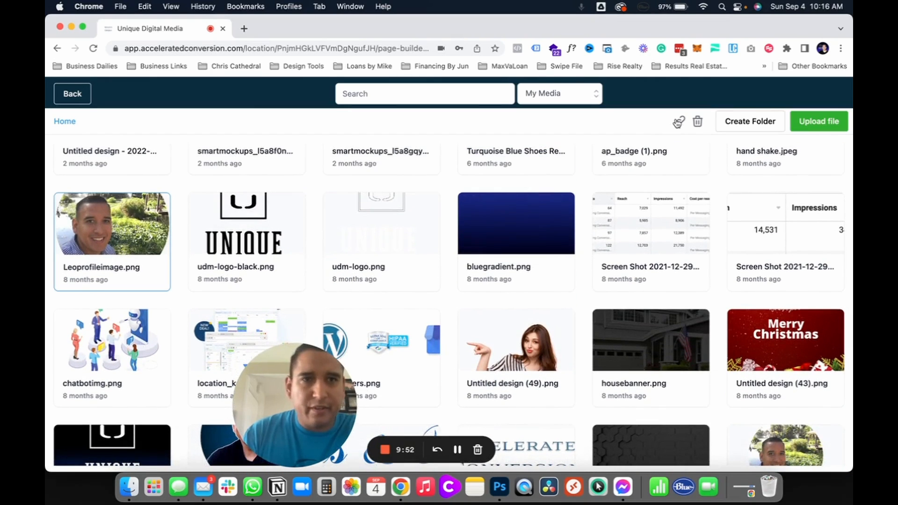
left_click(73, 100)
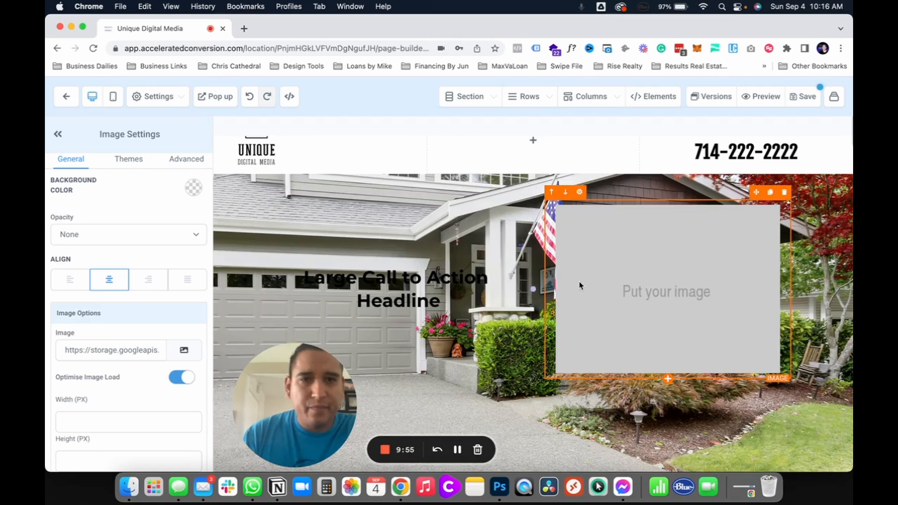
triple_click(103, 351)
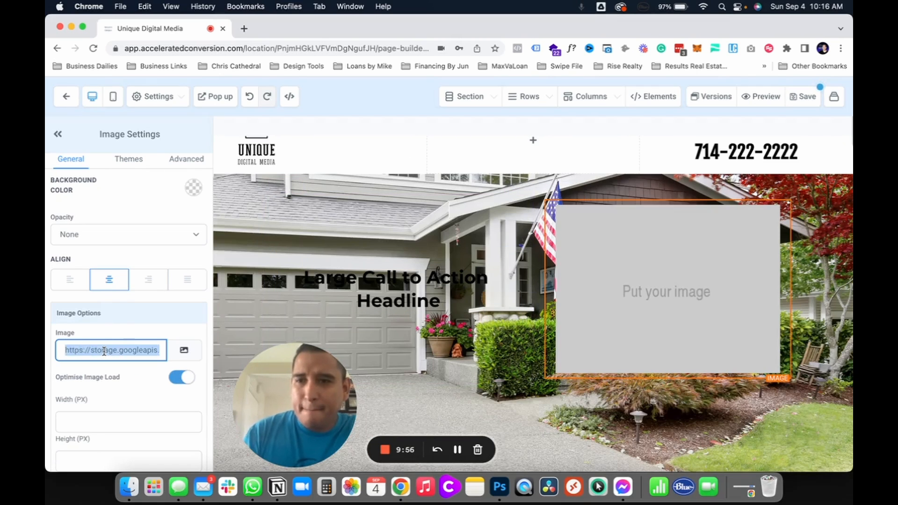
key("super+v")
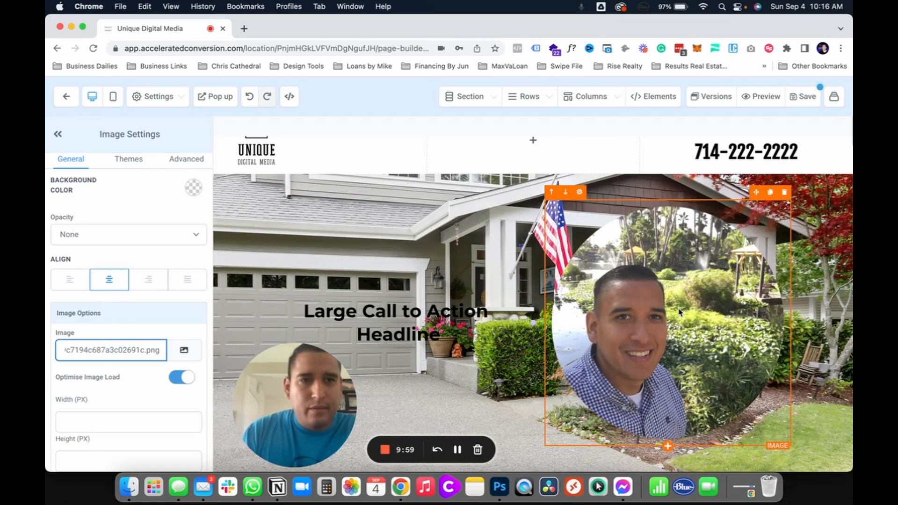
Step: Set the profile photo element's background color to white
scroll(680, 312, "down", 1)
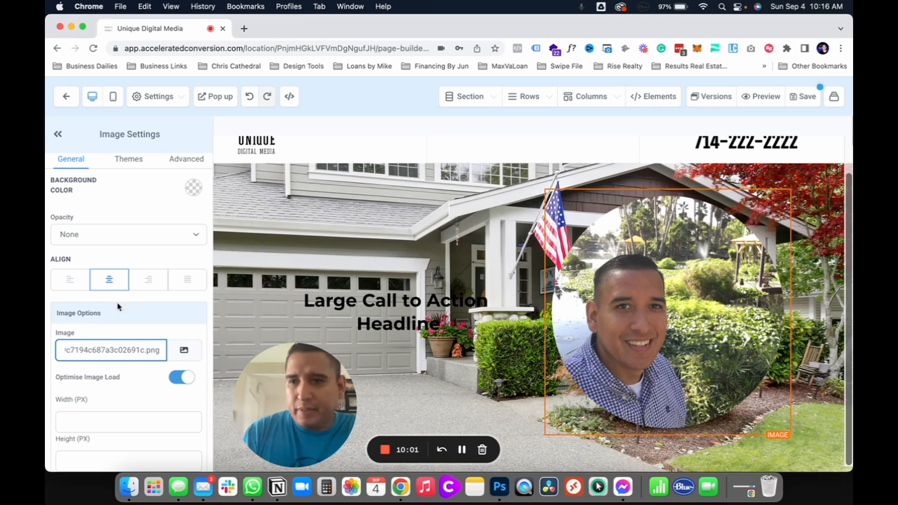
scroll(149, 410, "down", 3)
scroll(84, 298, "up", 5)
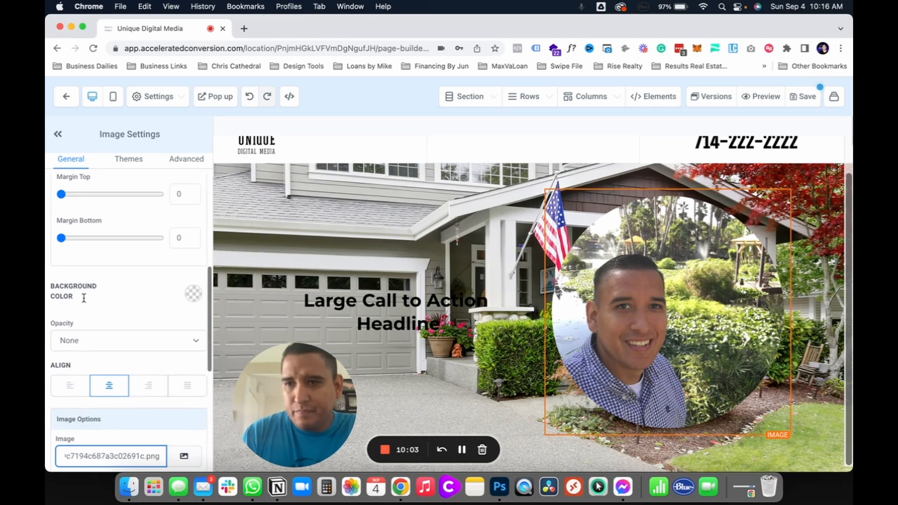
left_click(185, 291)
left_click(187, 291)
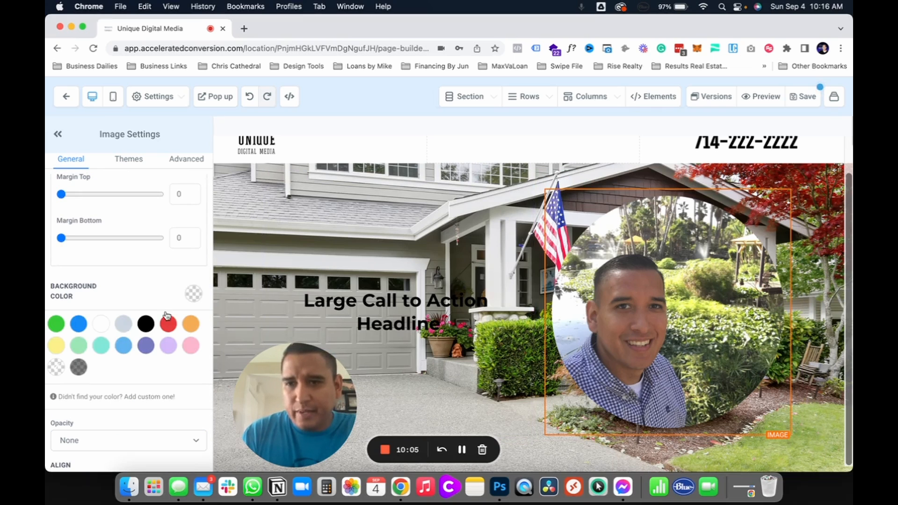
left_click(101, 323)
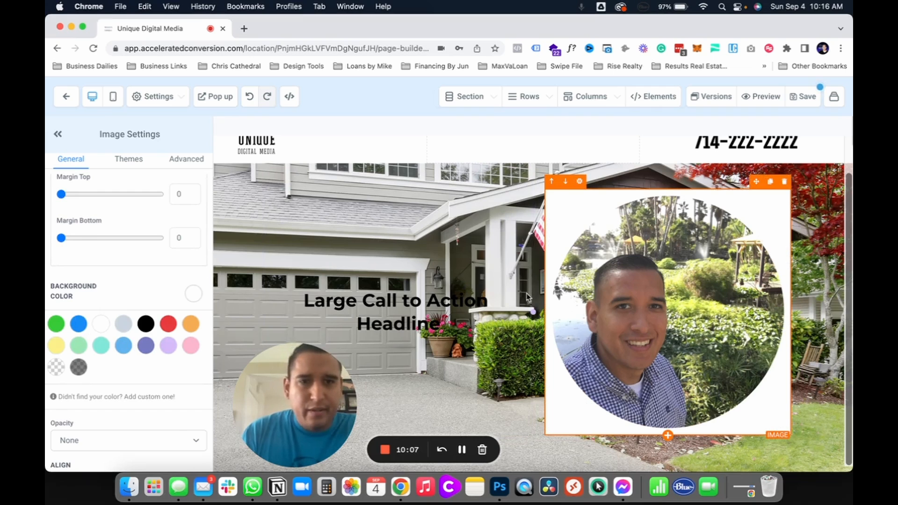
left_click(478, 290)
triple_click(454, 310)
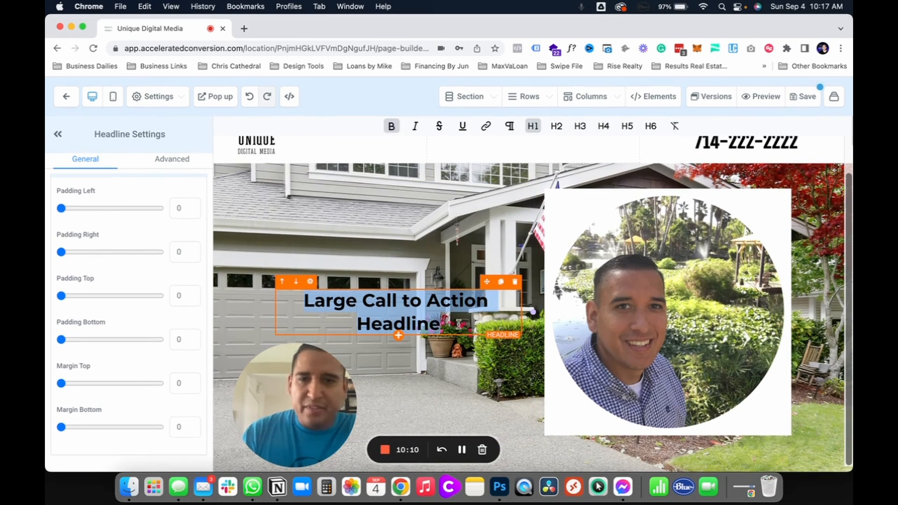
left_click(459, 323)
triple_click(459, 322)
left_click(606, 300)
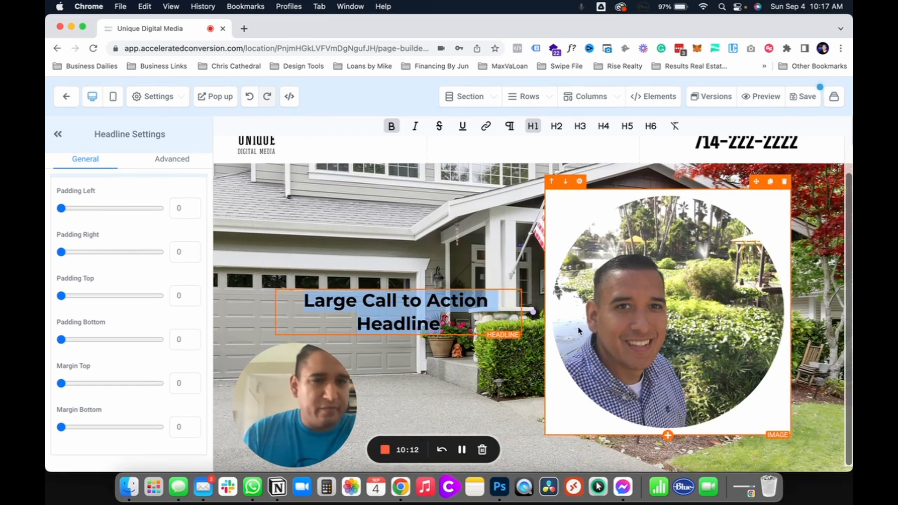
left_click(394, 309)
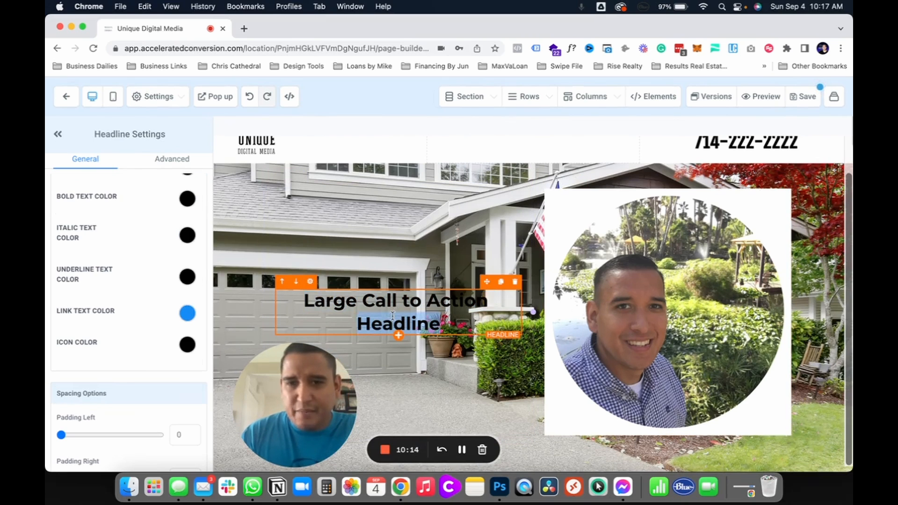
left_click(380, 219)
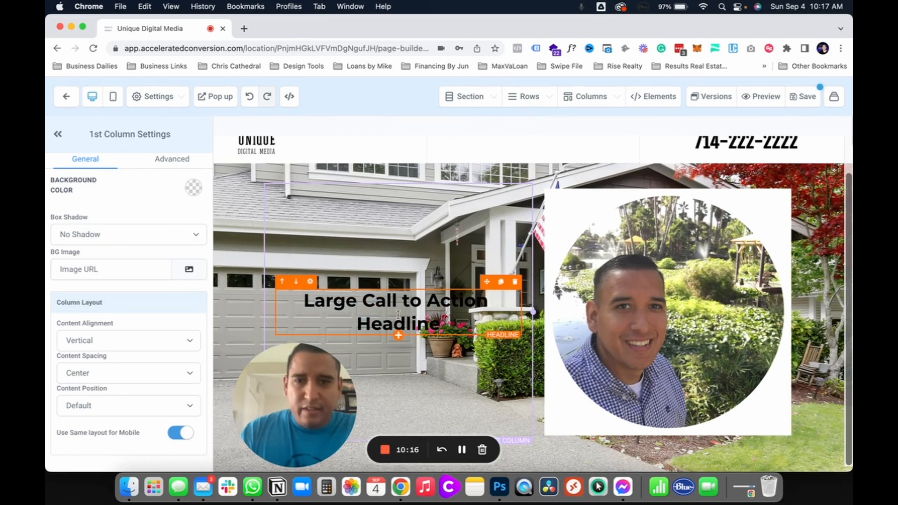
triple_click(399, 320)
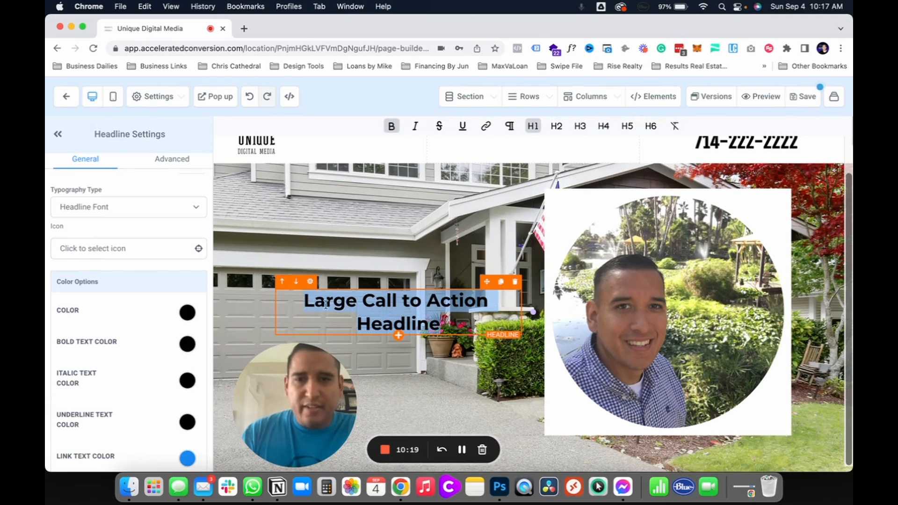
left_click(344, 237)
double_click(379, 300)
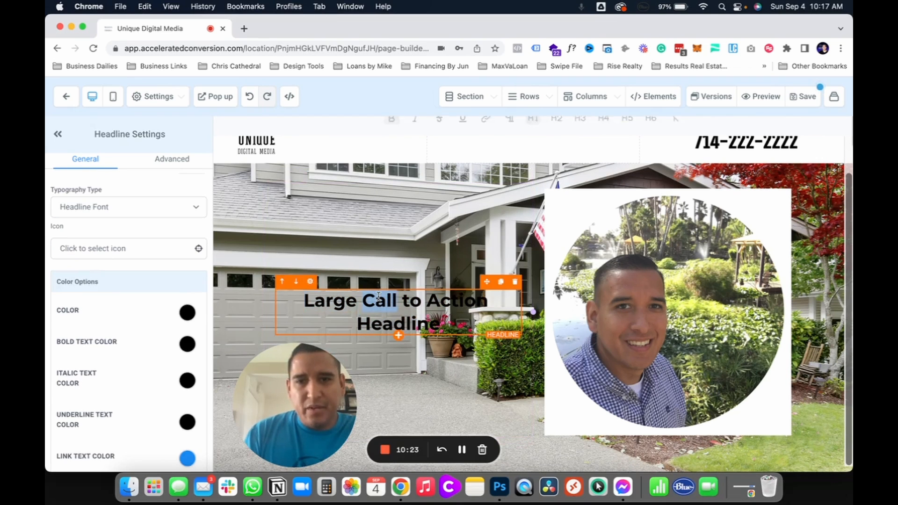
left_click(358, 219)
scroll(381, 286, "up", 1)
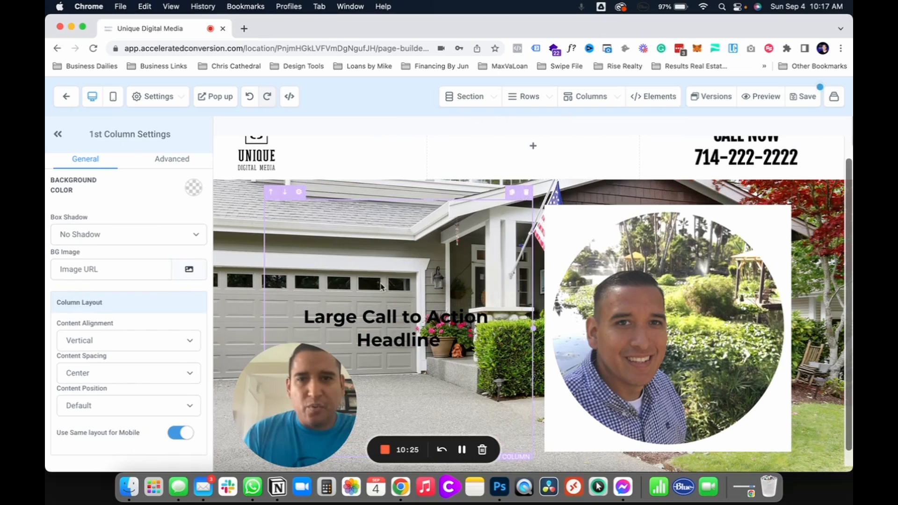
left_click(376, 316)
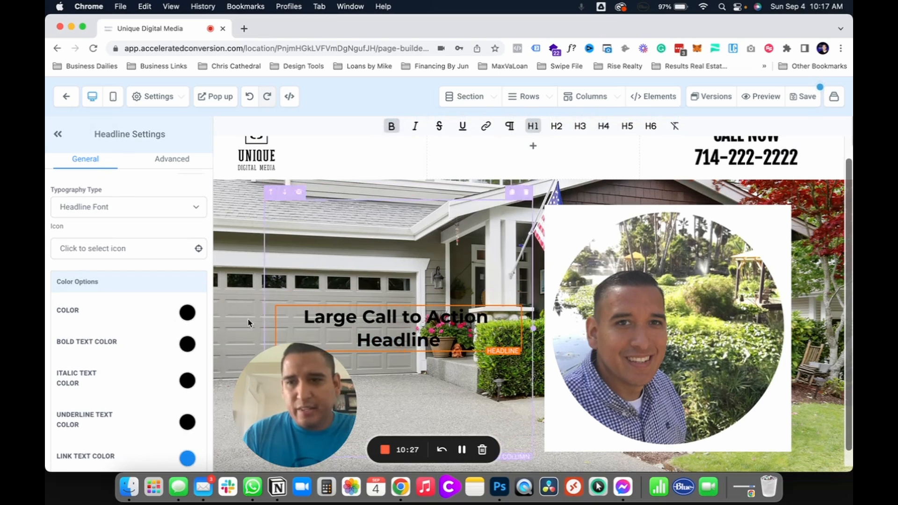
scroll(141, 317, "down", 10)
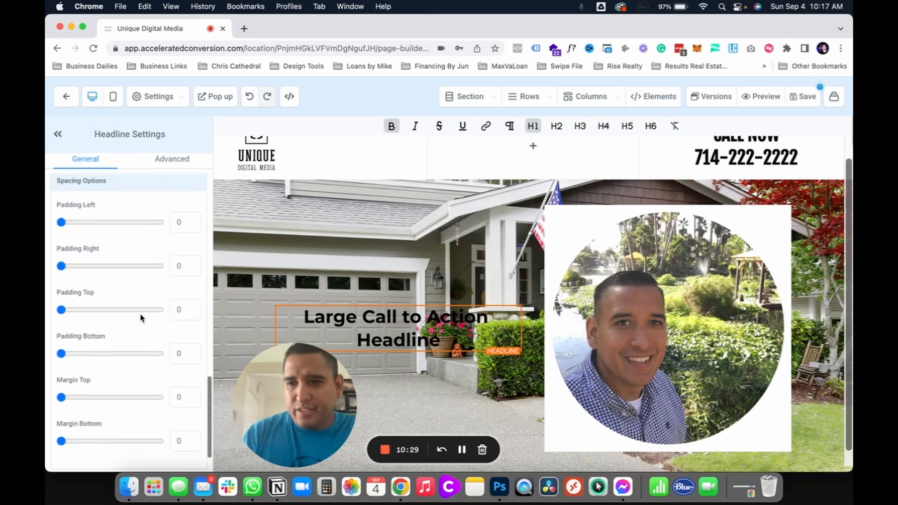
left_click(180, 157)
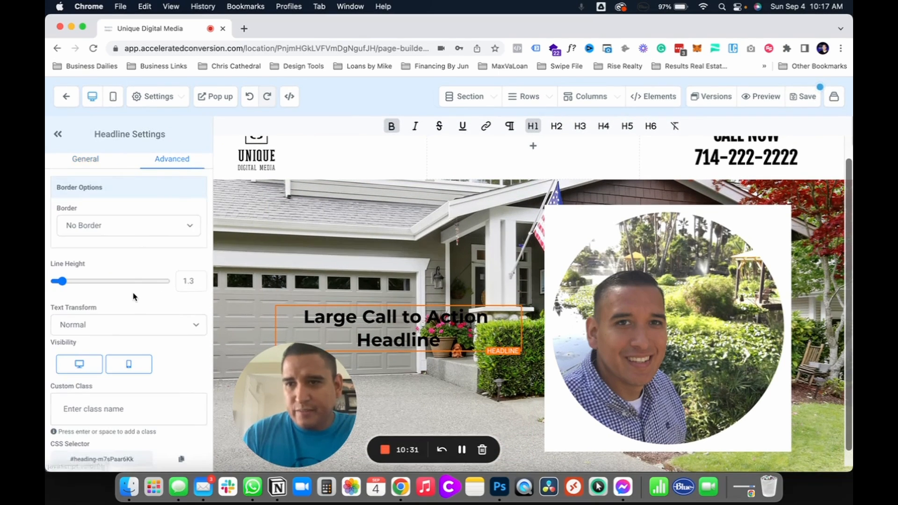
Step: Set the content spacing of the headline's column to Left in its column layout
left_click(321, 287)
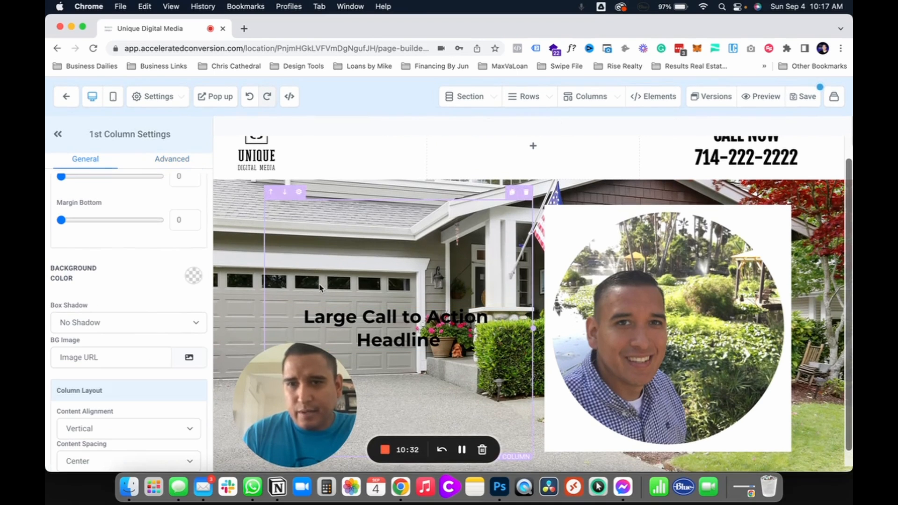
scroll(124, 354, "down", 2)
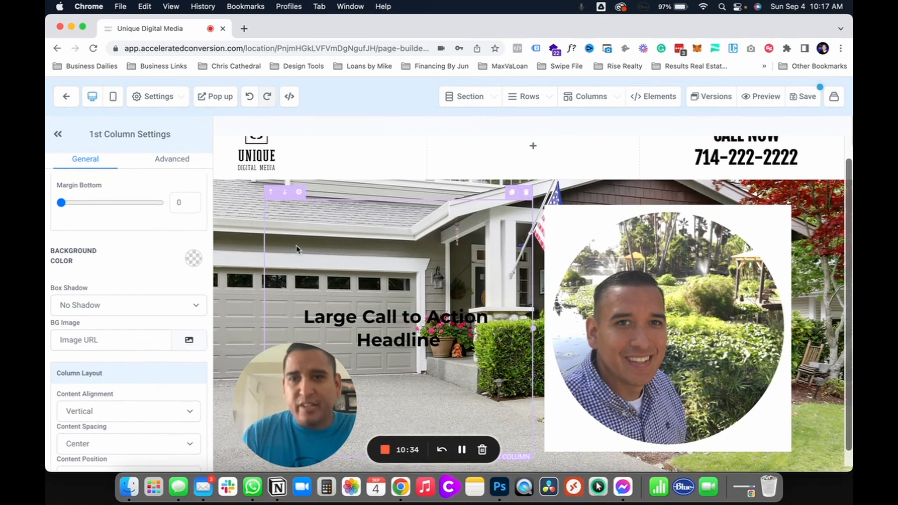
scroll(145, 386, "down", 3)
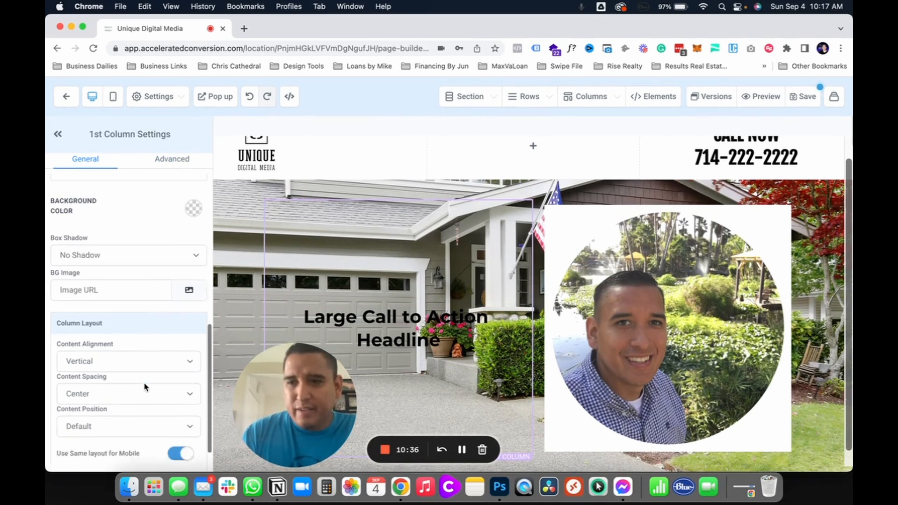
scroll(145, 386, "down", 1)
left_click(108, 377)
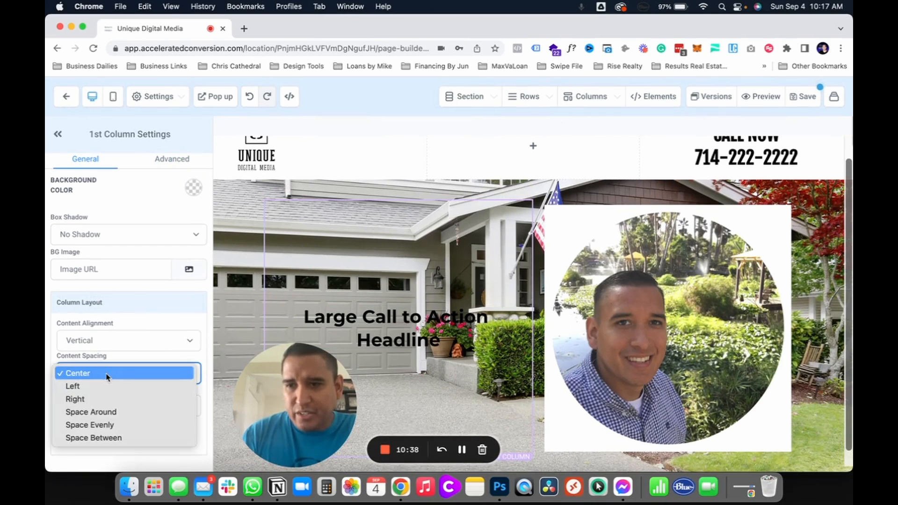
left_click(91, 386)
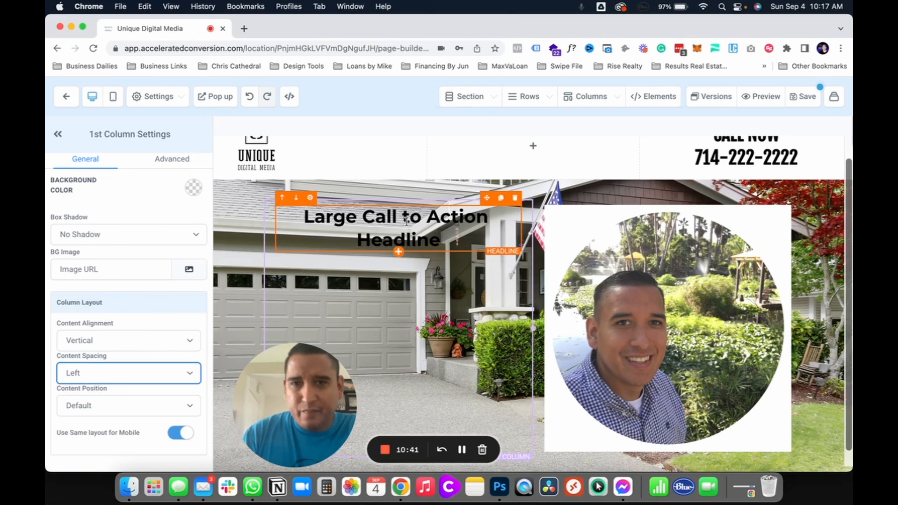
Step: Left-align the headline text and set its desktop font size to 83
scroll(93, 280, "up", 10)
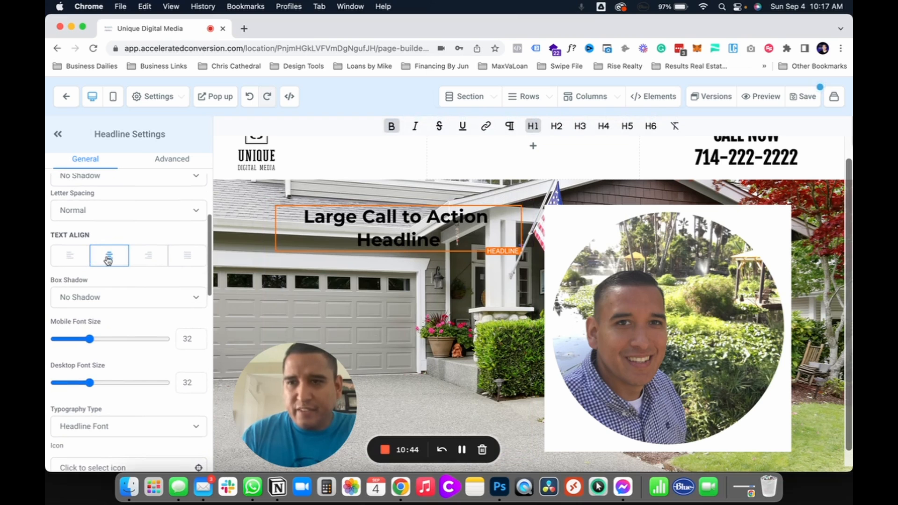
left_click(72, 257)
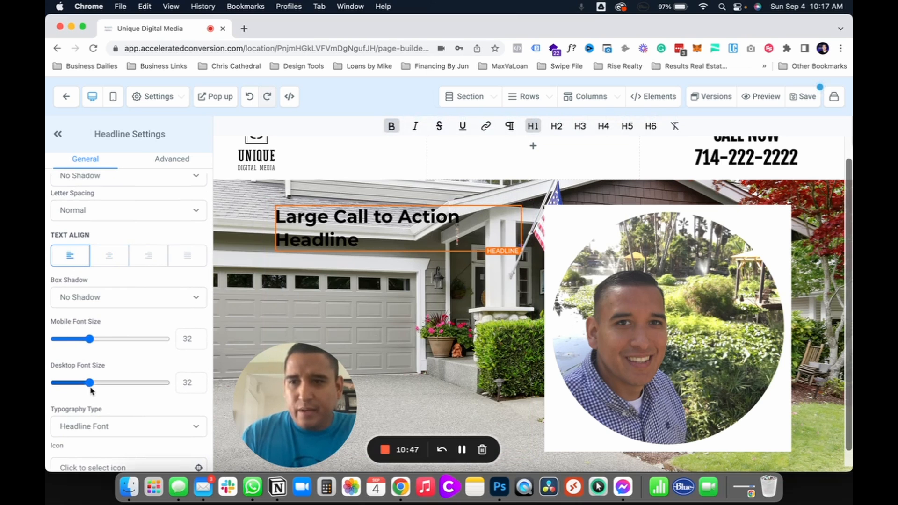
left_click_drag(88, 386, 146, 399)
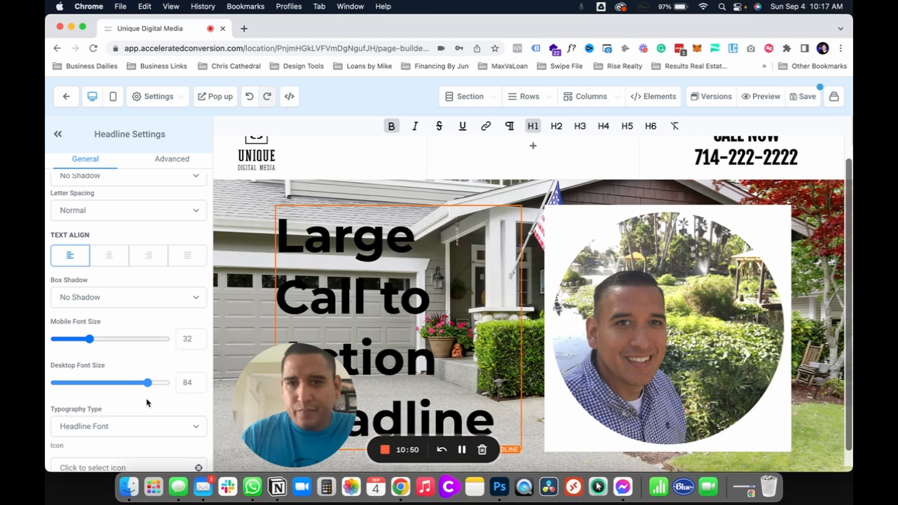
Step: Replace the headline's placeholder text with "DISCOVER HOW TO SELL!"
triple_click(395, 287)
type("DISCOVER")
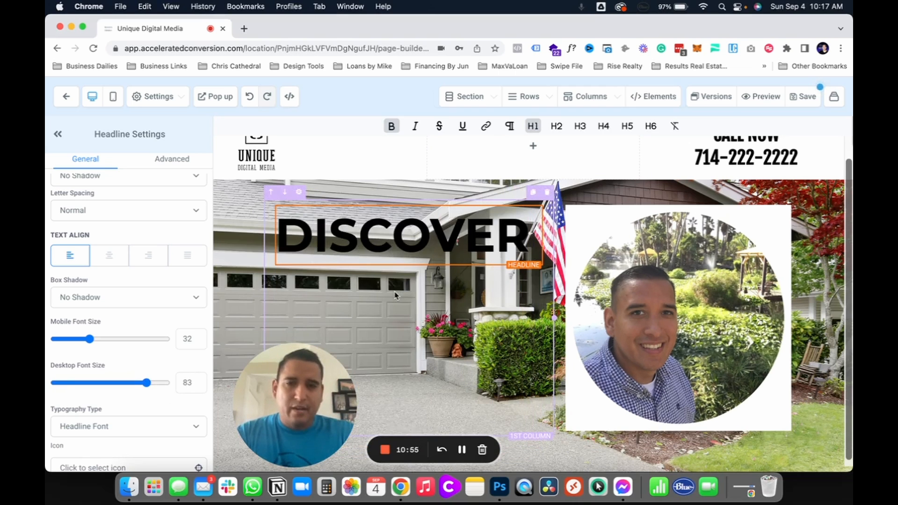
type(" HOW TO SAE")
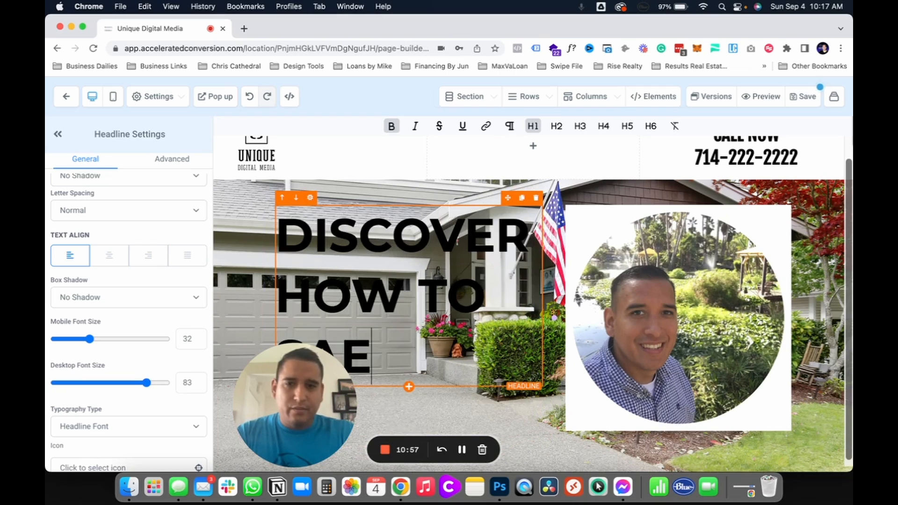
key("BackSpace")
key("BackSpace")
type("ELL ")
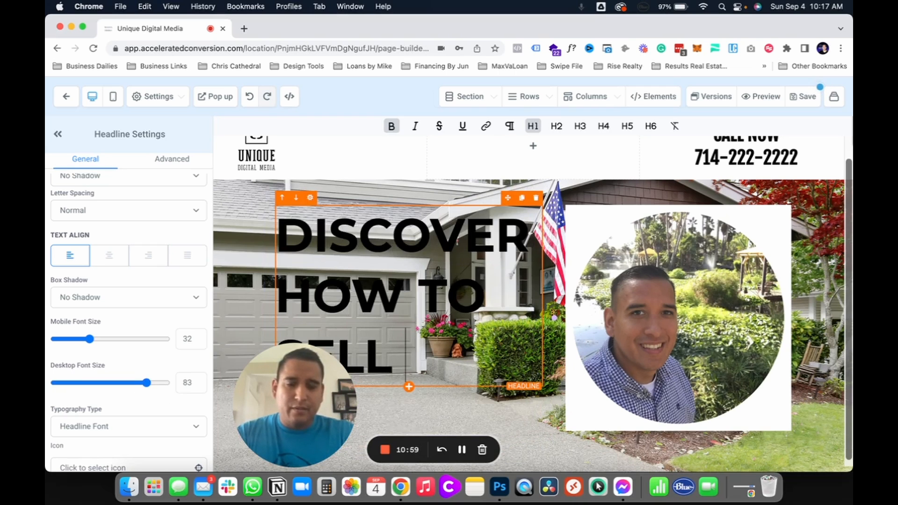
type("!")
key("BackSpace")
key("BackSpace")
type("!")
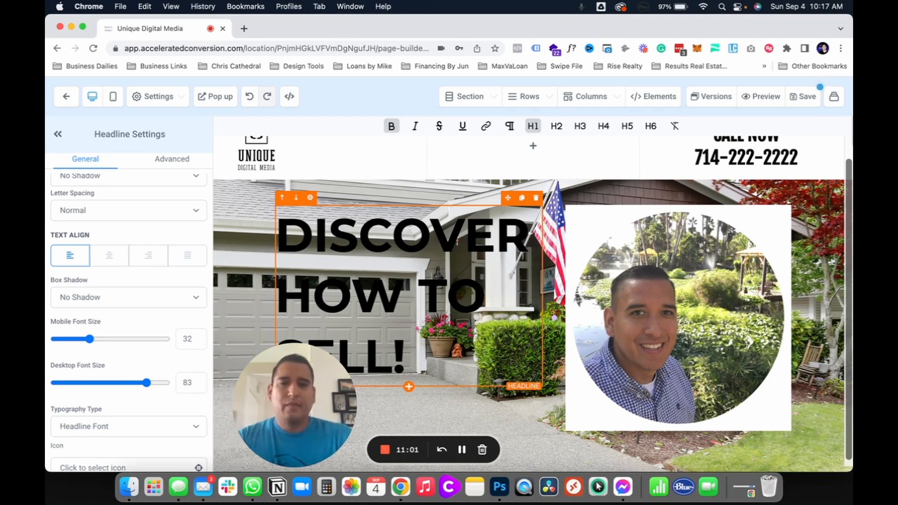
Step: Set the page background image opacity to Half Fade and close the background settings
scroll(170, 375, "up", 5)
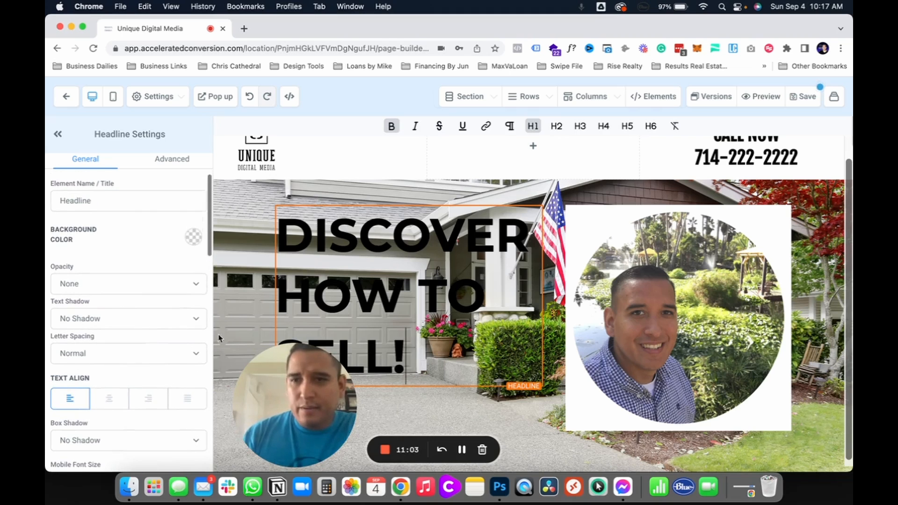
left_click(319, 293)
scroll(384, 225, "up", 2)
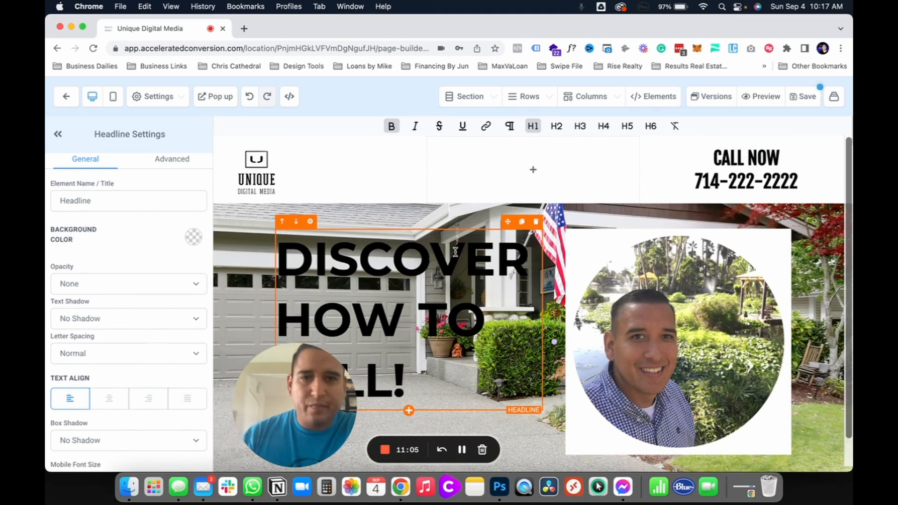
left_click(384, 225)
left_click(385, 215)
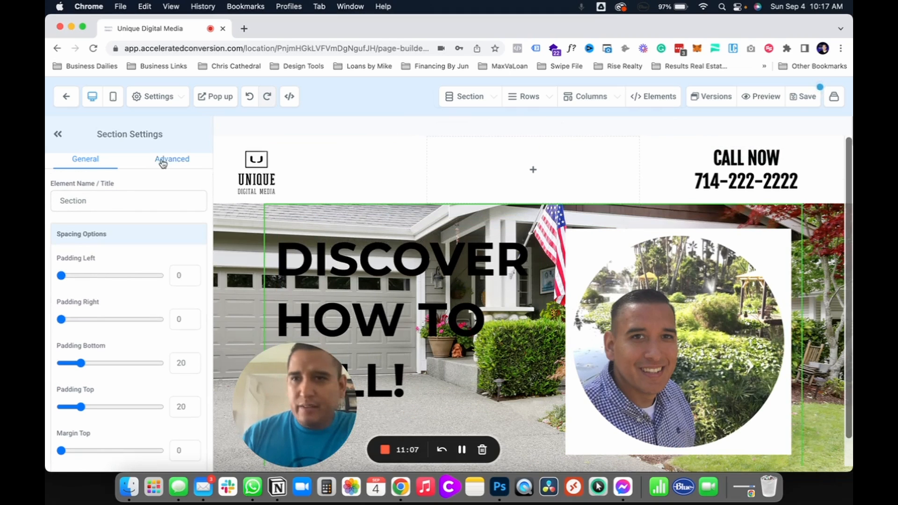
left_click(164, 104)
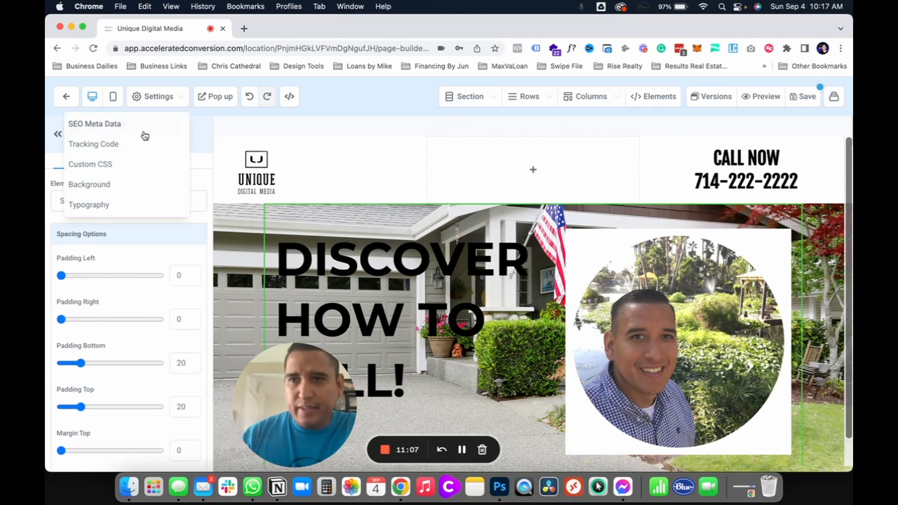
left_click(112, 192)
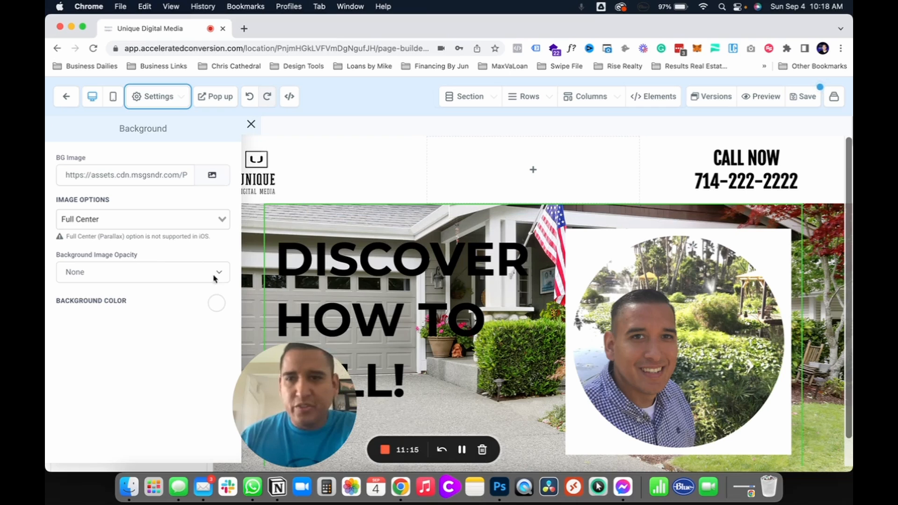
left_click(160, 270)
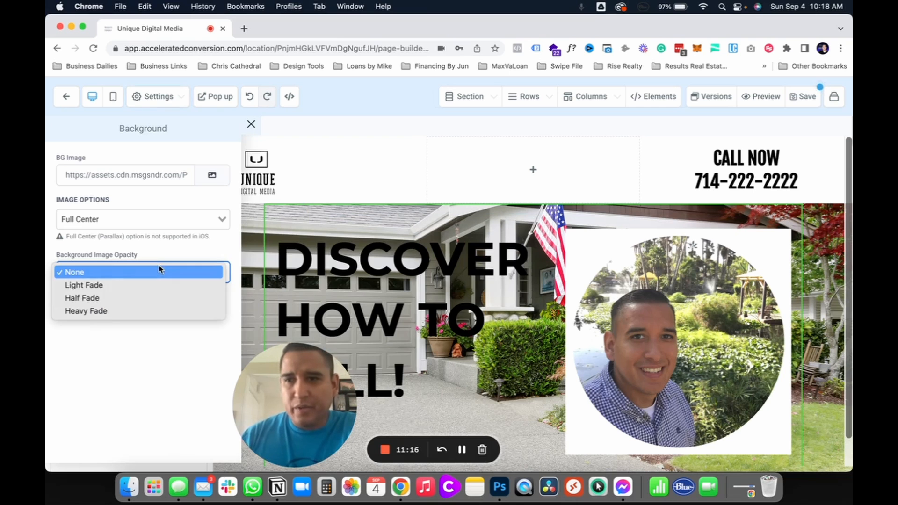
left_click(110, 288)
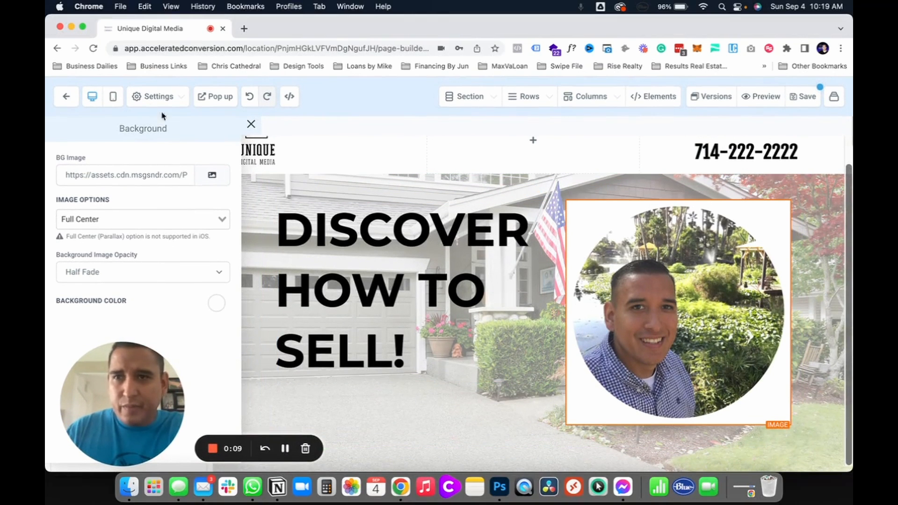
left_click(251, 124)
Step: Make the profile photo element's background color transparent
scroll(140, 262, "down", 10)
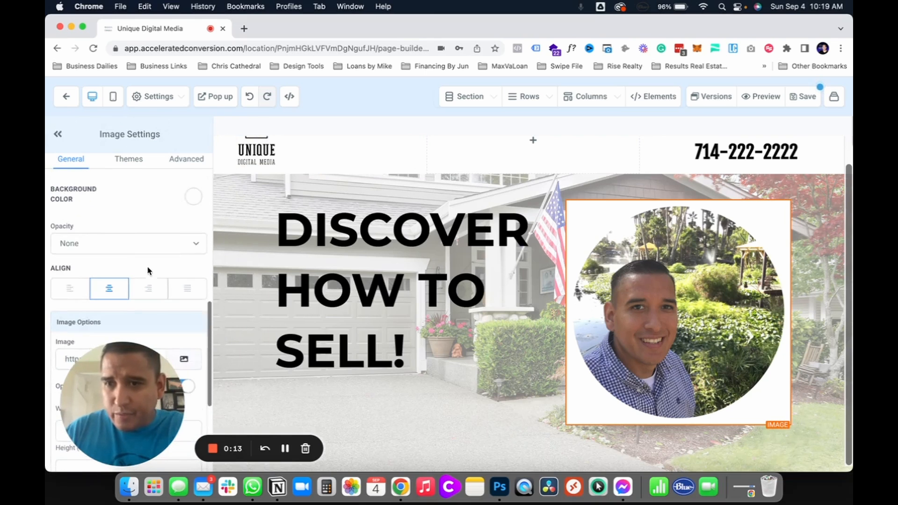
left_click(193, 196)
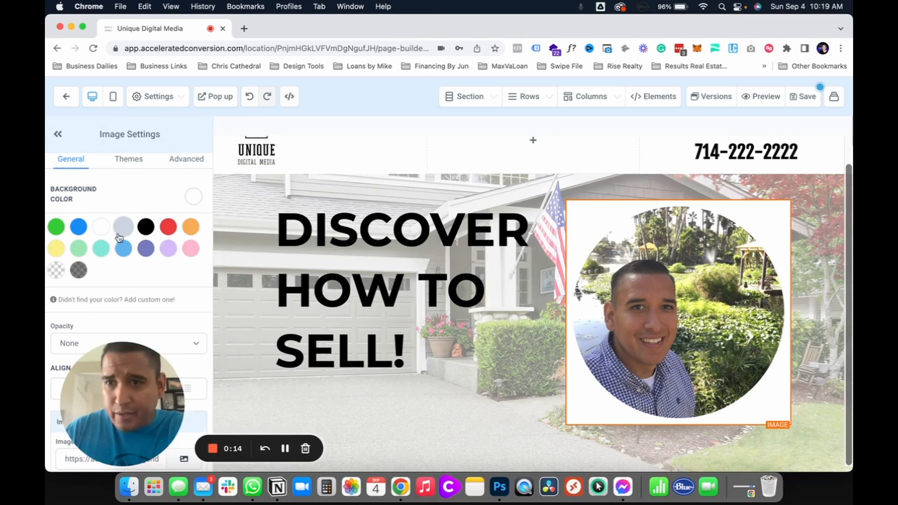
left_click(72, 273)
left_click(56, 270)
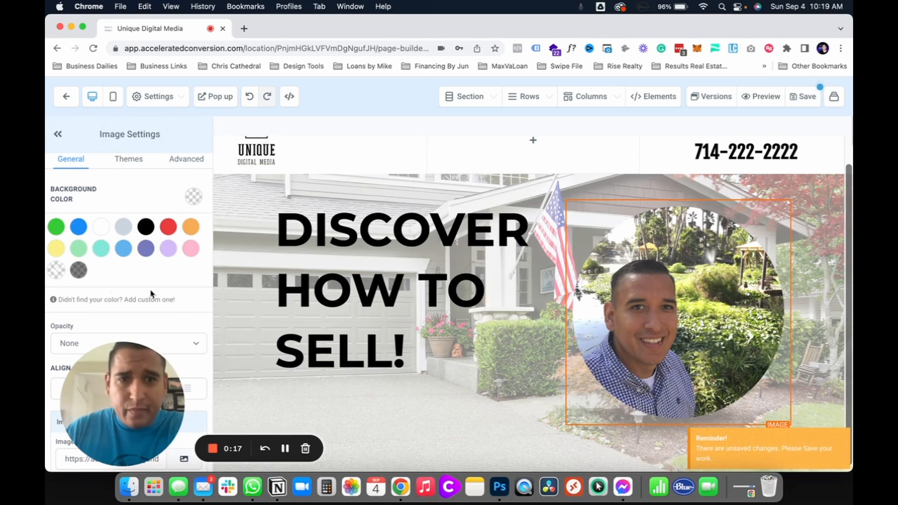
left_click(525, 377)
left_click(622, 337)
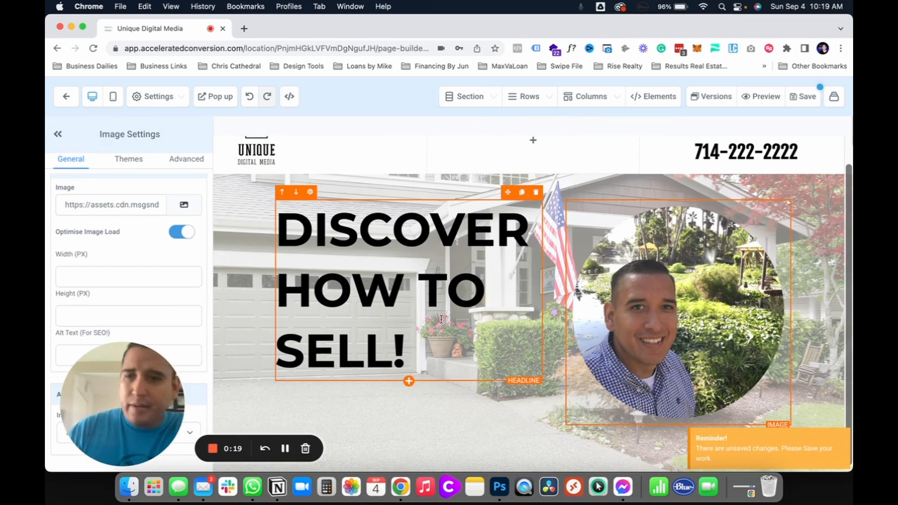
Step: Add a one-column row below the headline and photo row and place a button element in it
scroll(406, 312, "up", 1)
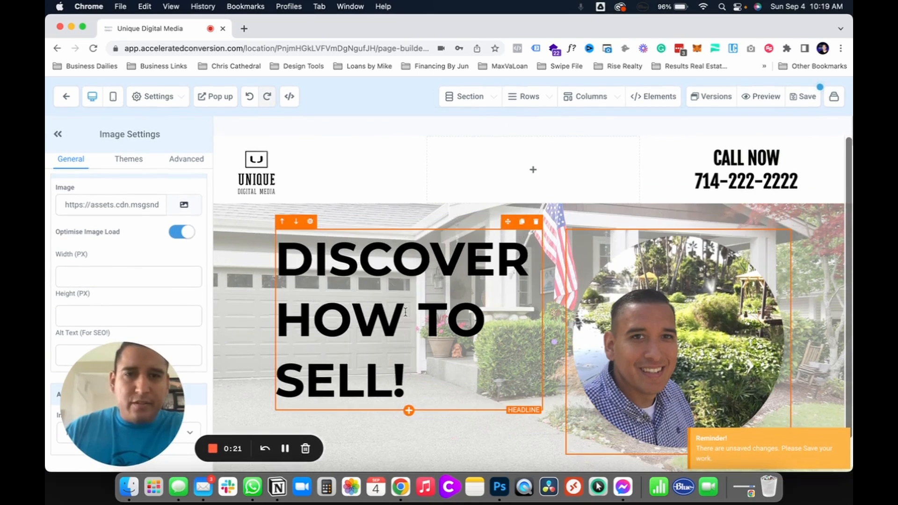
scroll(415, 302, "down", 1)
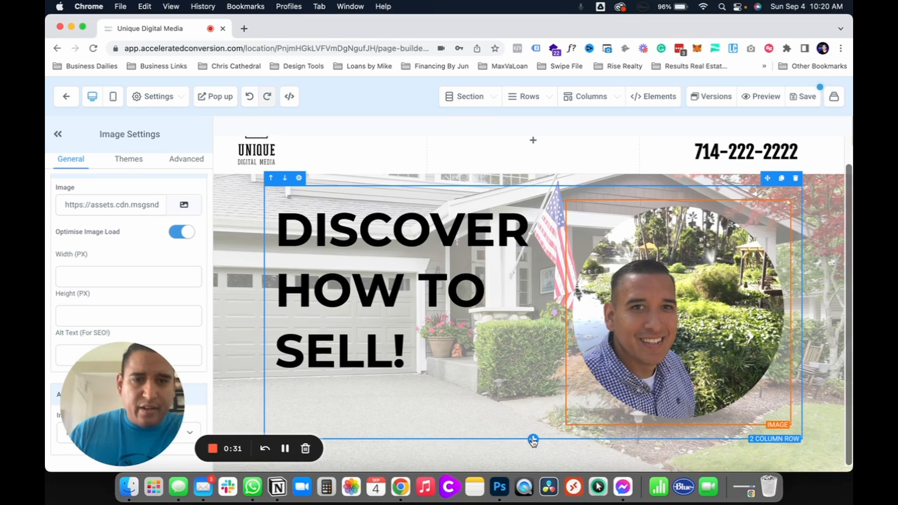
left_click(532, 438)
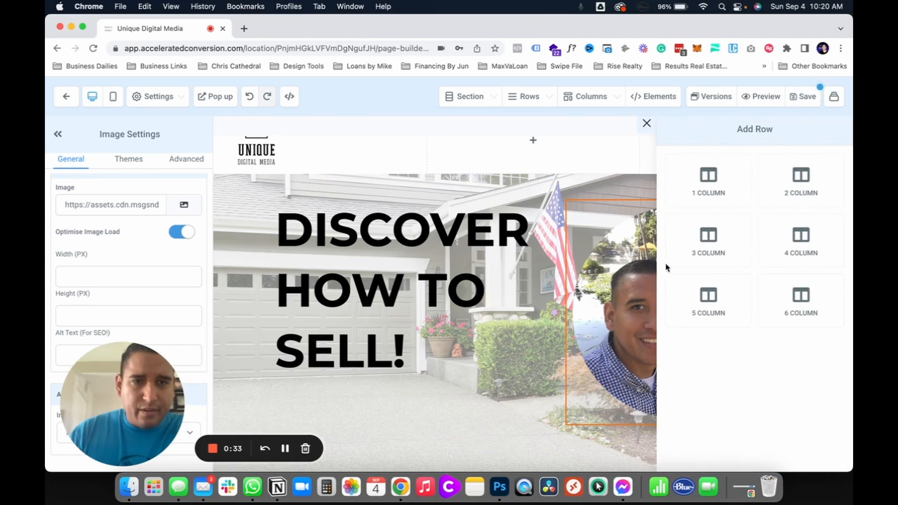
left_click(701, 180)
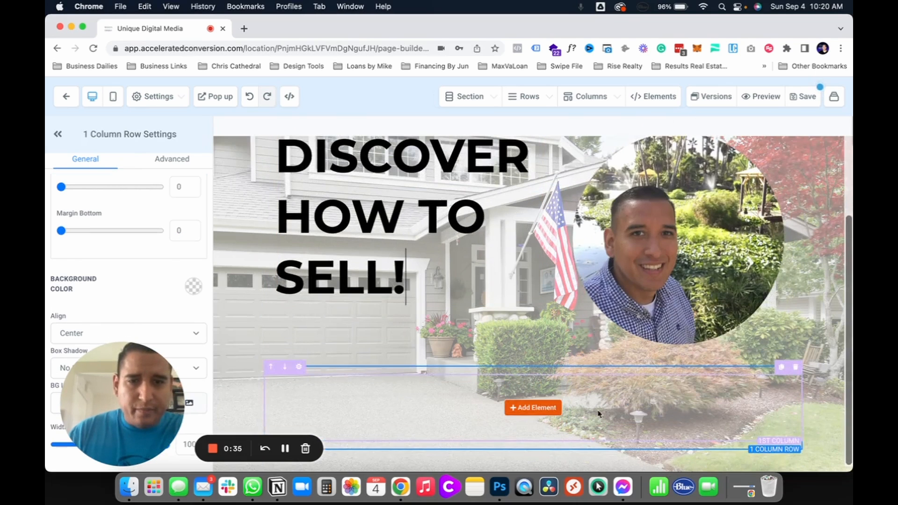
left_click(534, 408)
left_click(644, 201)
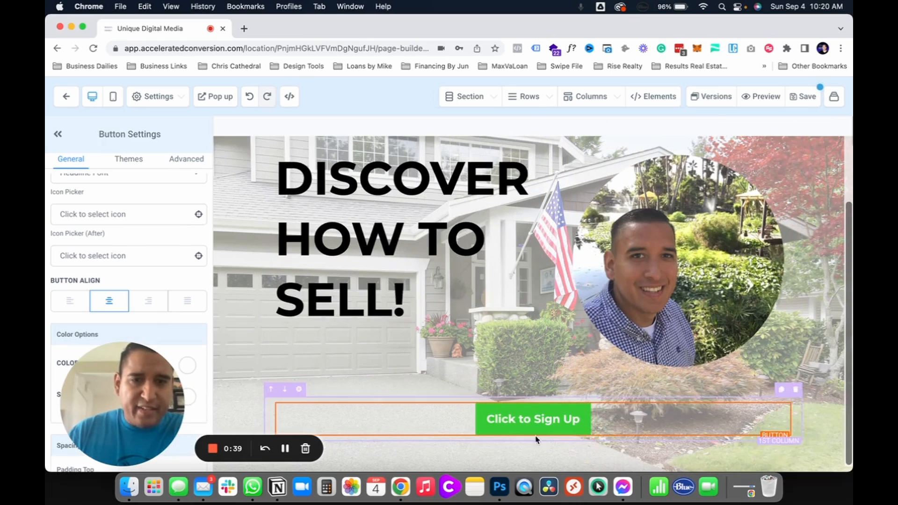
Step: Add another one-column row below the button and insert a headline element in it
left_click(533, 450)
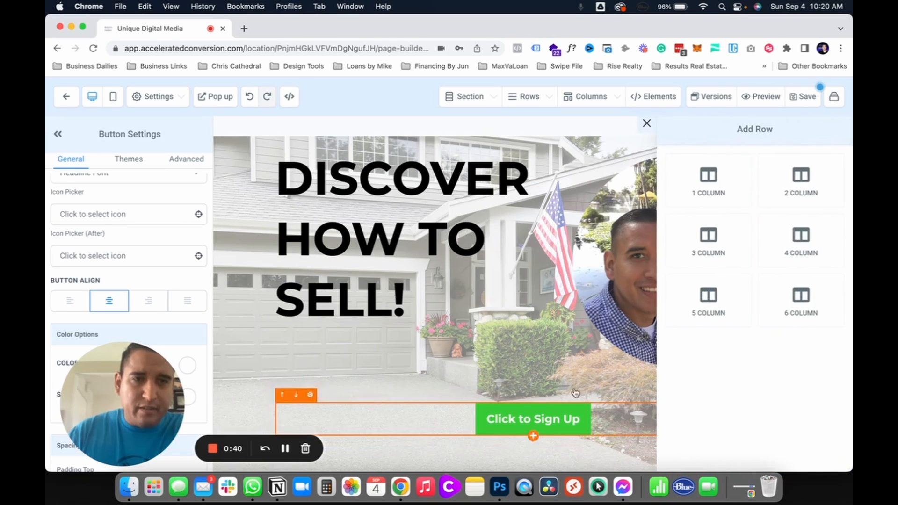
left_click(694, 195)
left_click(533, 407)
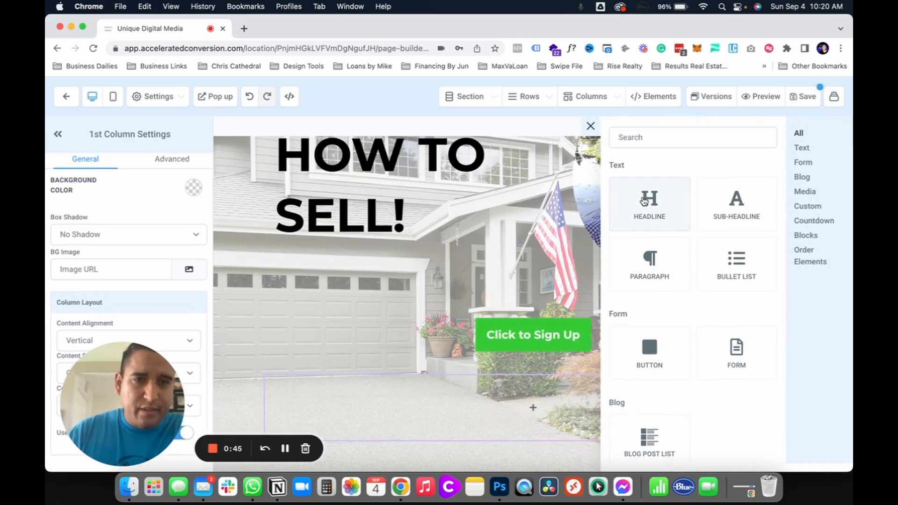
left_click(640, 218)
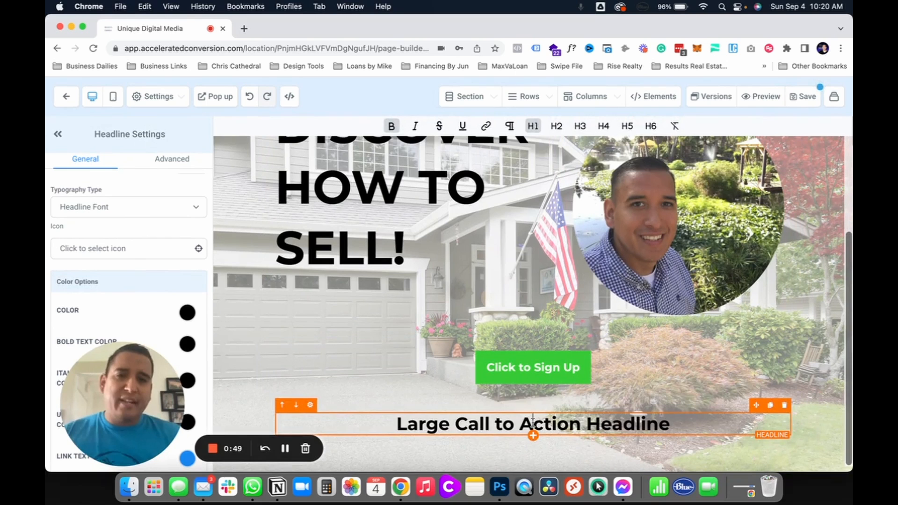
left_click(461, 94)
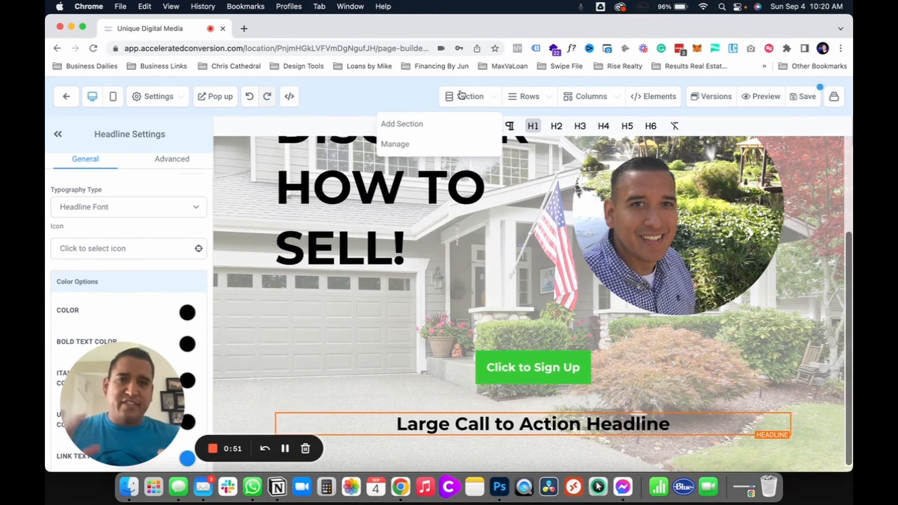
left_click(401, 124)
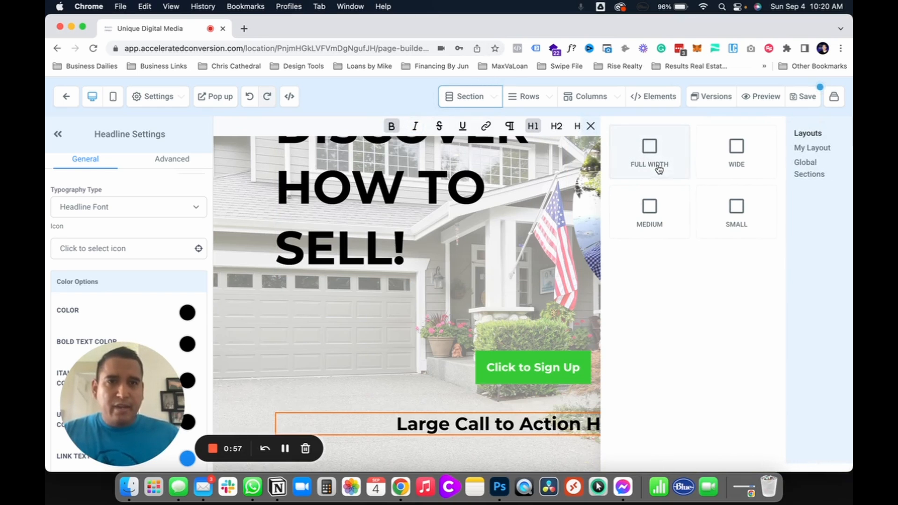
left_click(543, 421)
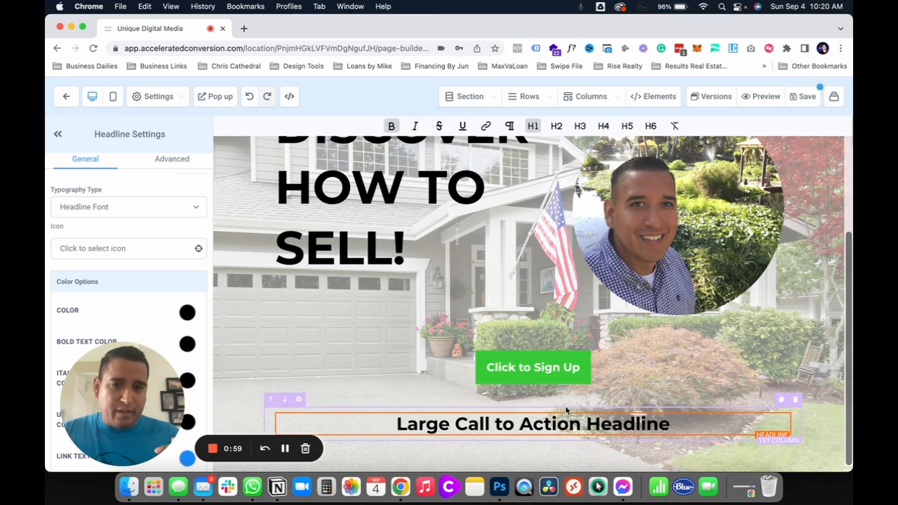
Step: Replace the "Large Call to Action Headline" below the sign-up button with a form element using the Application Questions (Realtors) form
left_click(784, 406)
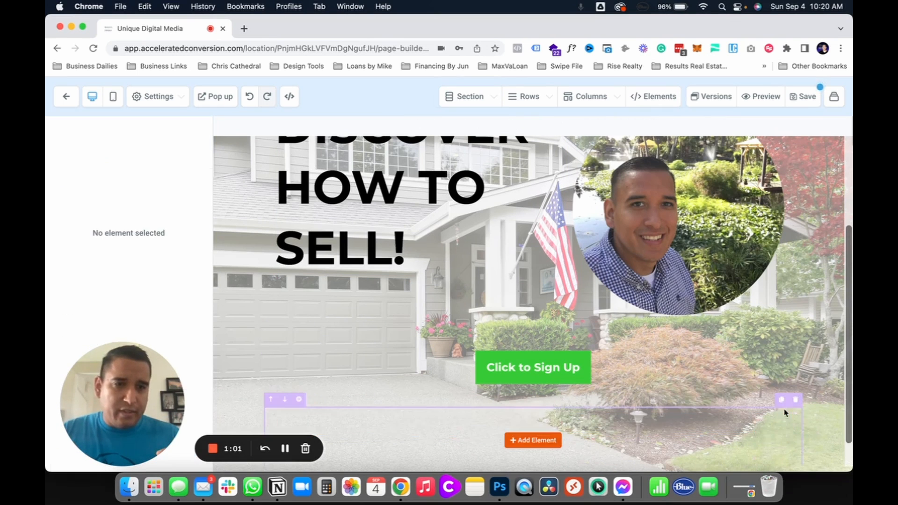
scroll(626, 446, "down", 2)
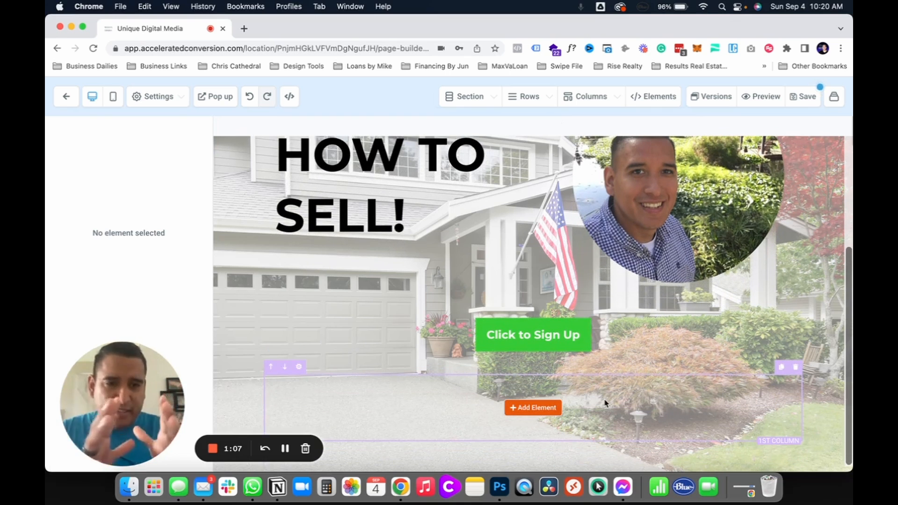
left_click(518, 409)
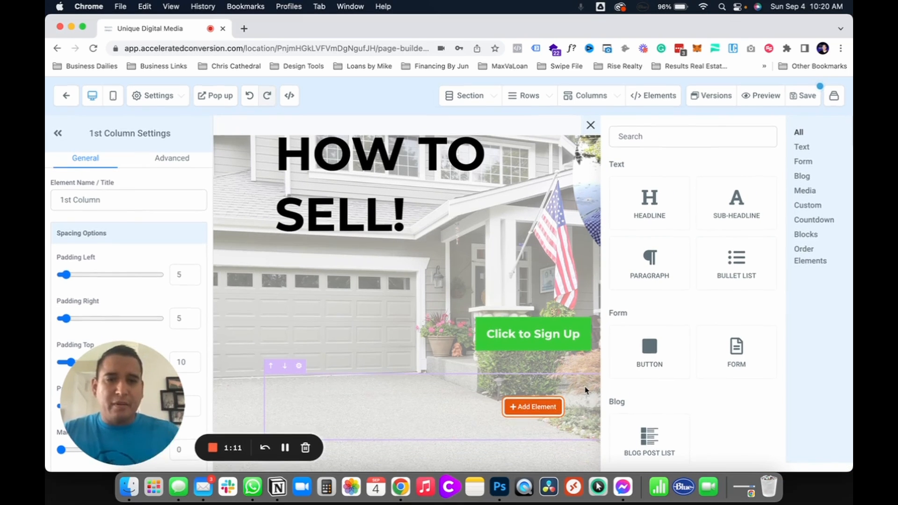
scroll(721, 272, "down", 3)
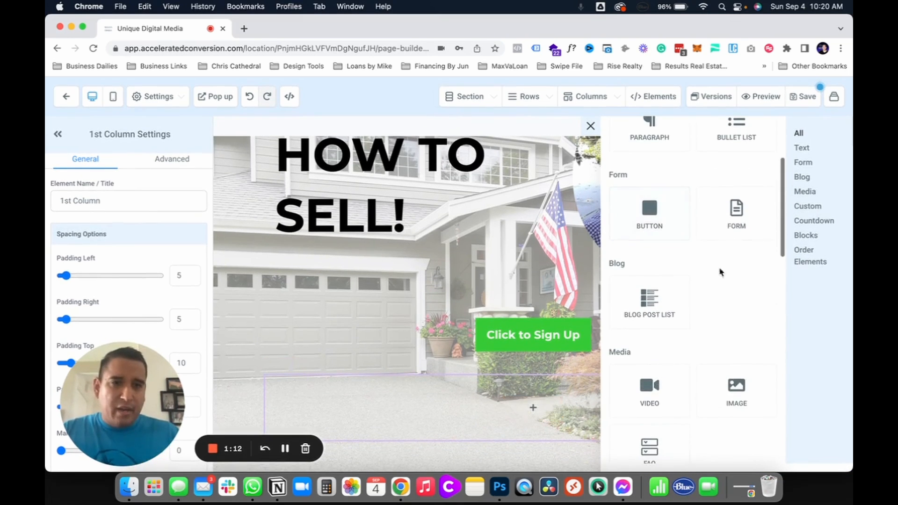
left_click(736, 213)
left_click(470, 241)
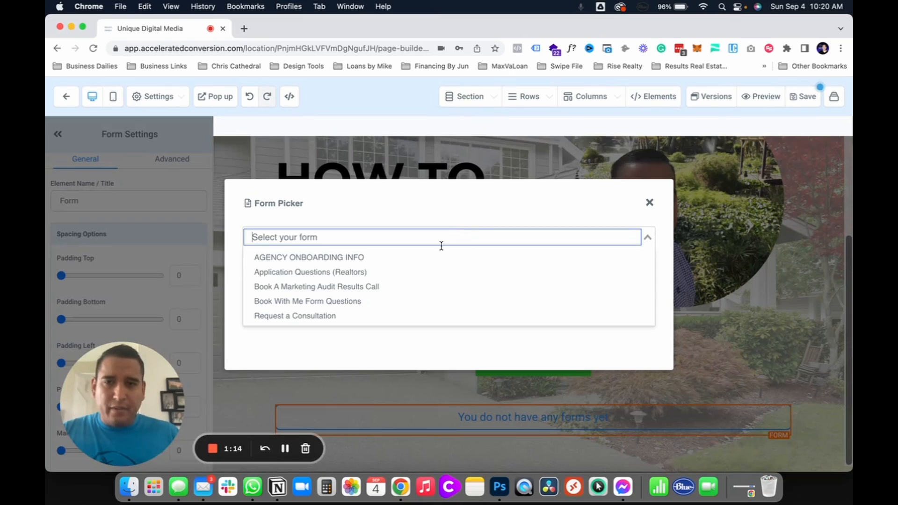
left_click(379, 269)
Step: Review the embedded application form's questions and submit button, and look over the page's header and main headline
scroll(481, 362, "down", 8)
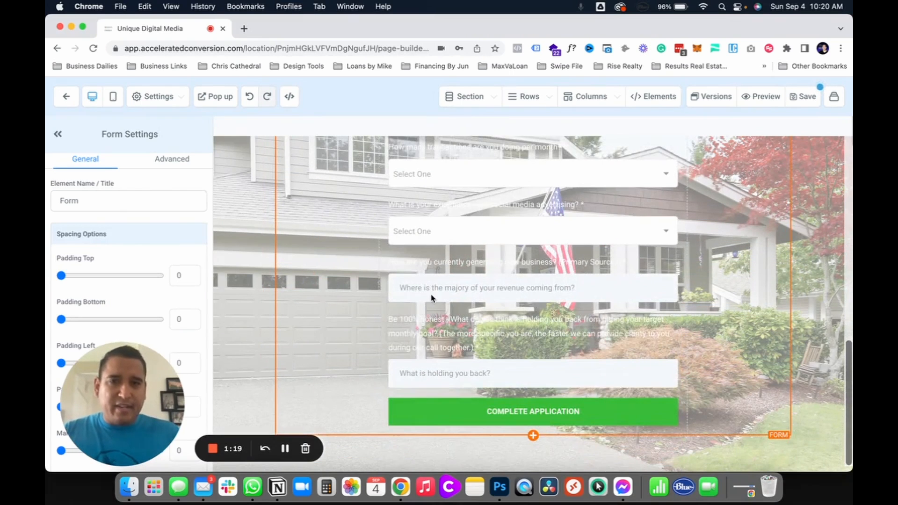
scroll(431, 297, "up", 5)
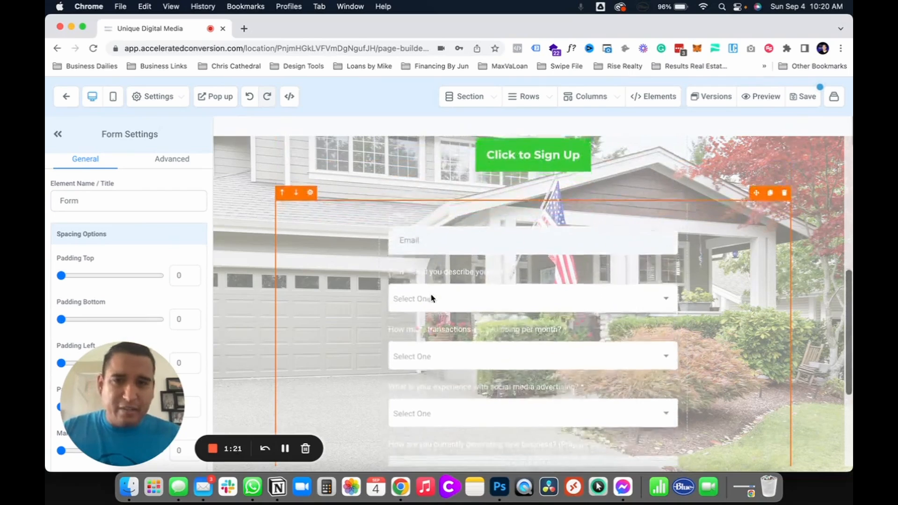
scroll(431, 298, "down", 4)
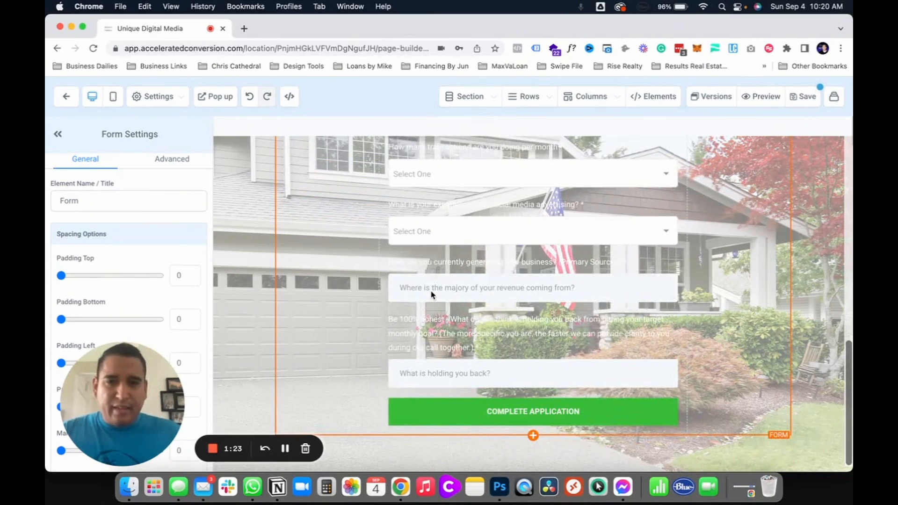
scroll(439, 351, "up", 5)
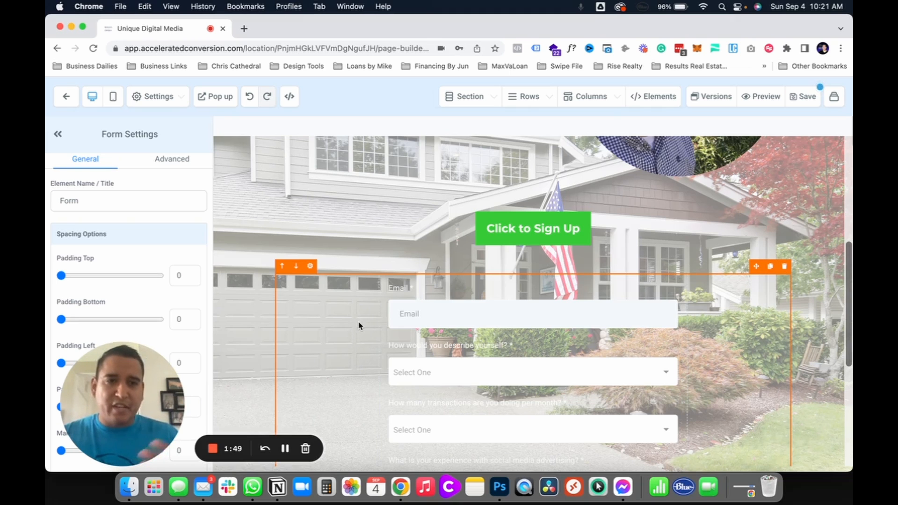
scroll(363, 265, "up", 10)
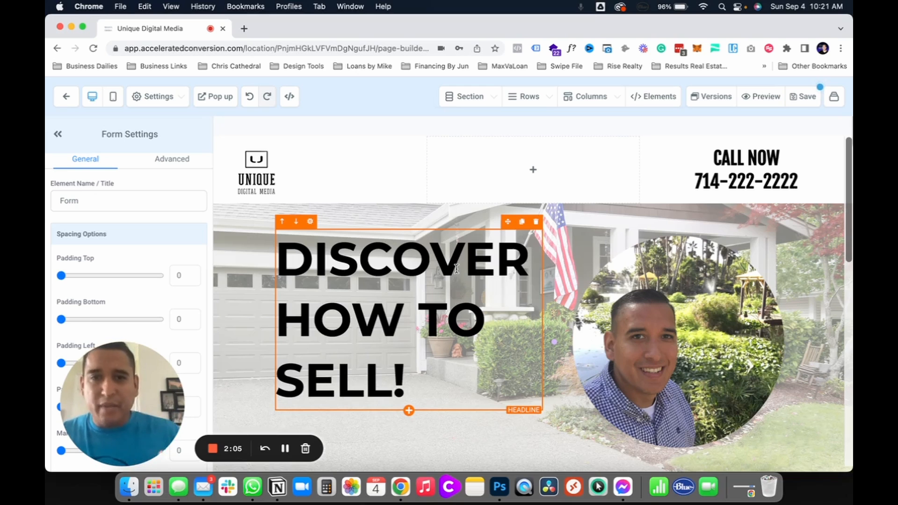
left_click(463, 255)
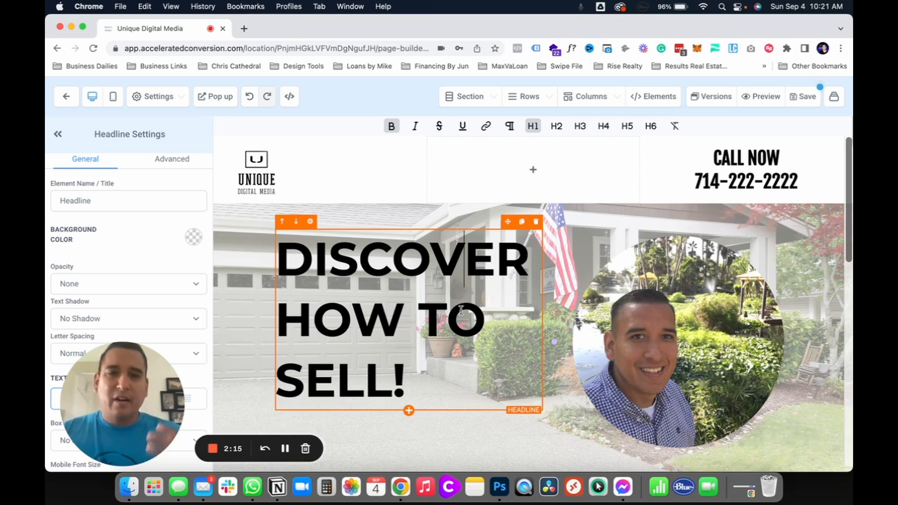
left_click(494, 318)
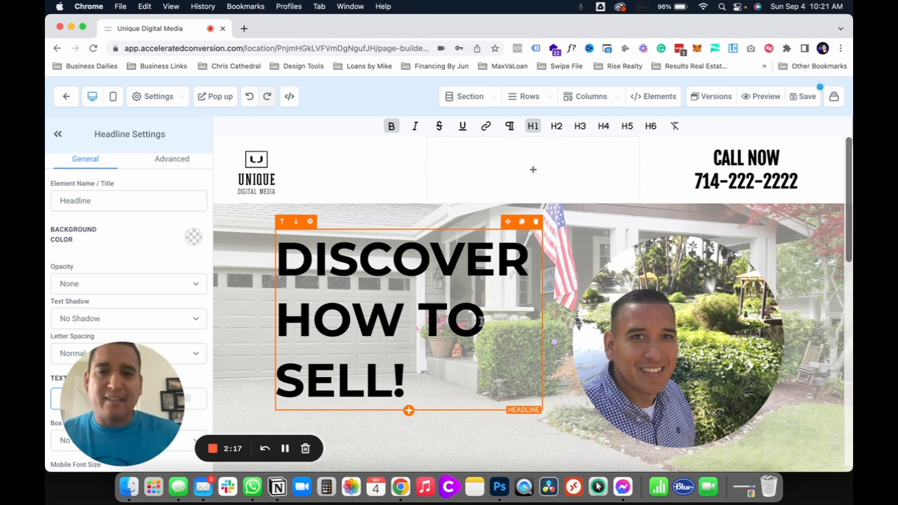